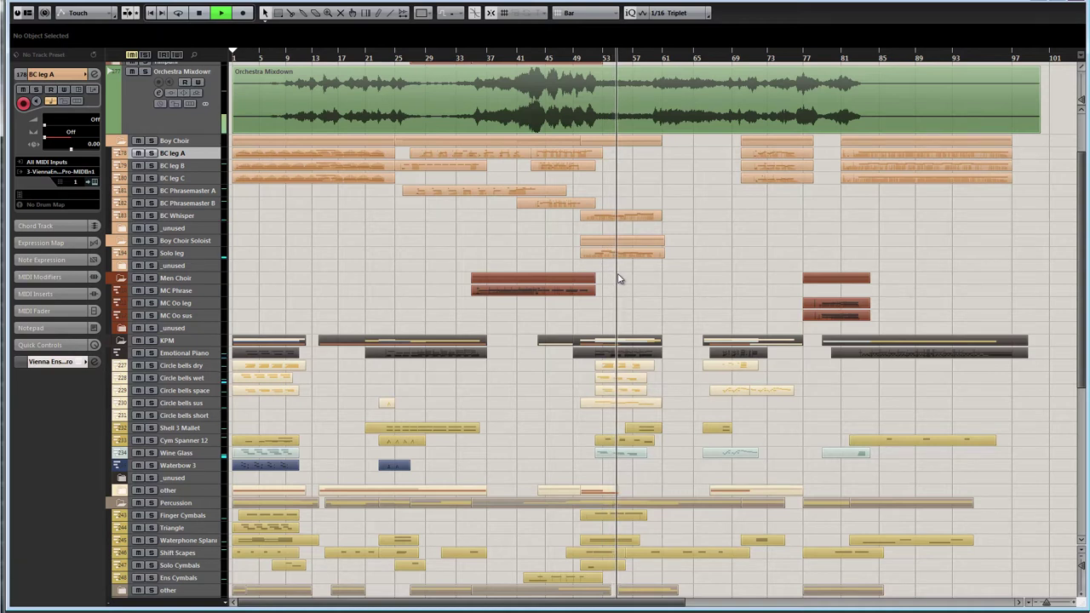
- Select the Orchestra Mixdown event, stop playback and clear the selection
left_click(665, 116)
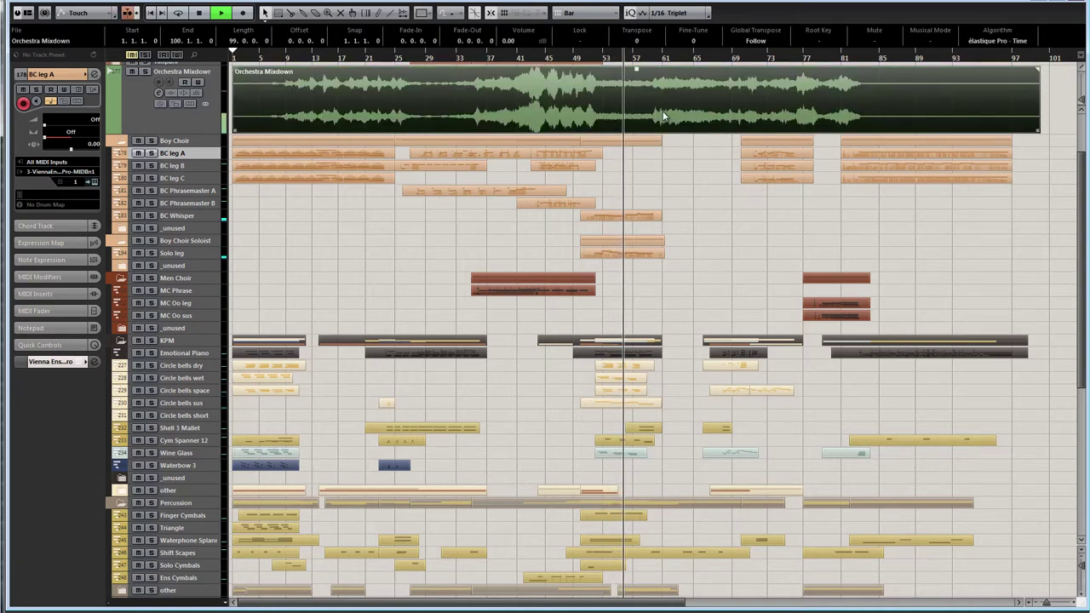
key("space")
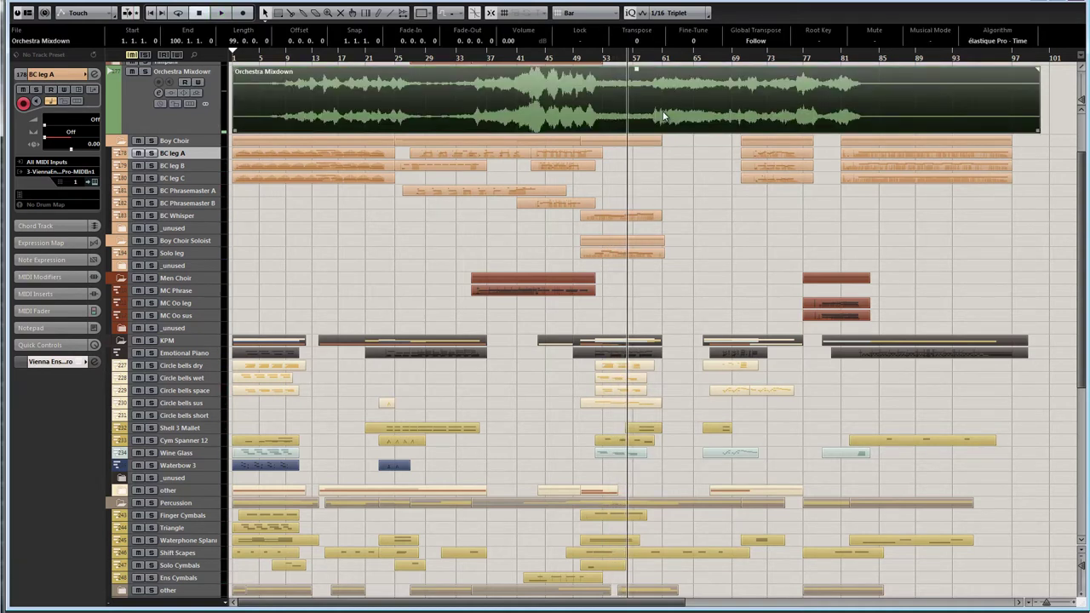
left_click(679, 169)
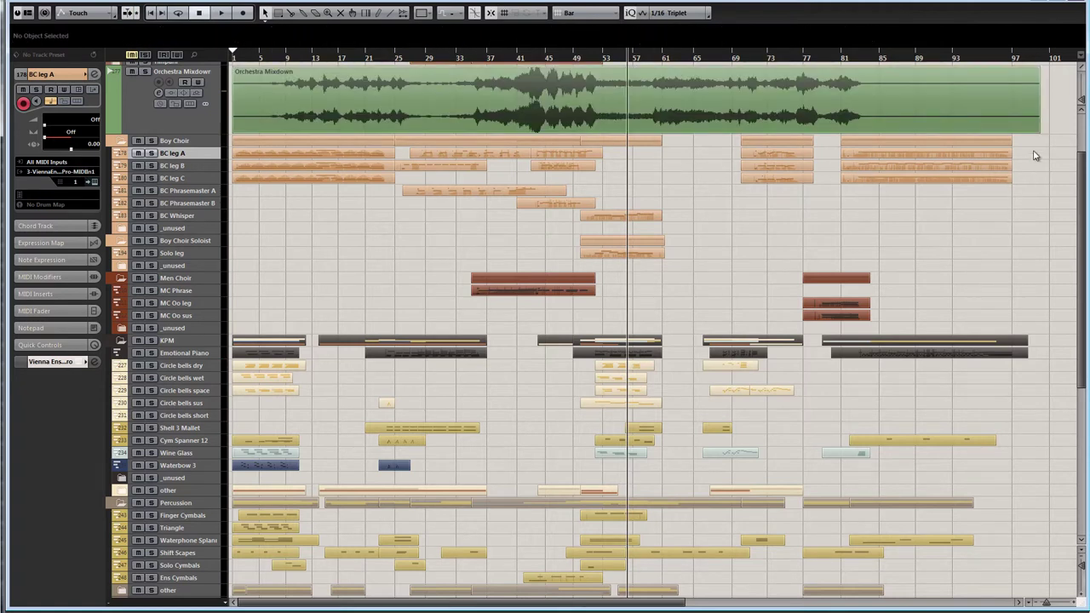
- Highlight the Boy Choir and Boy Choir Soloist parts across the arrangement to review them, leaving nothing selected
left_click(183, 141)
left_click_drag(986, 261, 290, 168)
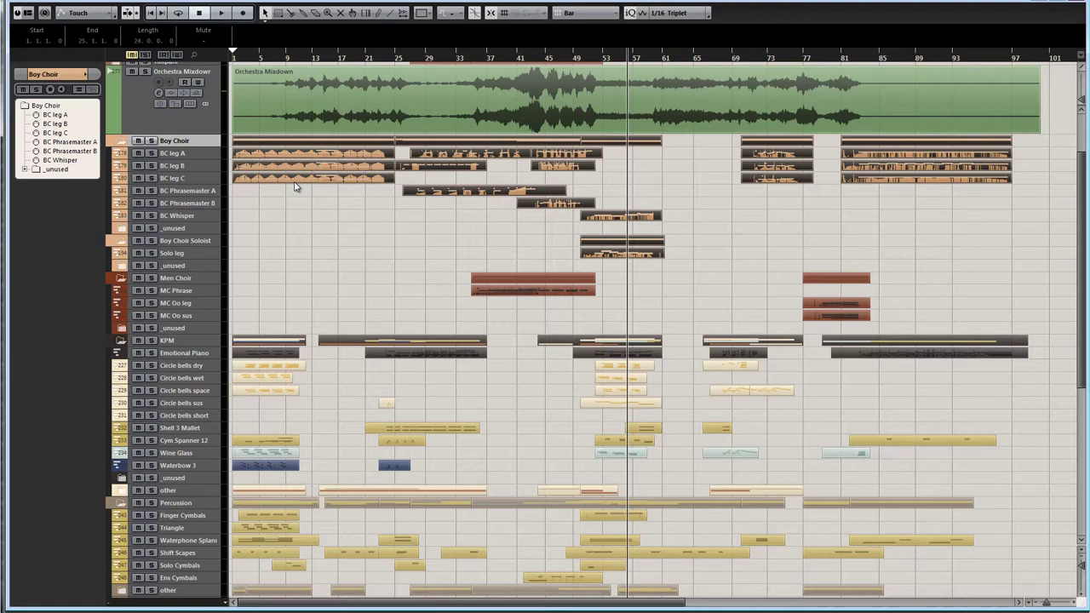
left_click(318, 207)
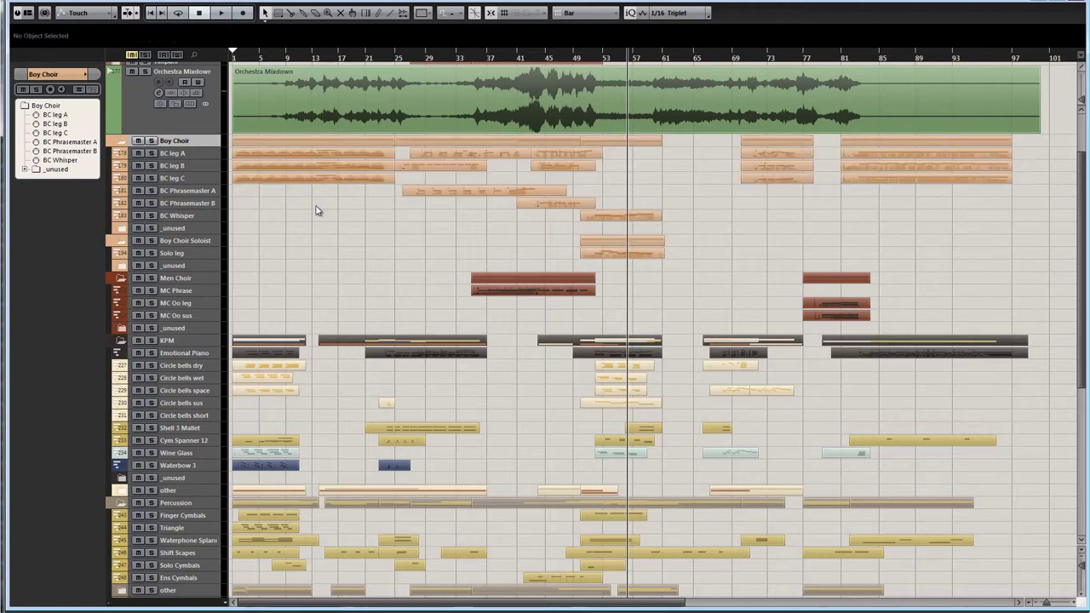
left_click_drag(359, 237, 749, 267)
left_click(649, 276)
left_click(640, 254)
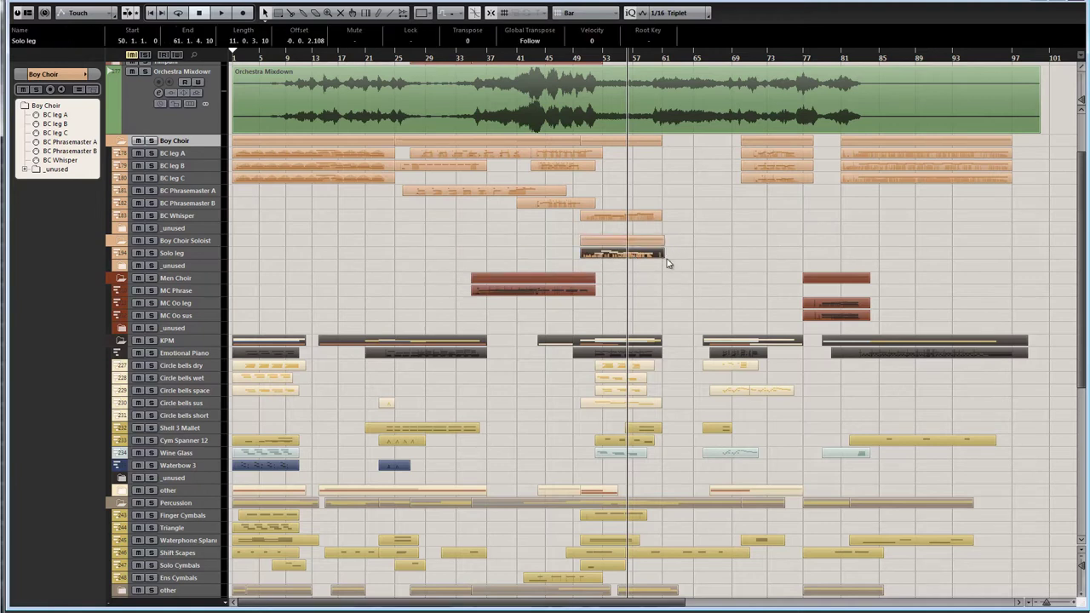
left_click(679, 258)
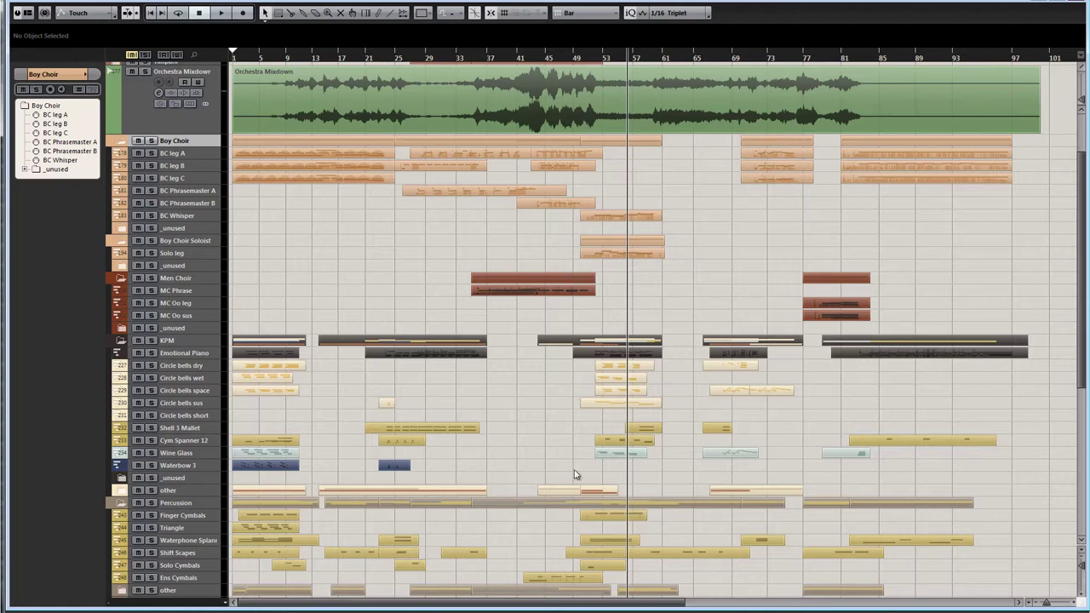
- Review the Men Choir, Emotional Piano and Circle bells short tracks by selecting each in the track list
left_click(215, 281)
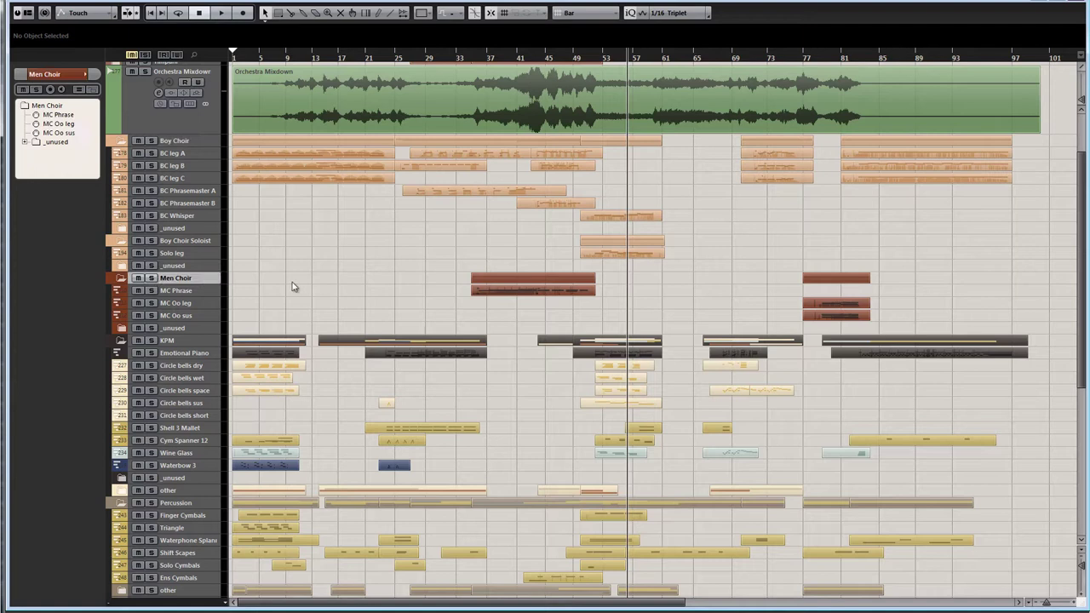
left_click(188, 352)
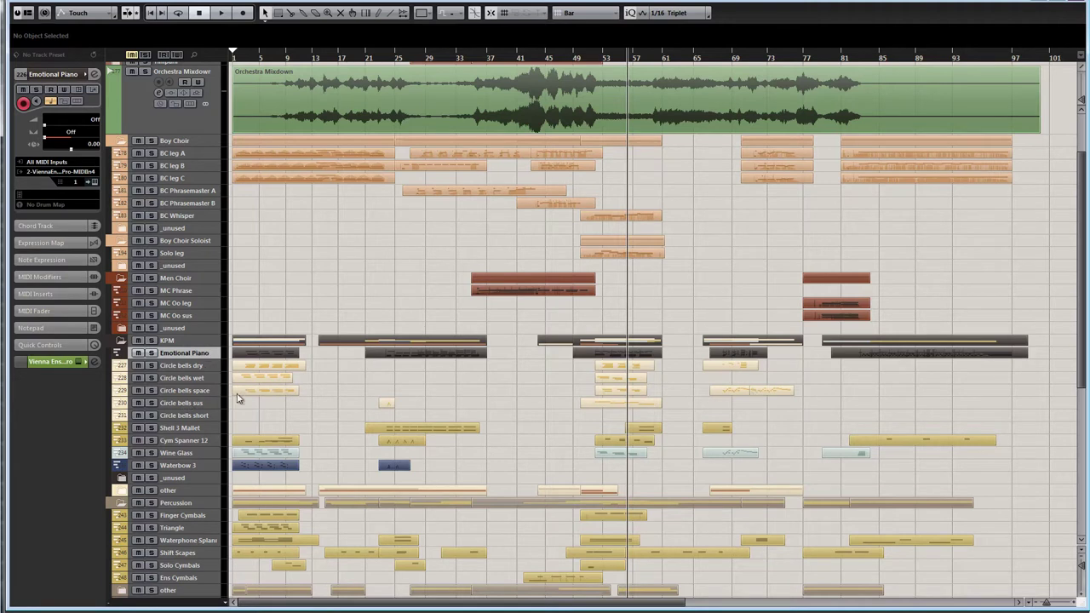
left_click(196, 415)
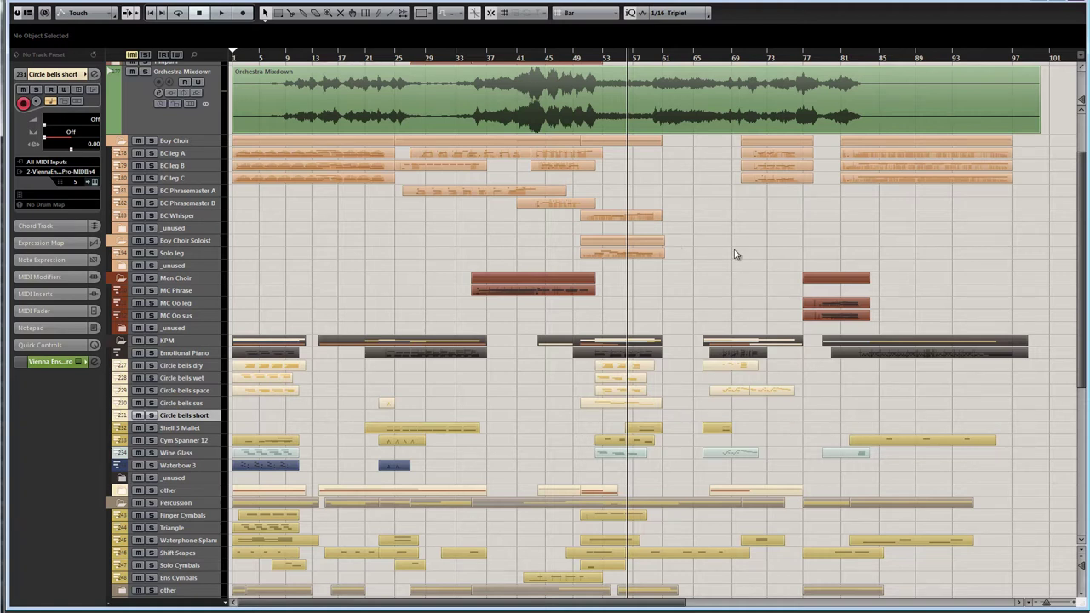
- Select only the opening parts of BC leg A, BC leg B and BC leg C and open them together in the Key Editor
left_click_drag(999, 267, 289, 154)
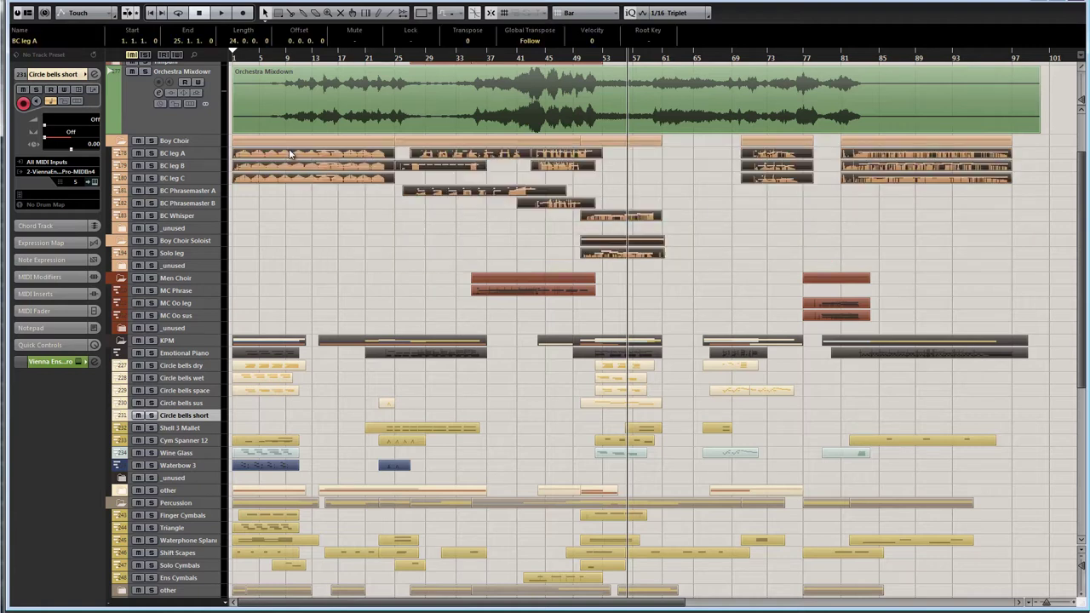
left_click(245, 58)
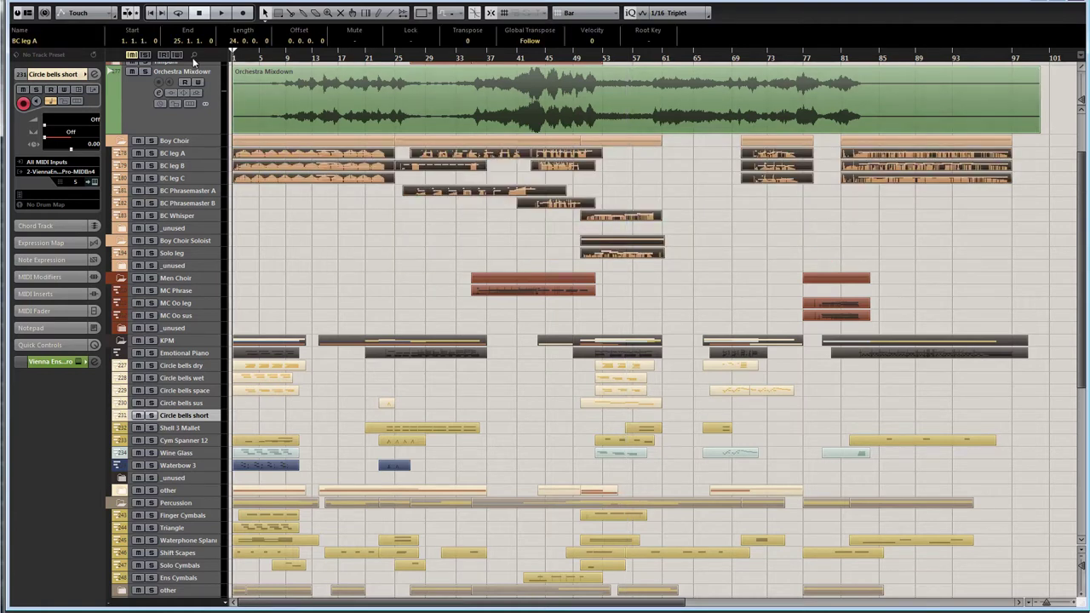
left_click(311, 189)
left_click_drag(364, 219, 255, 156)
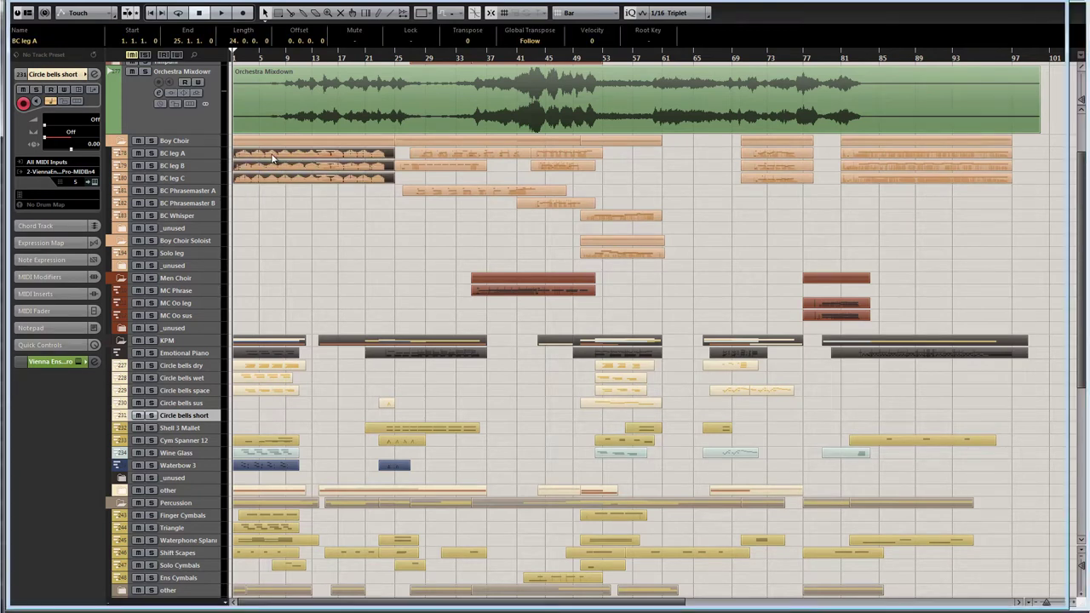
double_click(272, 157)
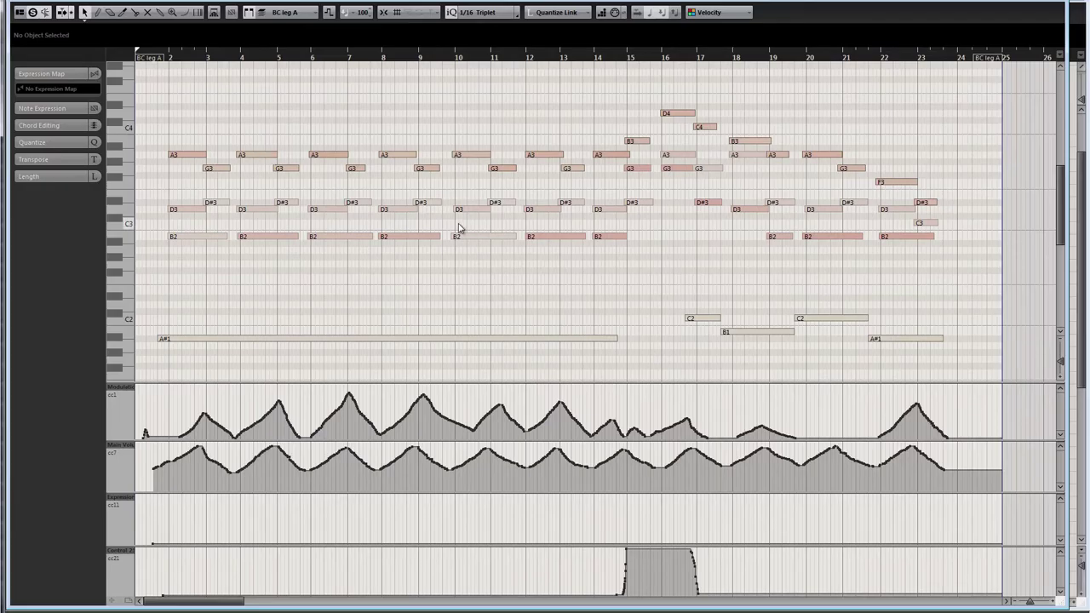
- Examine the choir's legato notes, the low keyswitch notes and the controller lanes in the Key Editor
scroll(460, 255, "down", 1)
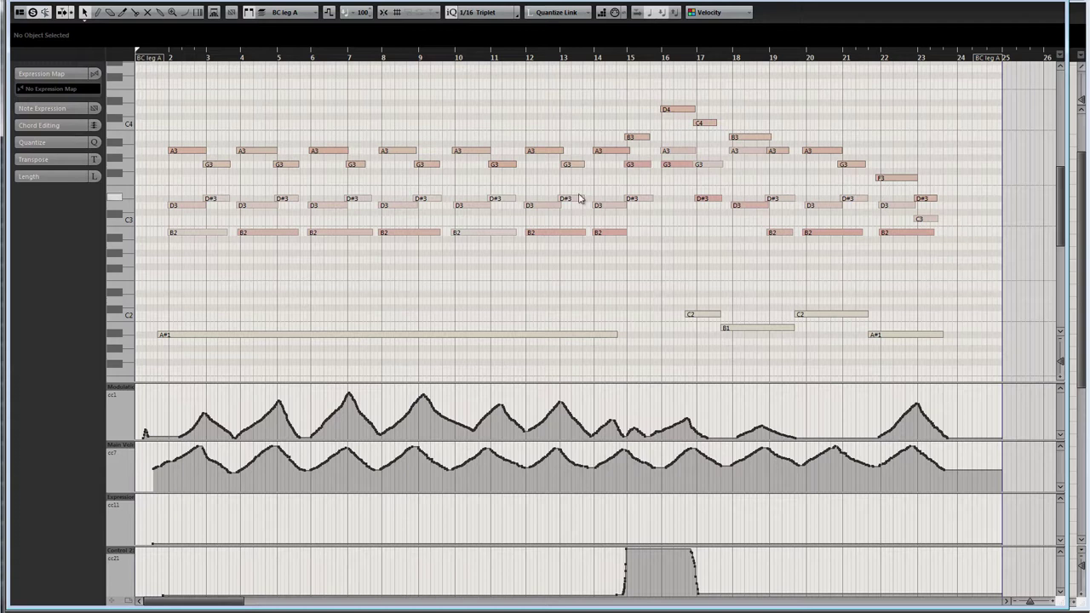
scroll(668, 199, "up", 1)
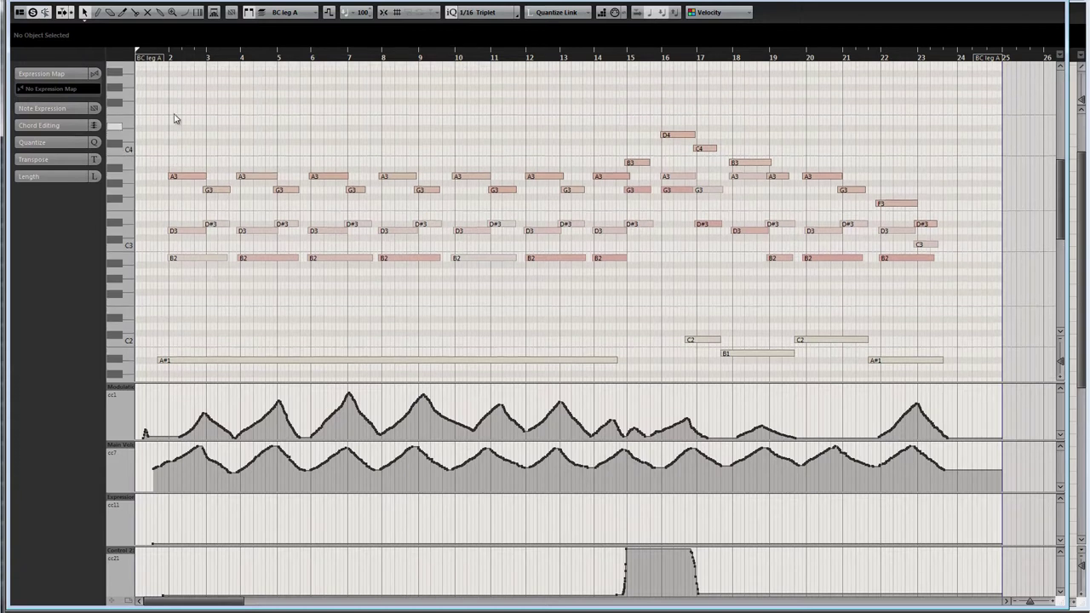
scroll(760, 332, "down", 1)
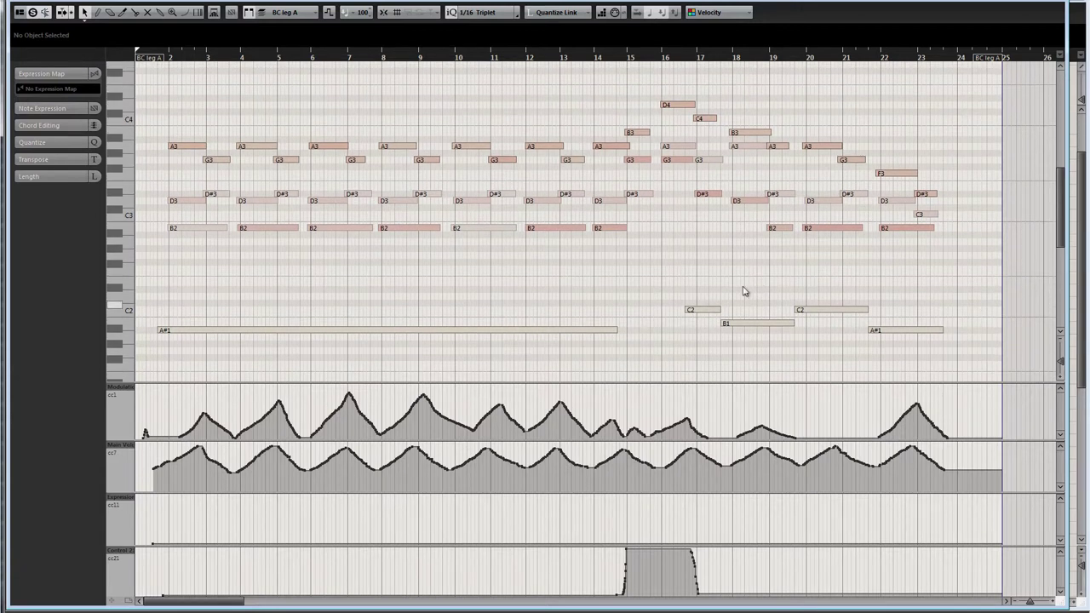
scroll(754, 297, "up", 6)
scroll(665, 166, "down", 7)
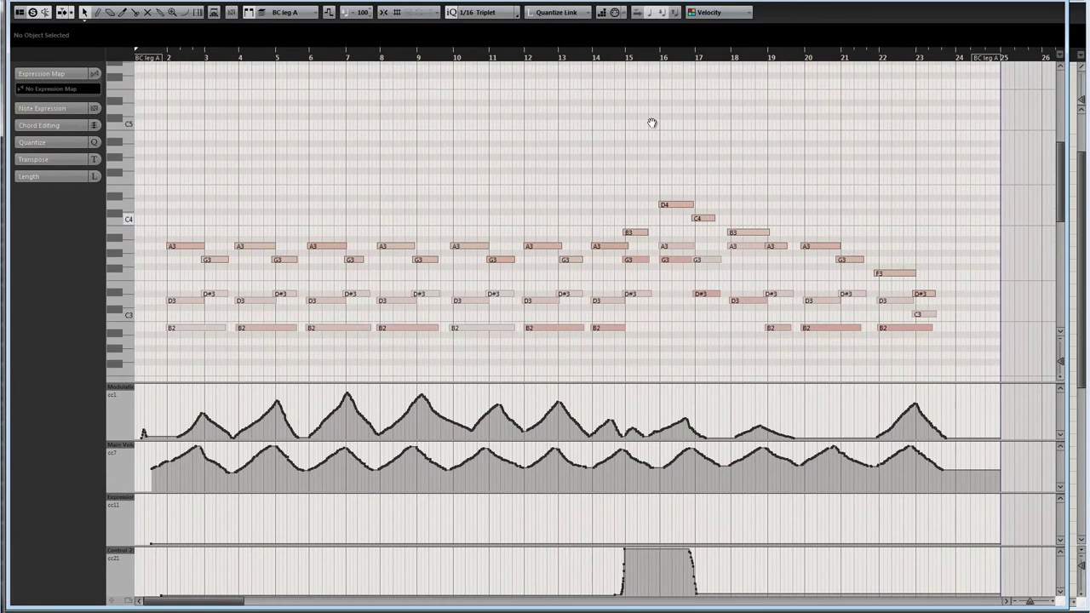
scroll(660, 145, "up", 2)
scroll(428, 238, "up", 1)
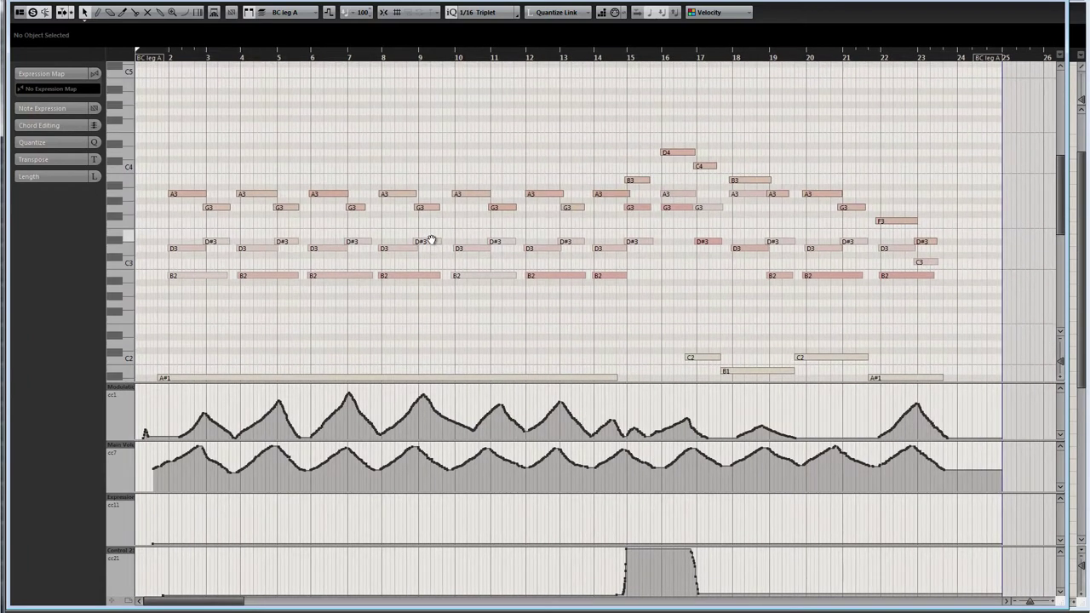
scroll(428, 235, "down", 1)
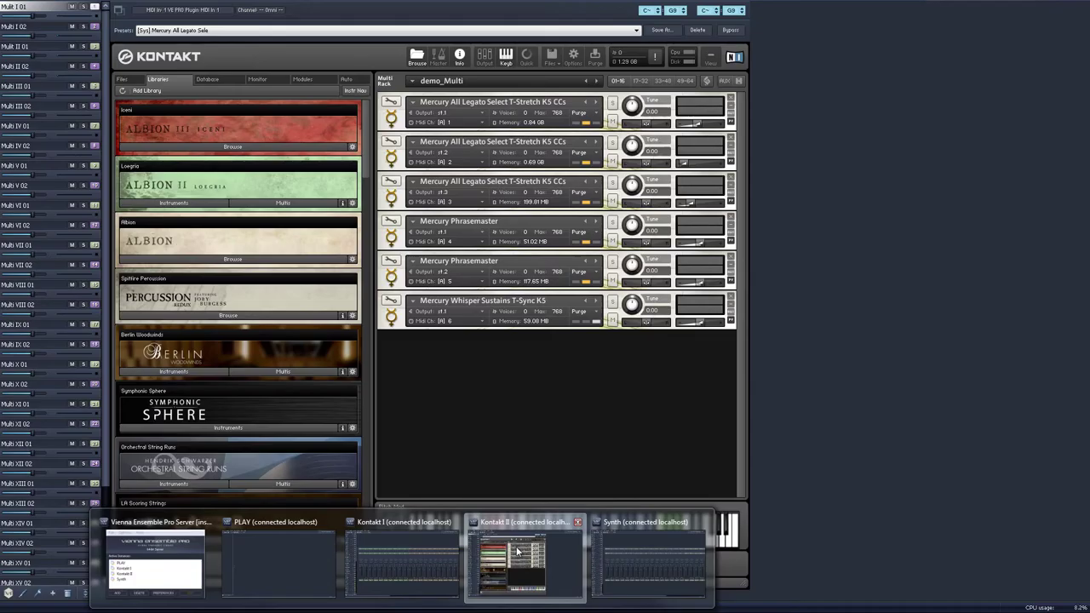
- Switch to the Kontakt II instance, expand the first Mercury All Legato Select instrument and inspect the Blend slider's MIDI CC assignment
left_click(523, 551)
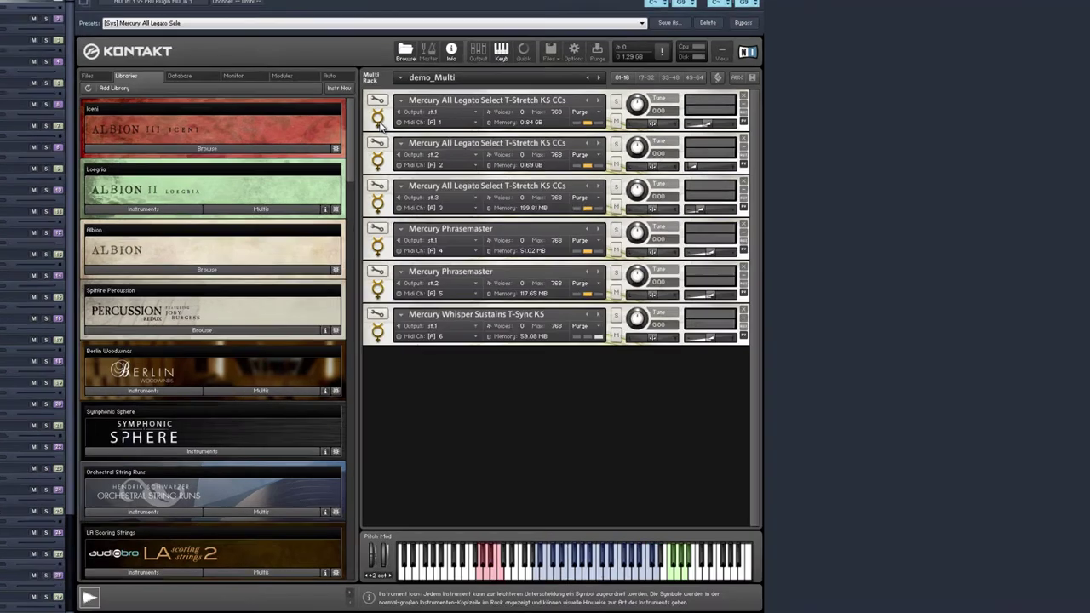
left_click(393, 121)
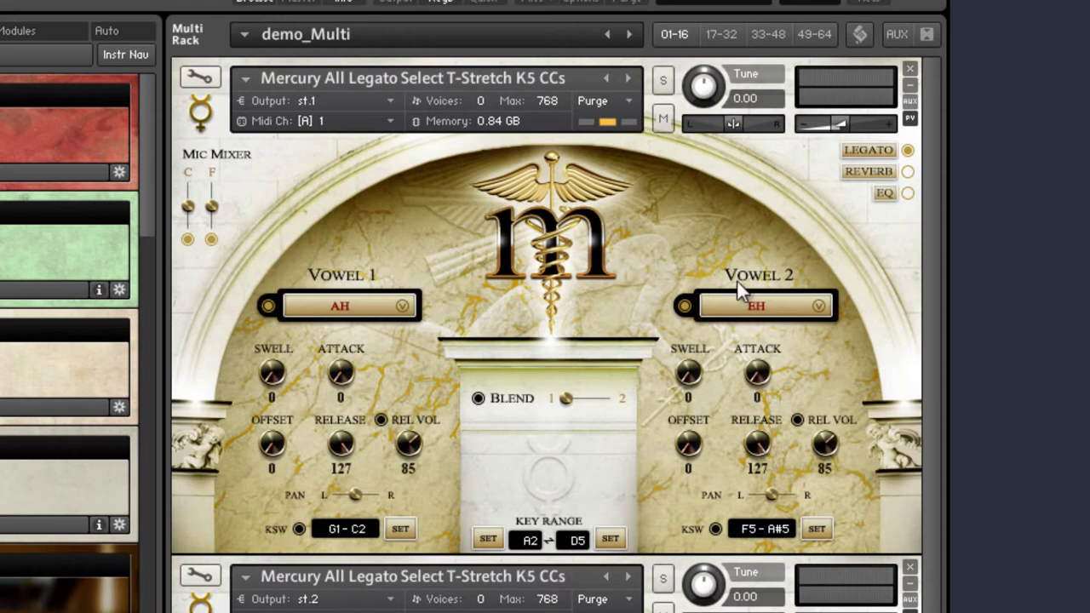
mouse_move(565, 400)
left_mouse_down()
mouse_move(639, 402)
mouse_move(571, 403)
left_mouse_up()
right_click(564, 399)
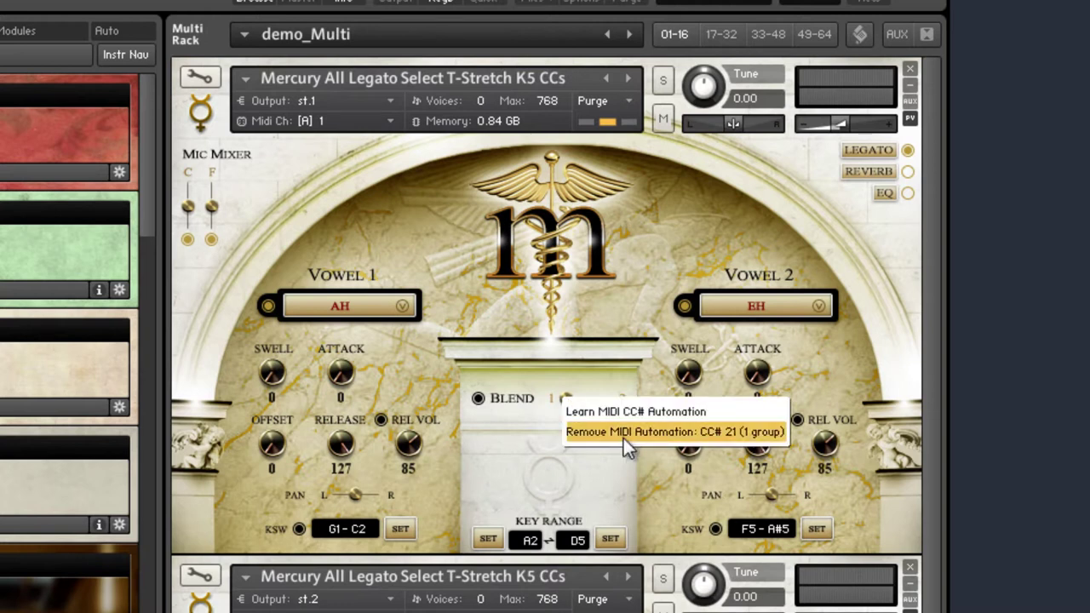
left_click(628, 319)
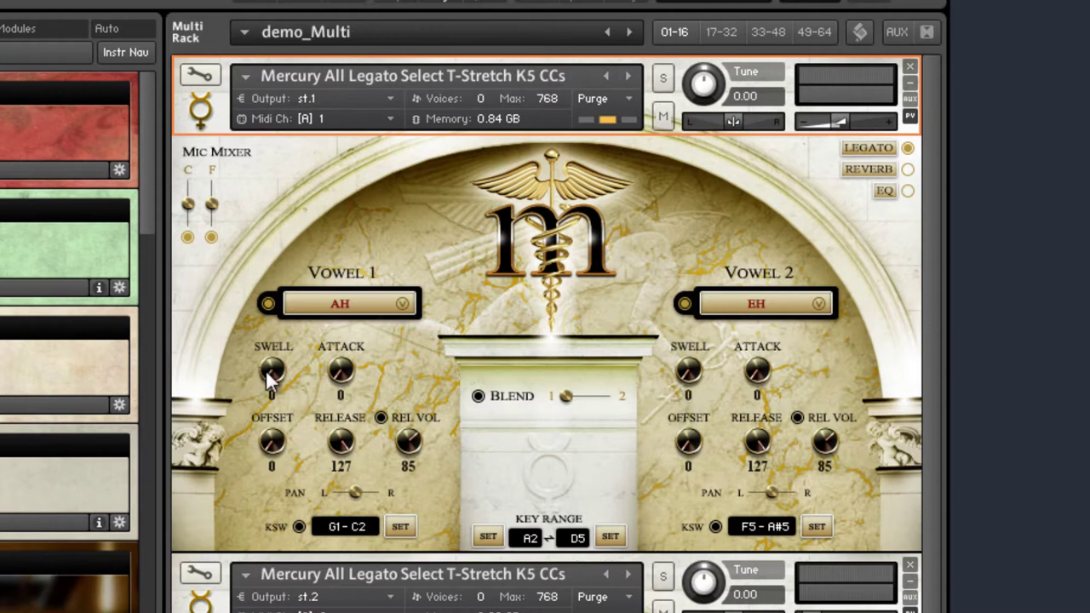
- Inspect the MIDI CC assignments of Vowel 2's Swell knob and the legato Speed knob, and close the legato settings
right_click(691, 379)
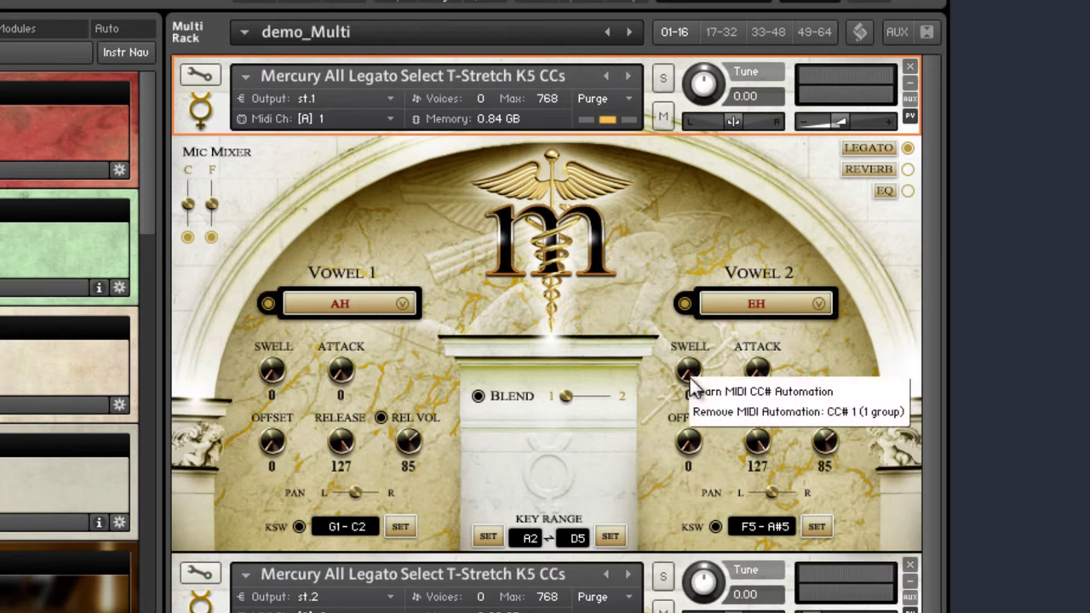
left_click(872, 213)
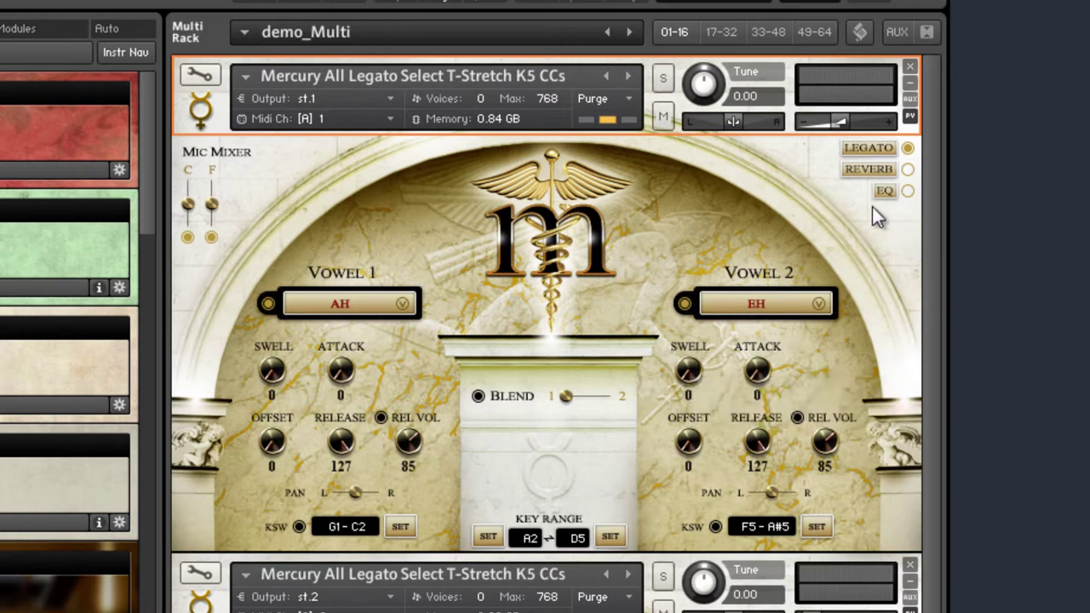
left_click(870, 147)
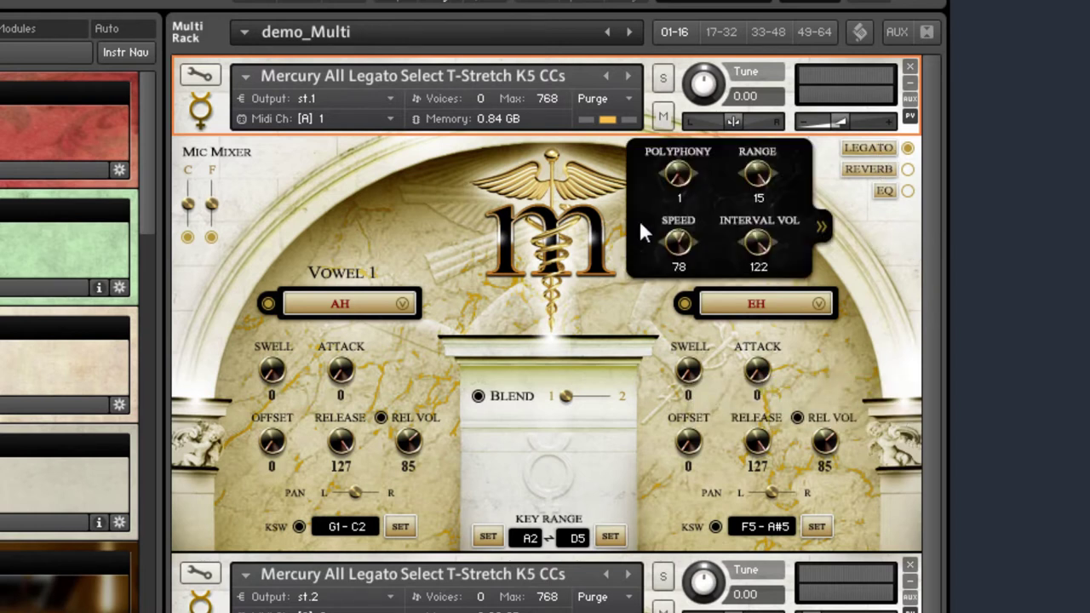
right_click(671, 241)
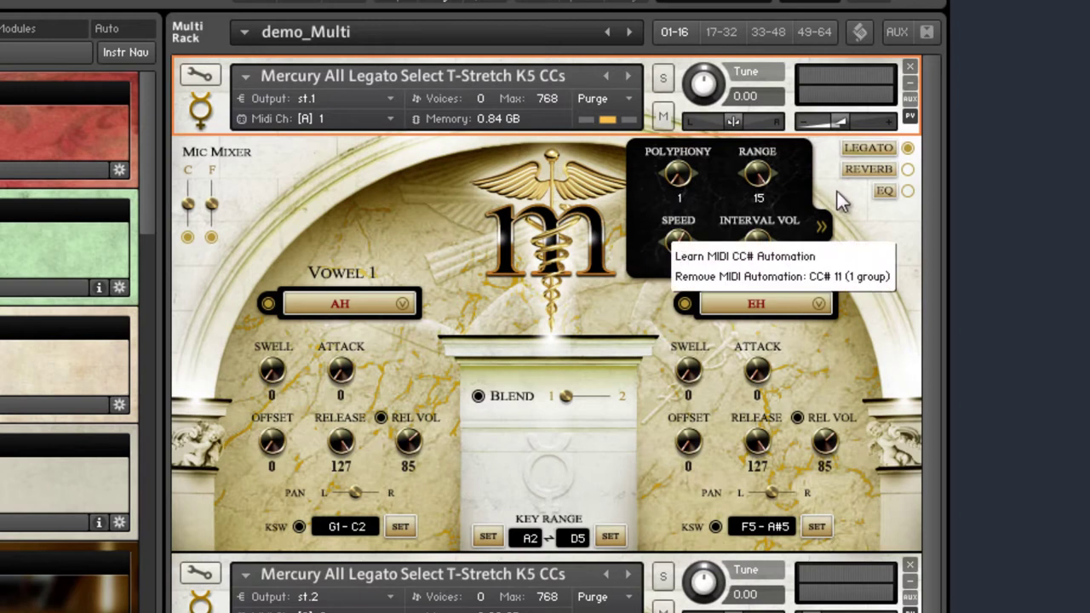
left_click(852, 146)
left_click(854, 145)
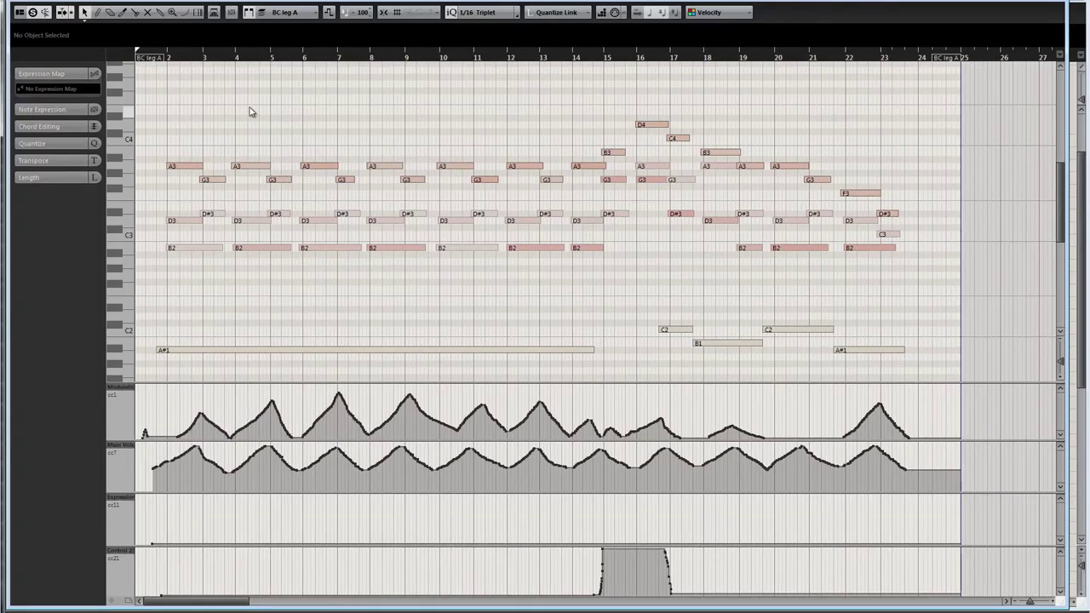
- Play the choir passage in Cubase's Key Editor and make BC leg B, BC leg C and BC leg A the active part in turn
key("space")
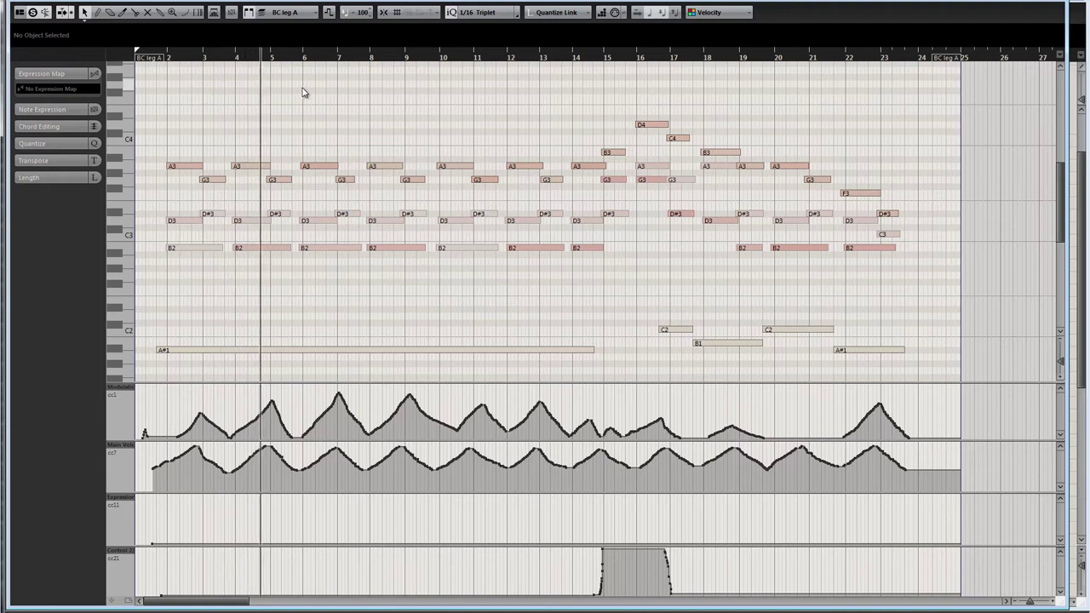
left_click(305, 17)
left_click(298, 39)
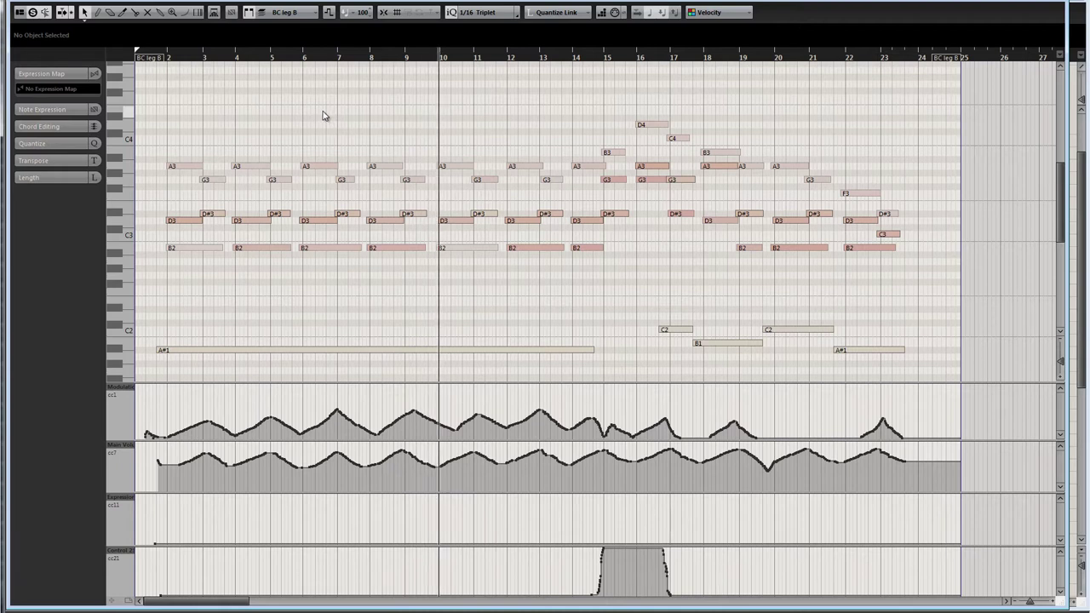
left_click(290, 13)
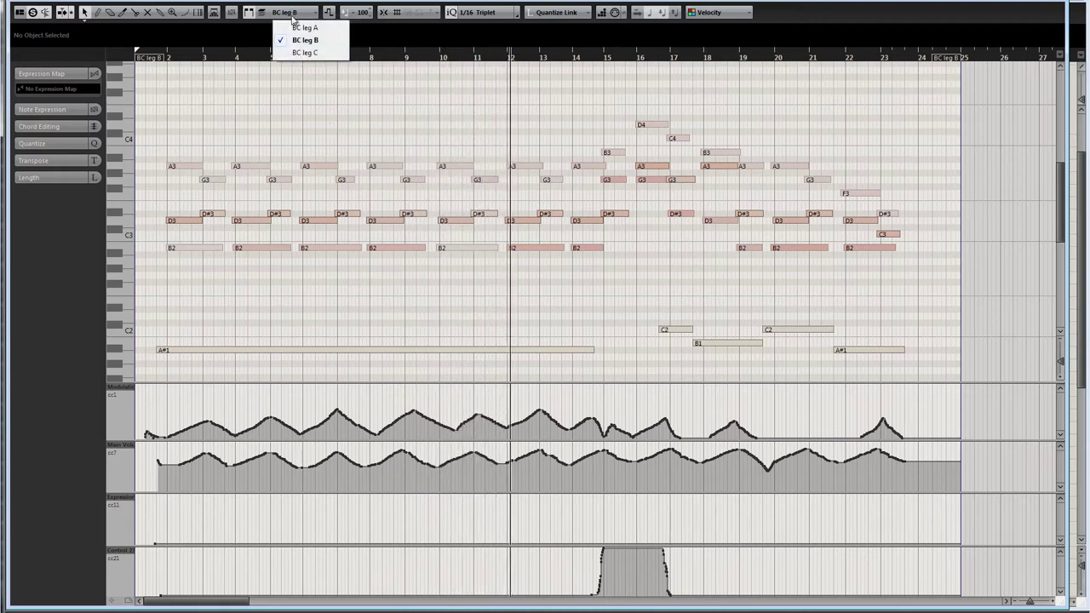
left_click(294, 54)
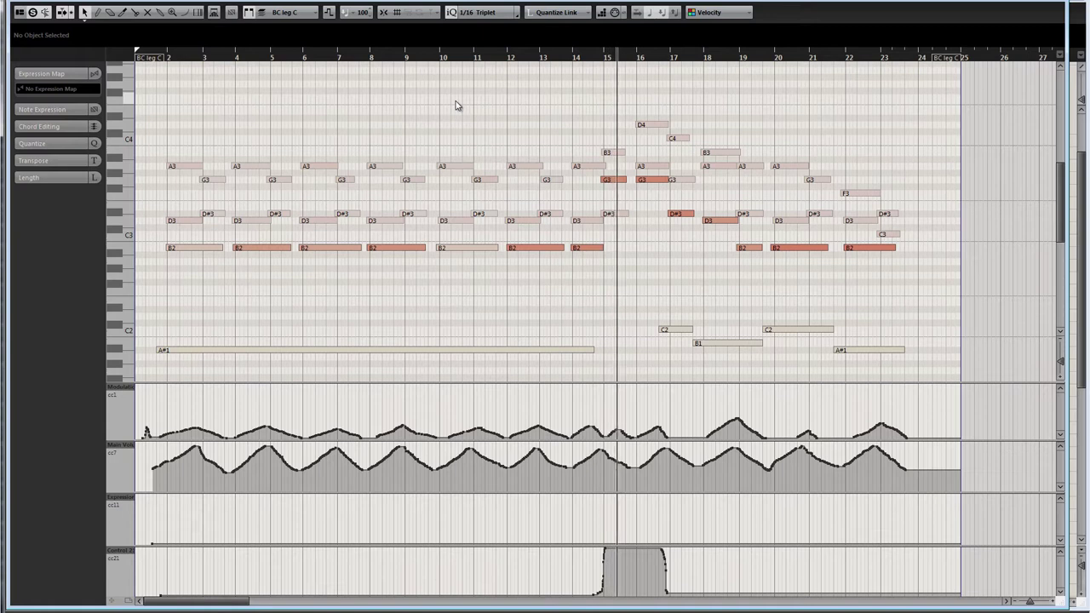
left_click(300, 13)
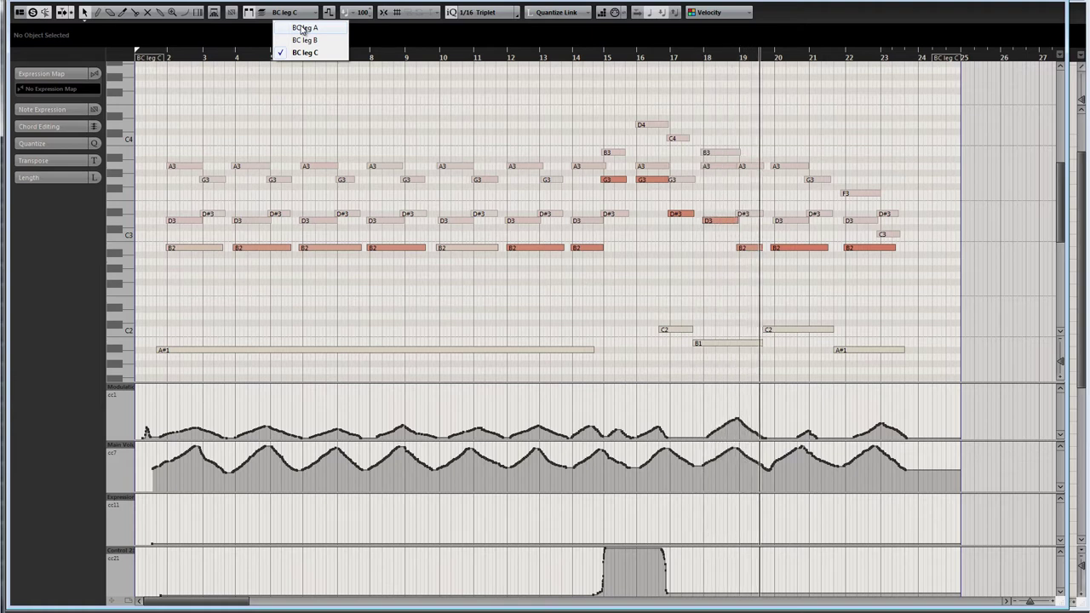
left_click(304, 28)
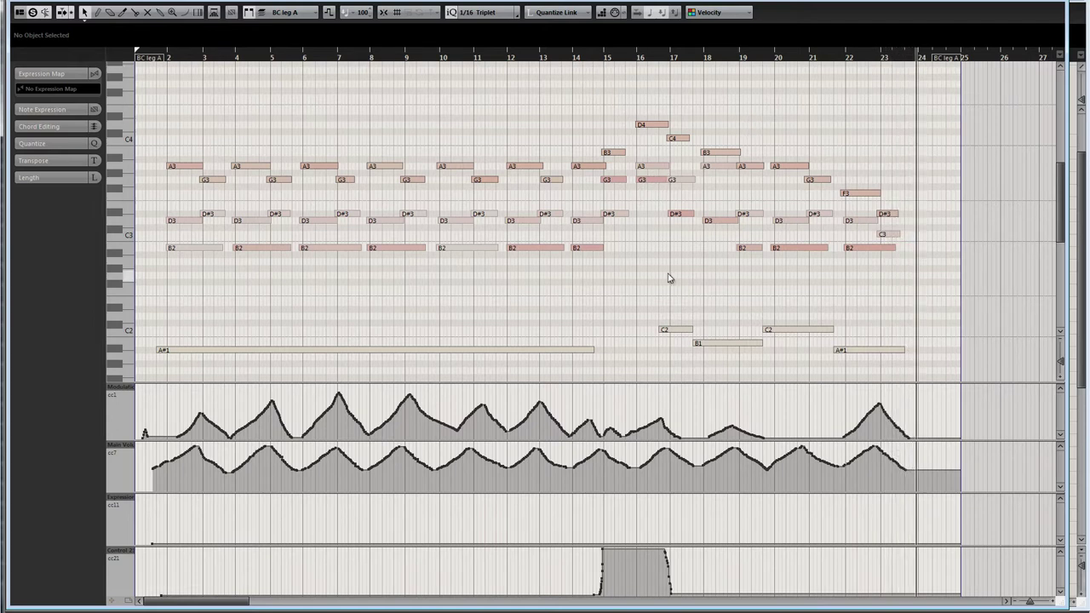
- Play the choir passage from about bar 14, examine the high and low keyswitch notes with the CC21 lane, and close the Key Editor
left_click(583, 60)
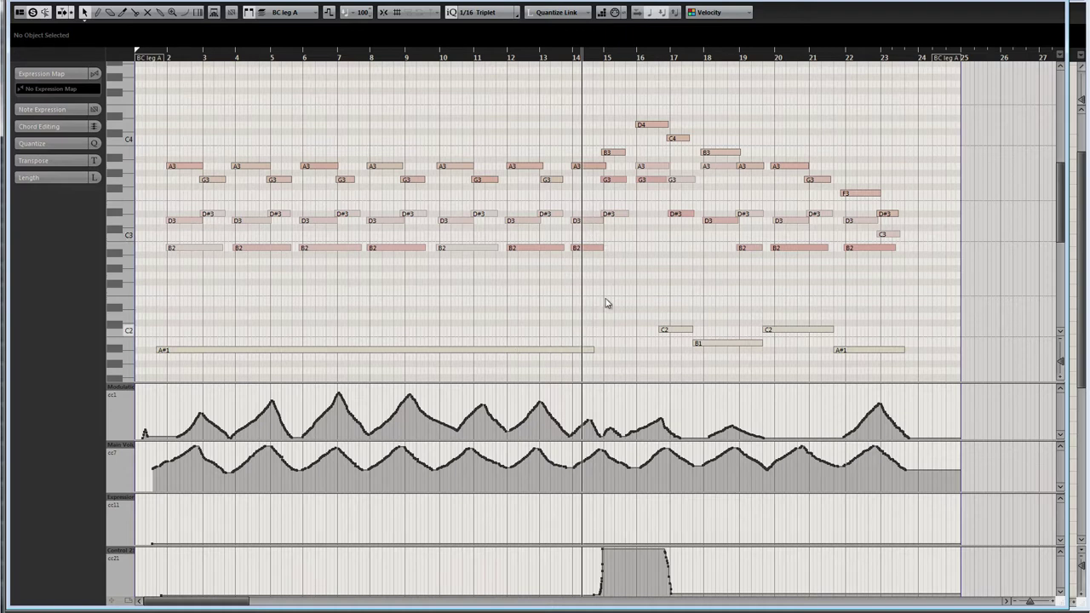
scroll(607, 303, "up", 5)
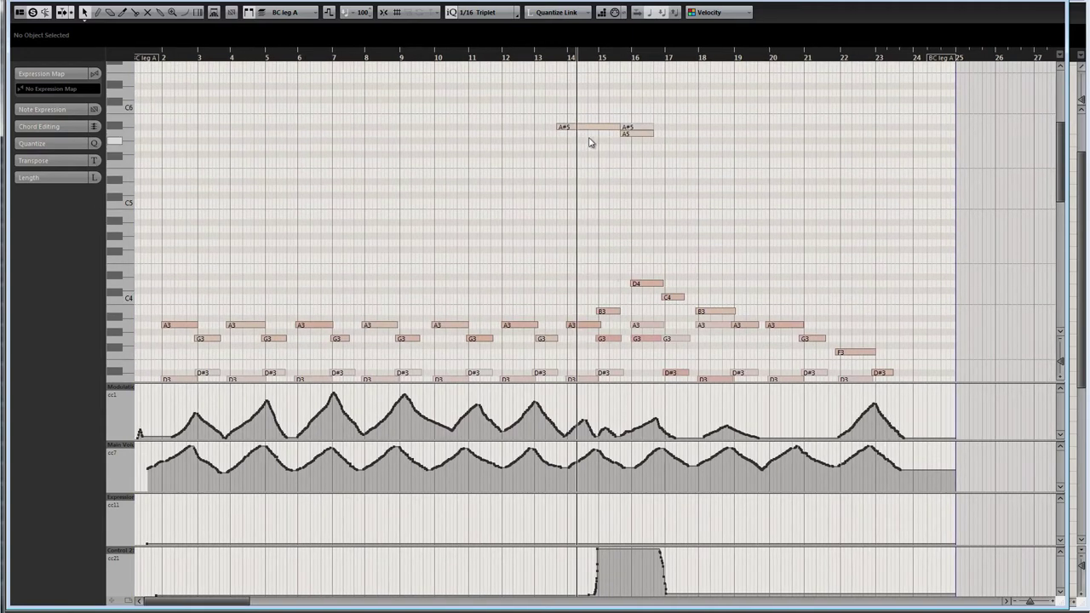
scroll(581, 328, "down", 5)
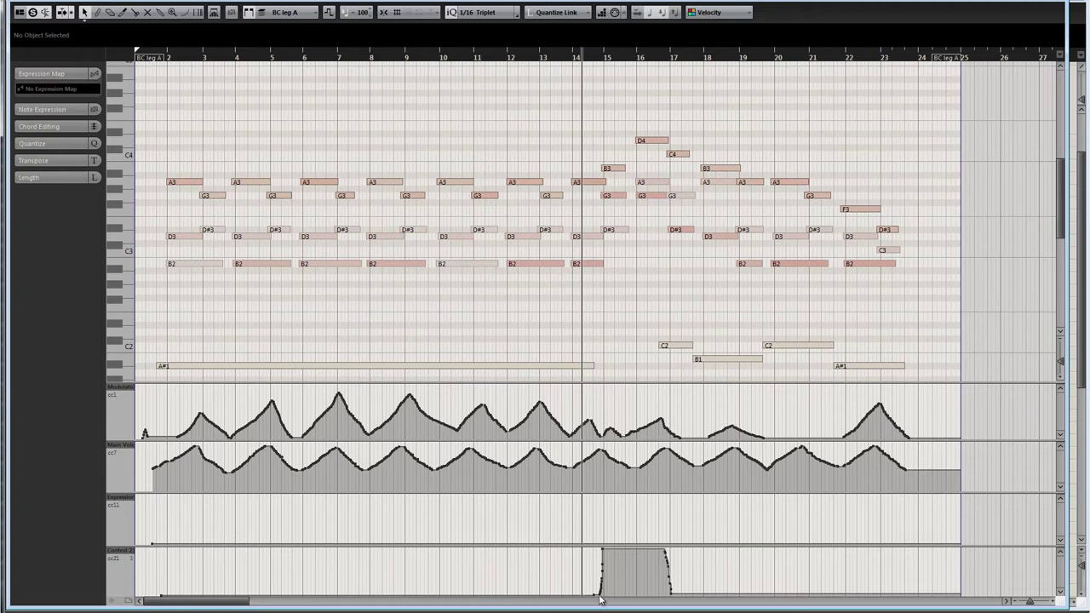
scroll(579, 281, "down", 1)
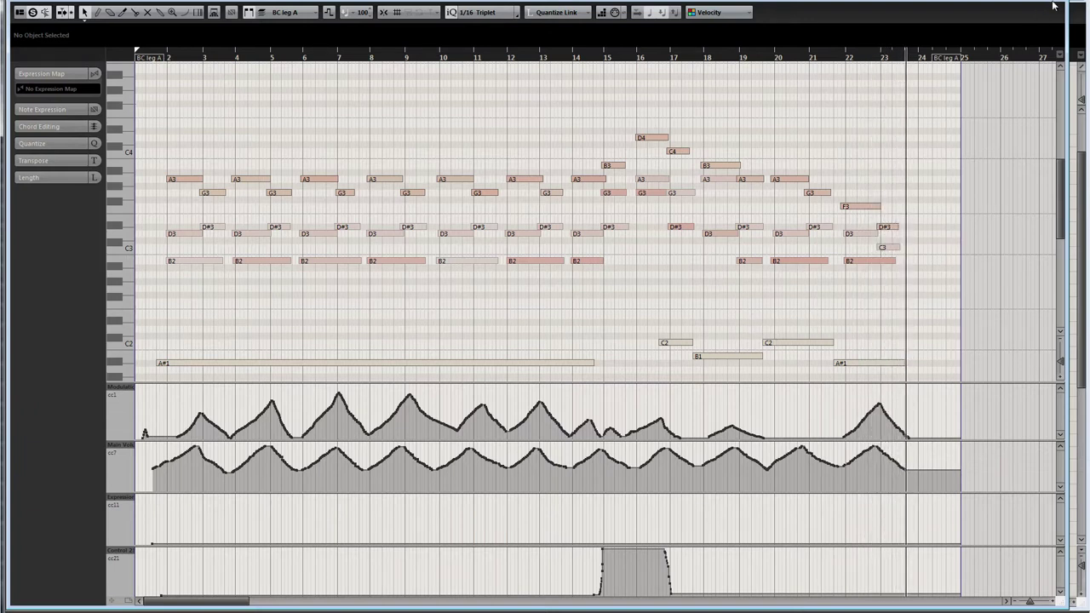
left_click(1050, 5)
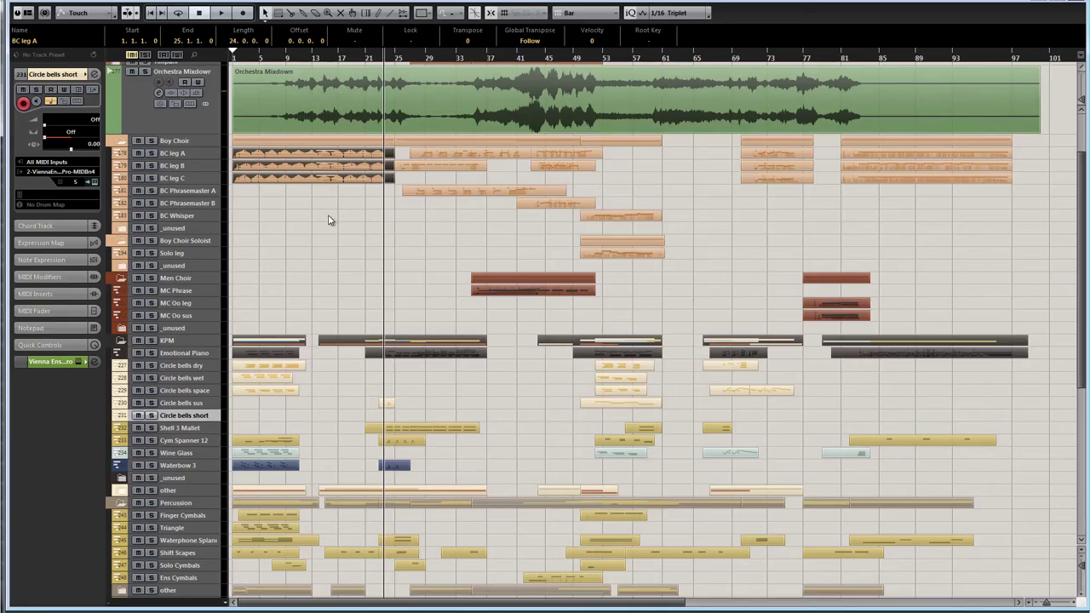
- Open the opening boy choir events together with the other tracks' parts in the Key Editor, examine the combined notes and return to the project
scroll(322, 280, "down", 4)
scroll(315, 262, "up", 4)
double_click(504, 168)
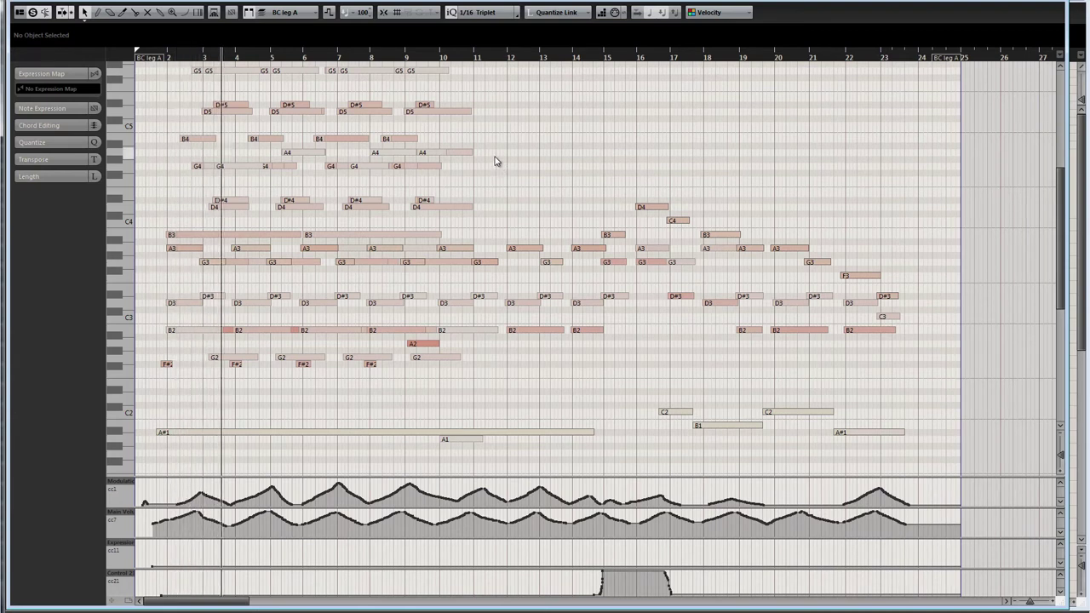
scroll(501, 188, "up", 3)
scroll(503, 208, "down", 1)
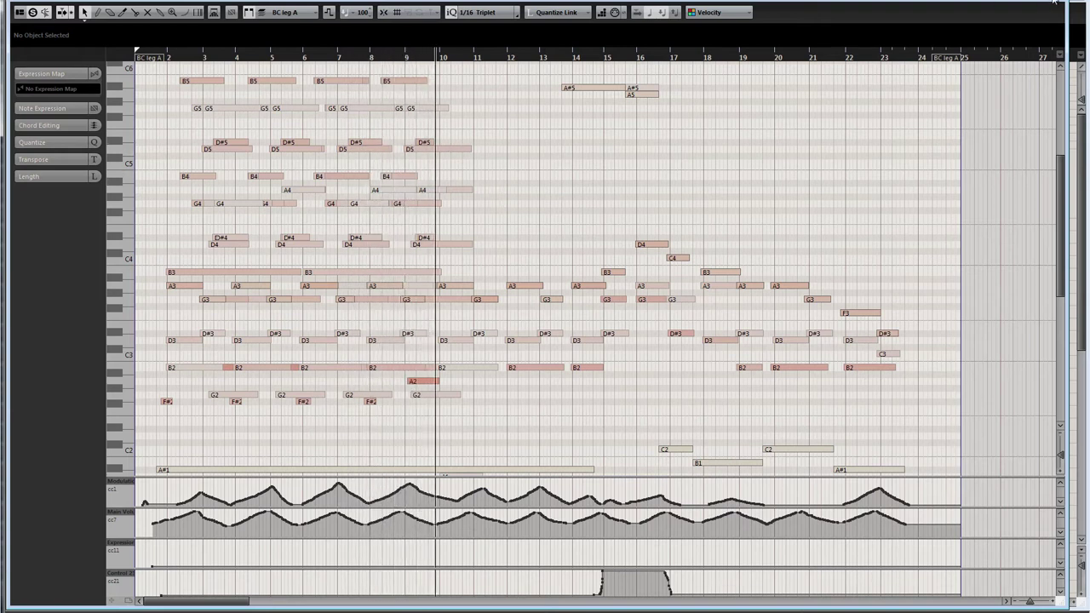
key("Escape")
left_click(383, 306)
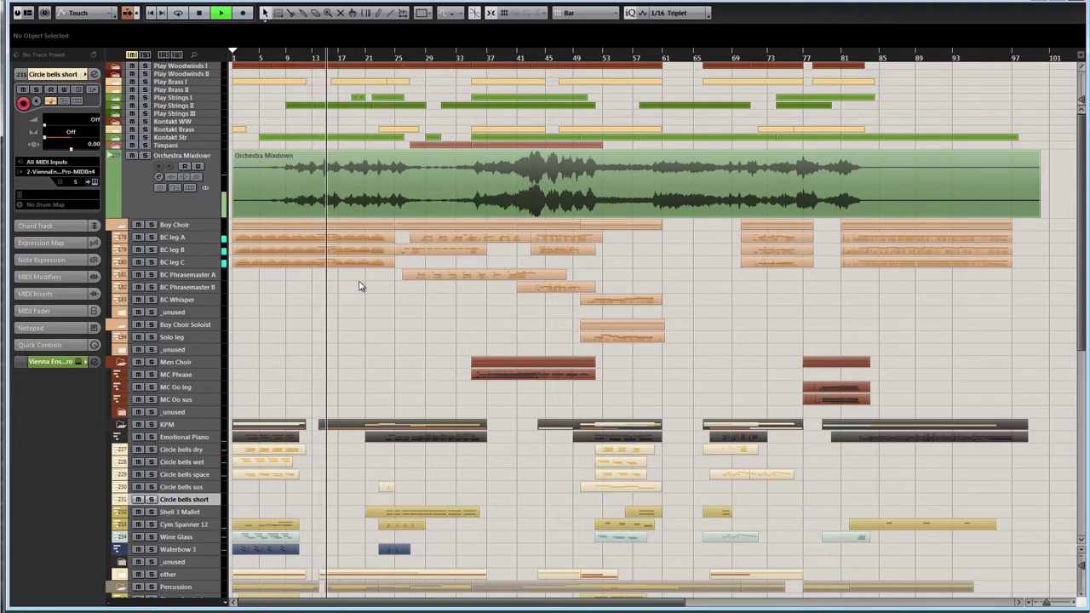
- Open only the opening BC leg A, B and C events in the Key Editor, examine the keyswitches during playback, and return to the project
left_click_drag(341, 242, 342, 242)
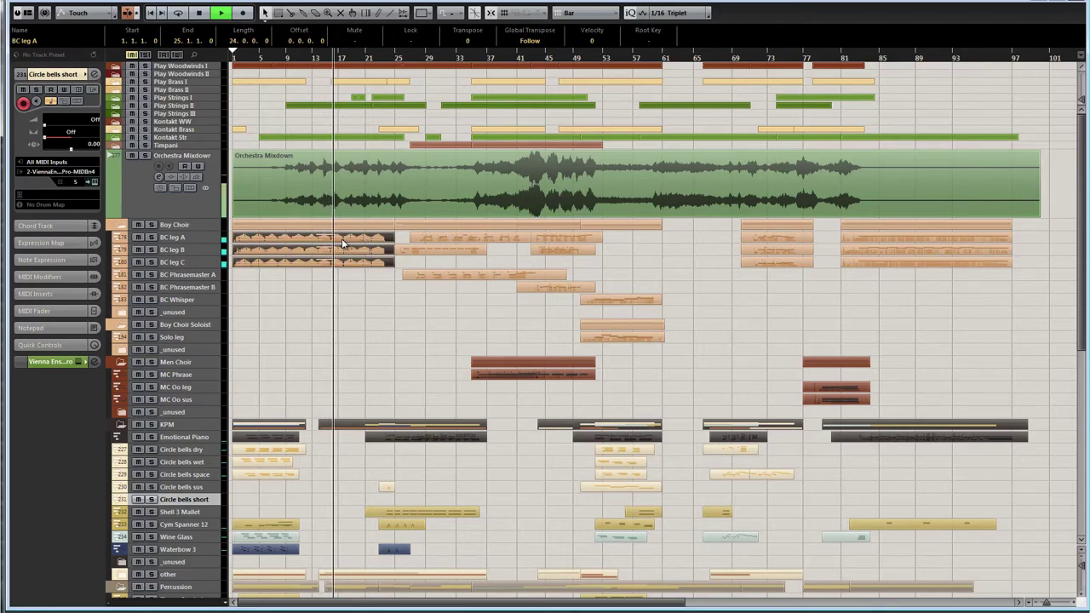
double_click(341, 242)
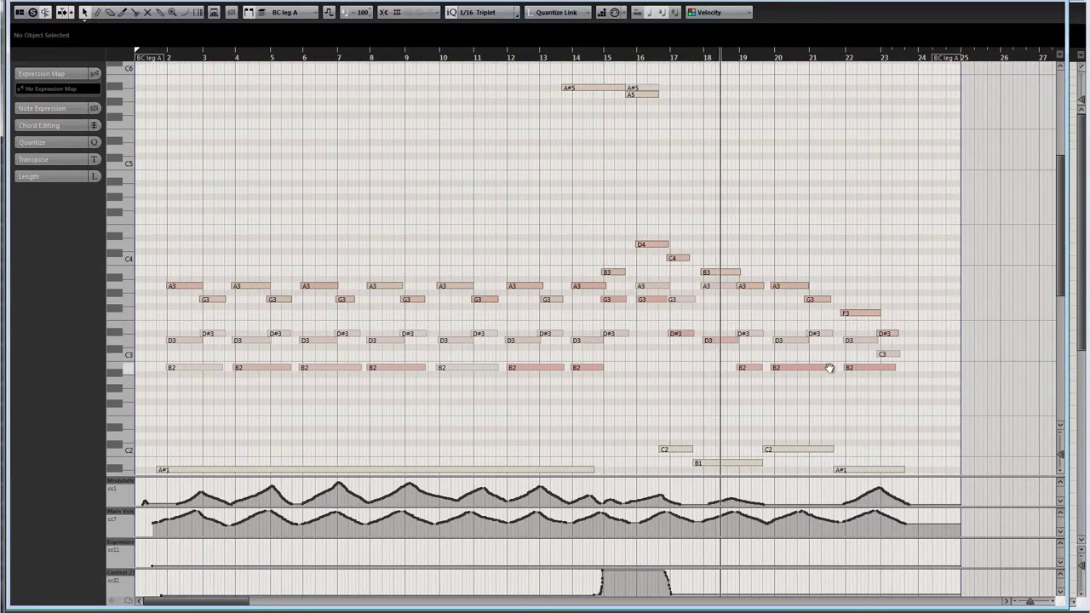
scroll(829, 366, "down", 3)
scroll(840, 318, "down", 1)
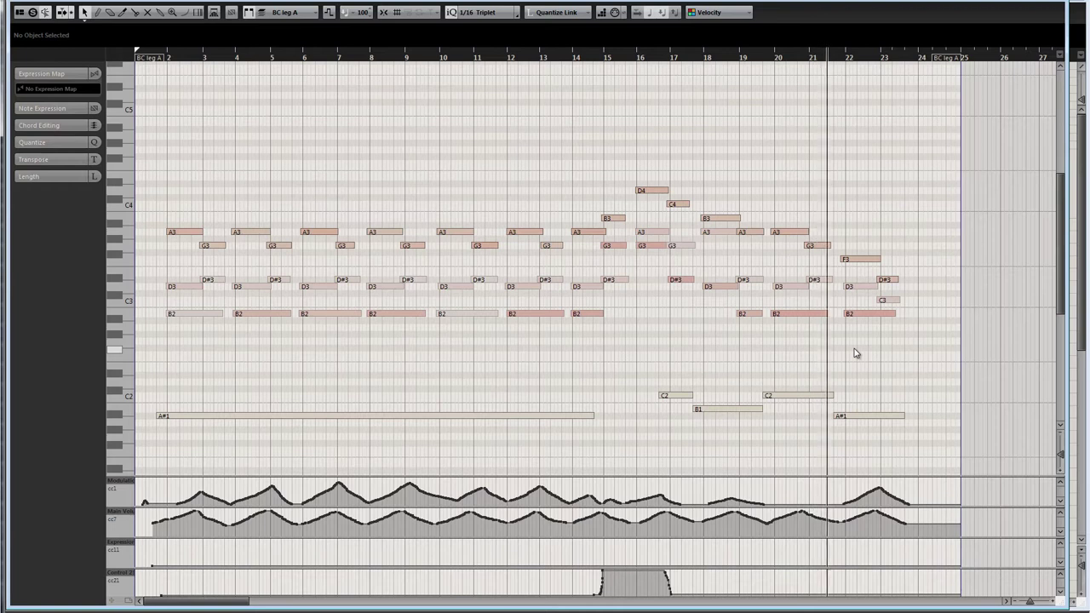
left_click(1060, 3)
left_click(730, 285)
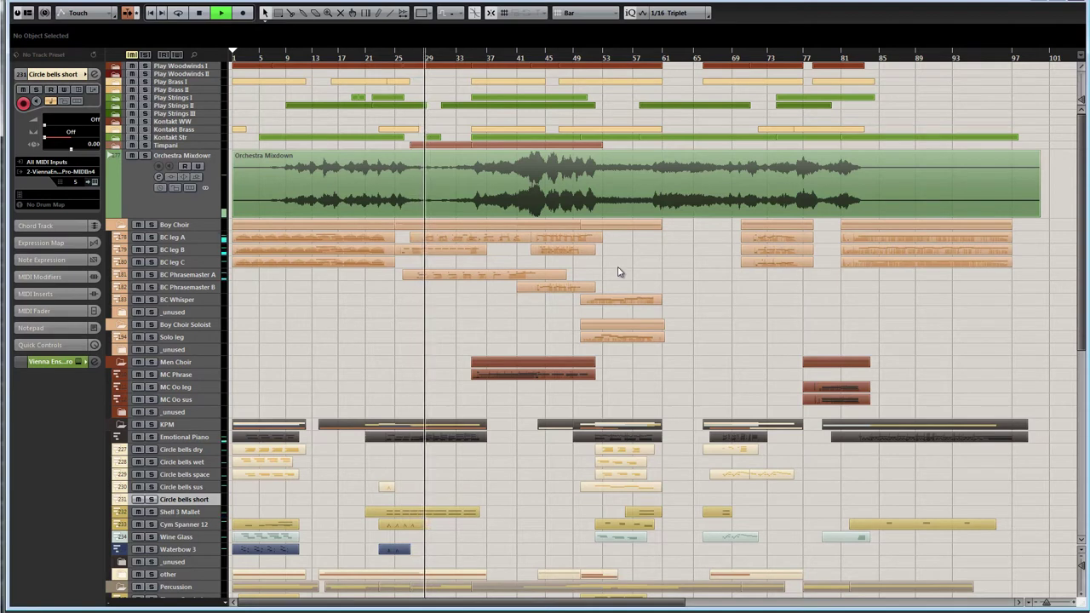
- Select the BC leg A, BC leg B, BC Phrasemaster A and piano events around bars 25 to 43 and show them enlarged in the Key Editor
left_click_drag(475, 304, 433, 241)
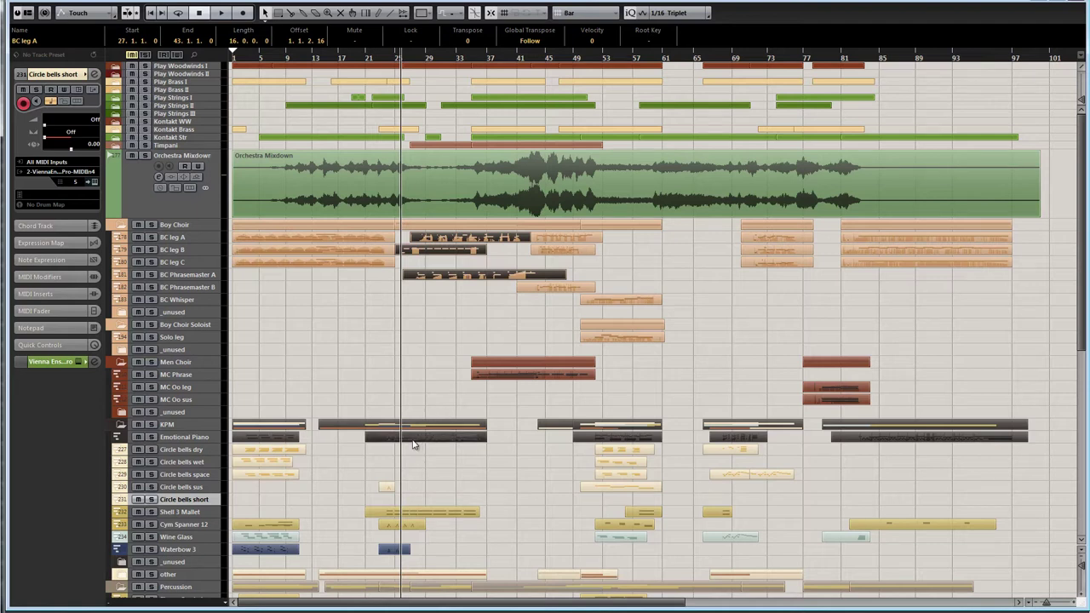
key("ctrl+e")
key("h")
key("h")
key("h")
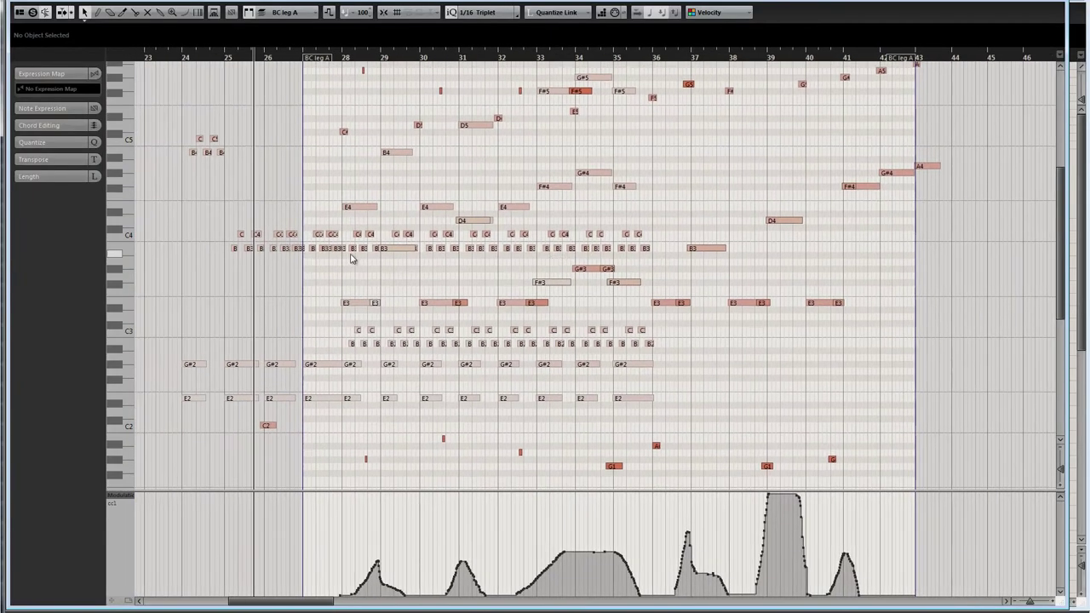
- Make BC leg B the active part, play the passage from bar 25, and close the Key Editor
left_click(368, 61)
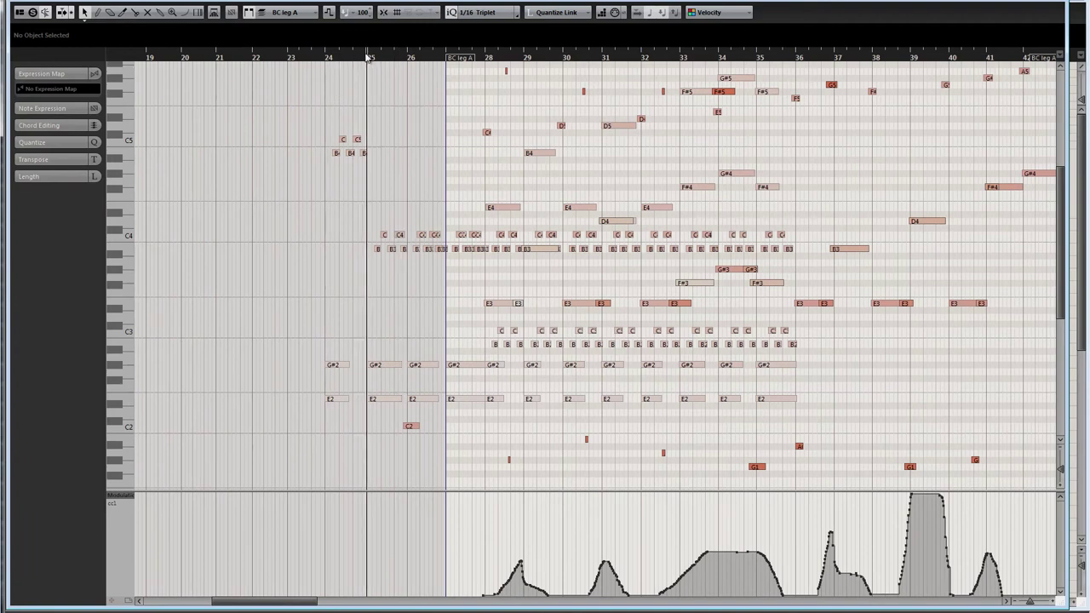
left_click(298, 12)
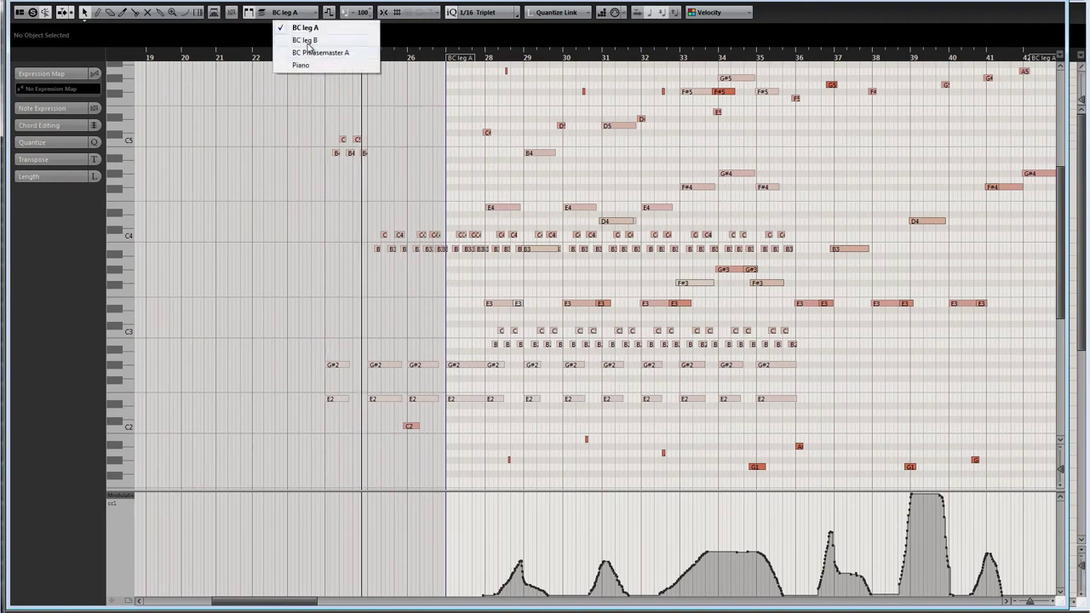
left_click(305, 40)
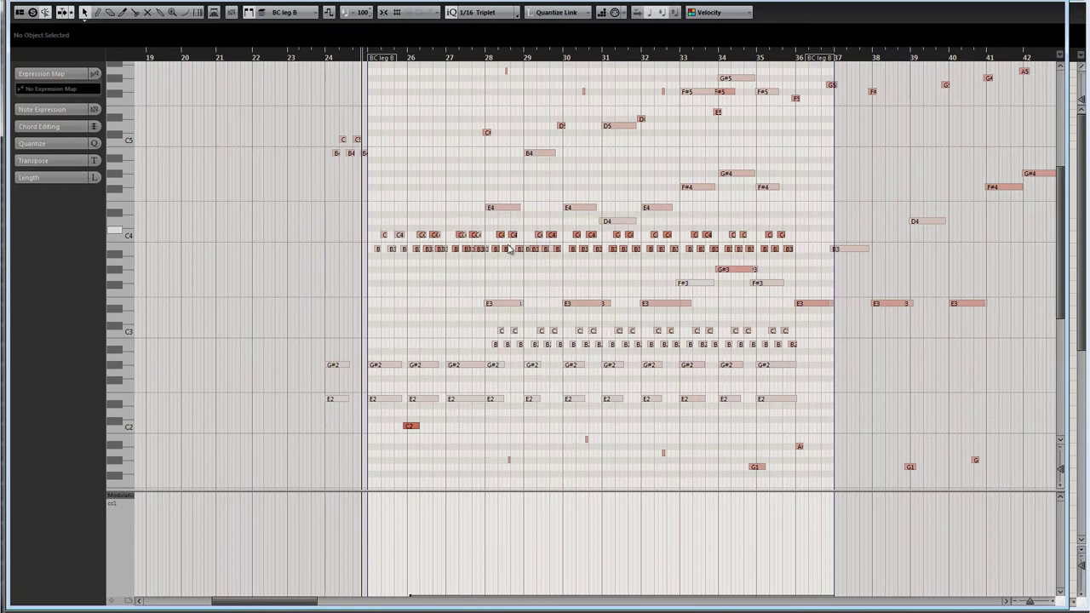
key("space")
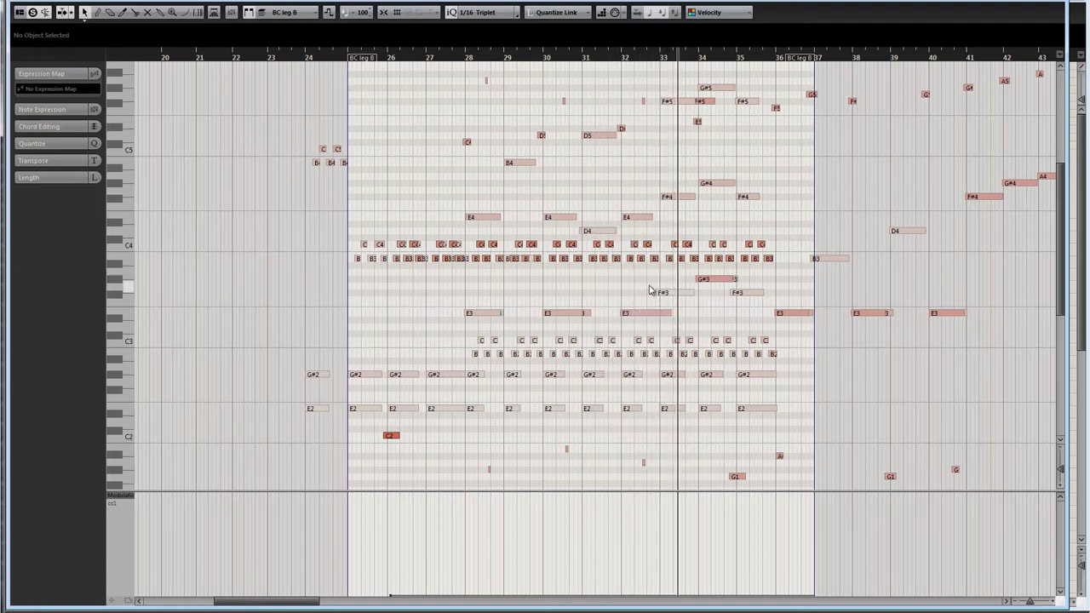
left_click(1048, 6)
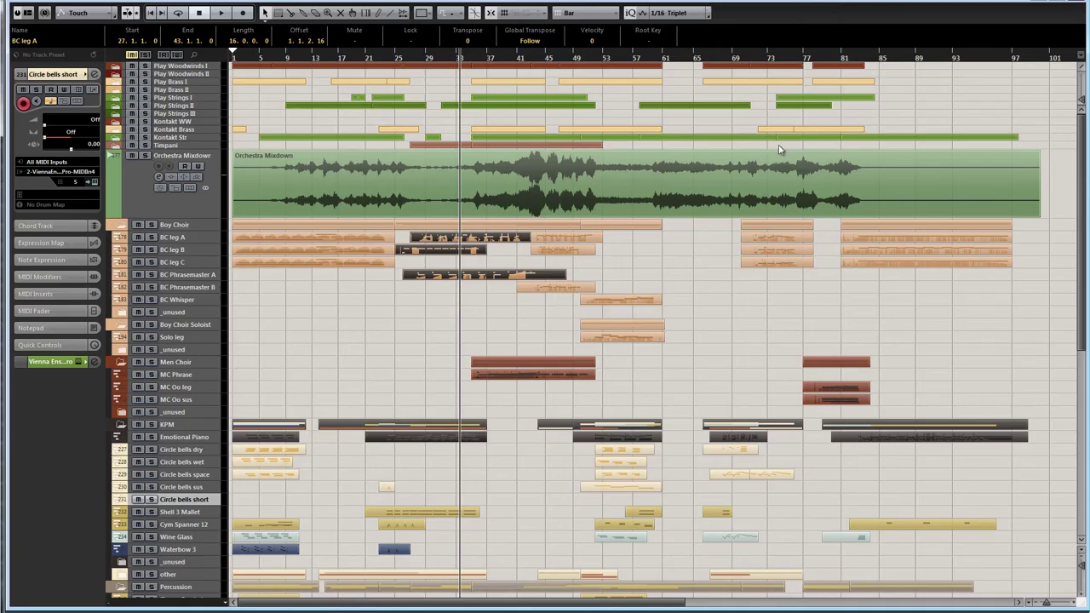
- Select the BC leg A event starting at bar 27 and the BC Phrasemaster A event, and open both in the Key Editor
left_click(528, 300)
left_click(448, 277)
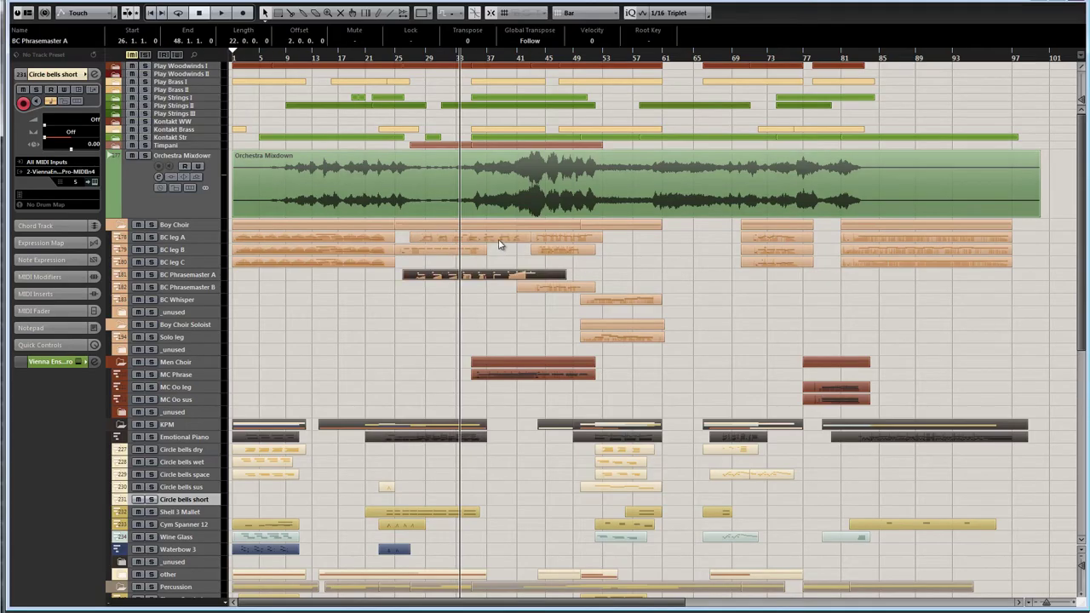
left_click(195, 281)
left_click_drag(492, 291, 396, 247)
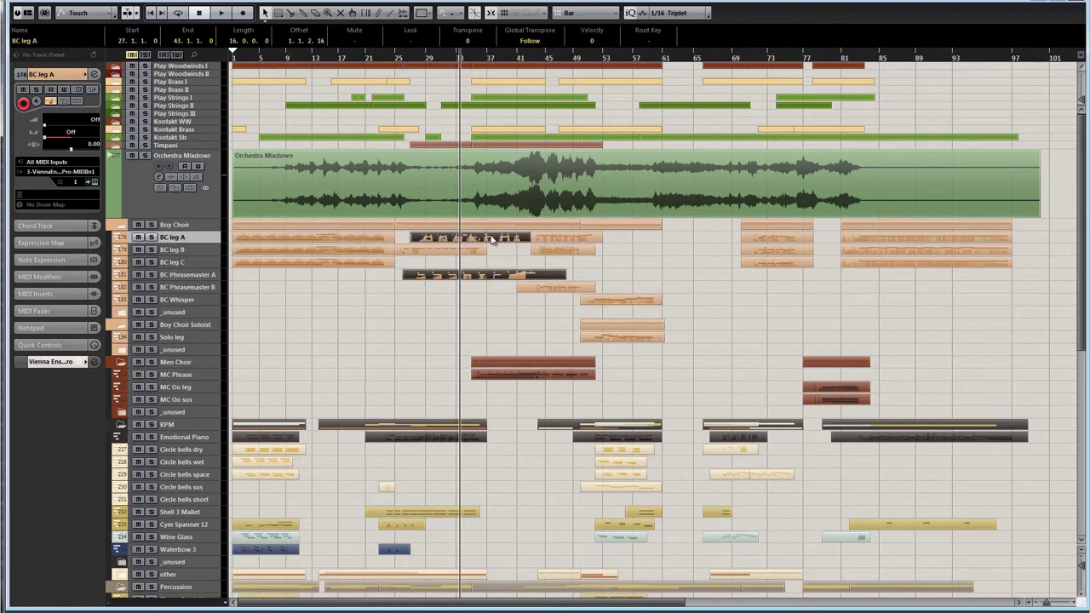
left_click(475, 288)
left_click(445, 276)
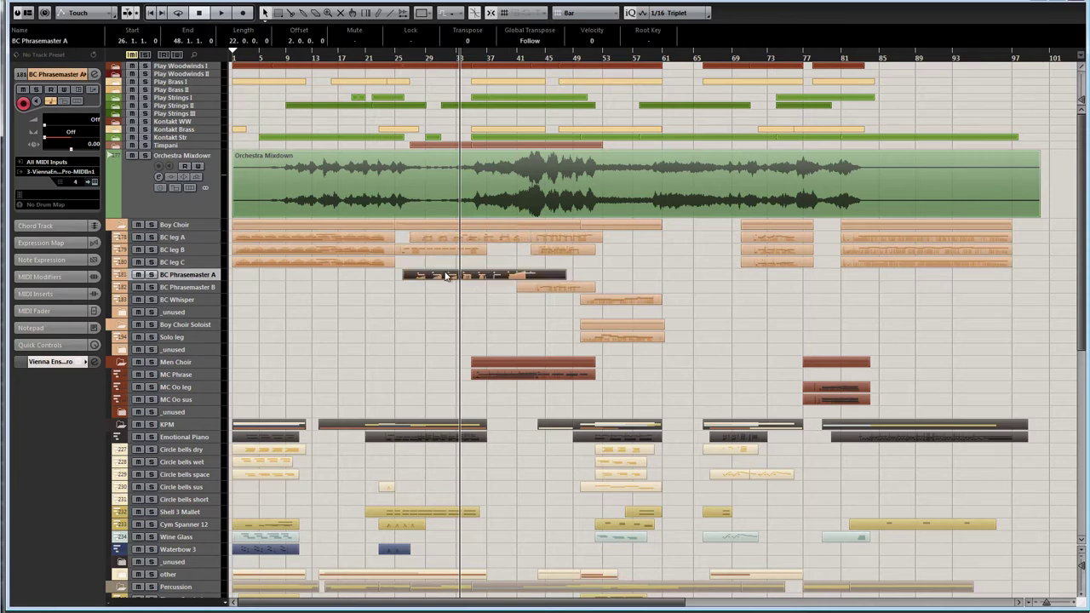
left_click(485, 299)
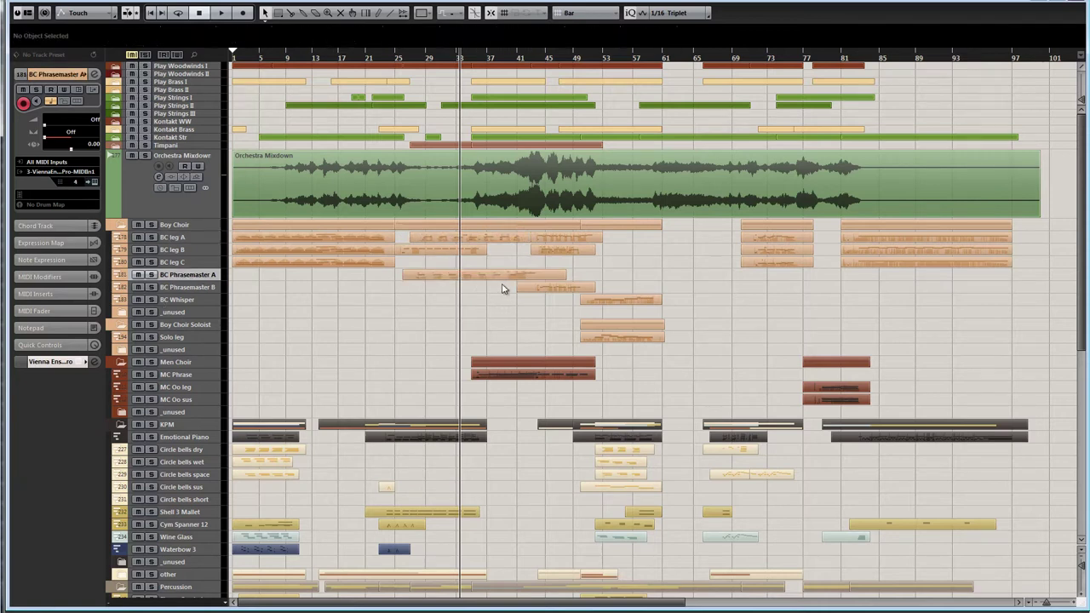
double_click(503, 243)
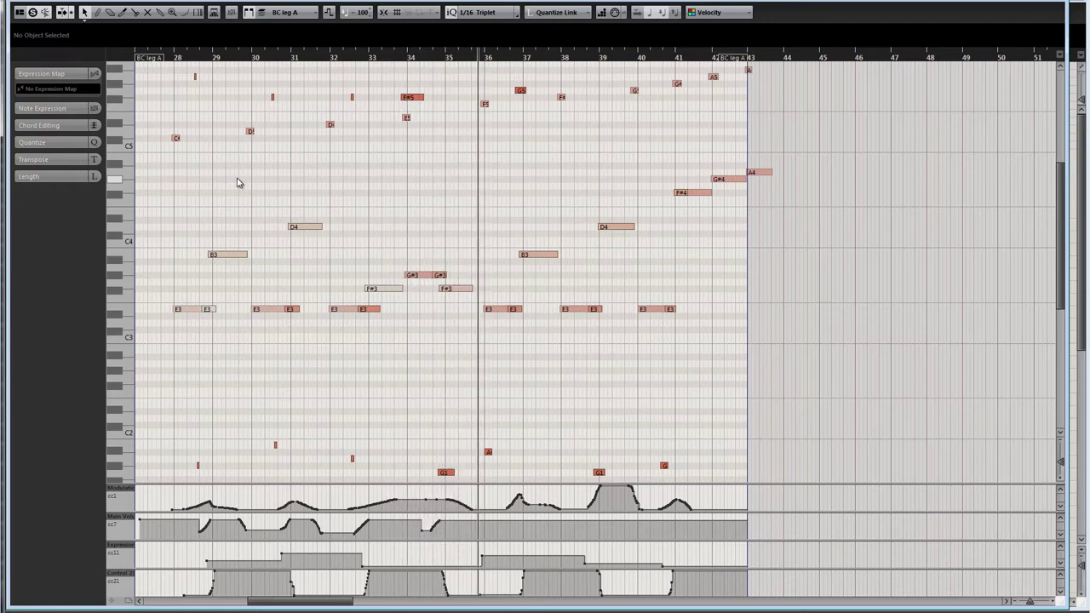
- Move the playhead to just before bar 28 and make BC Phrasemaster A the active part
left_click(170, 57)
left_click(289, 18)
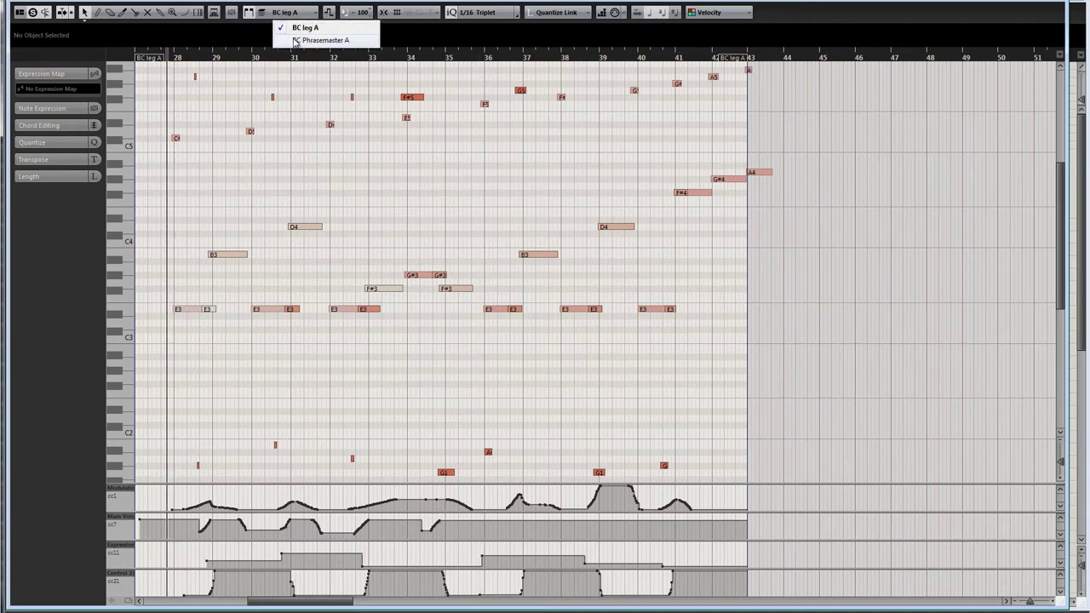
left_click(295, 39)
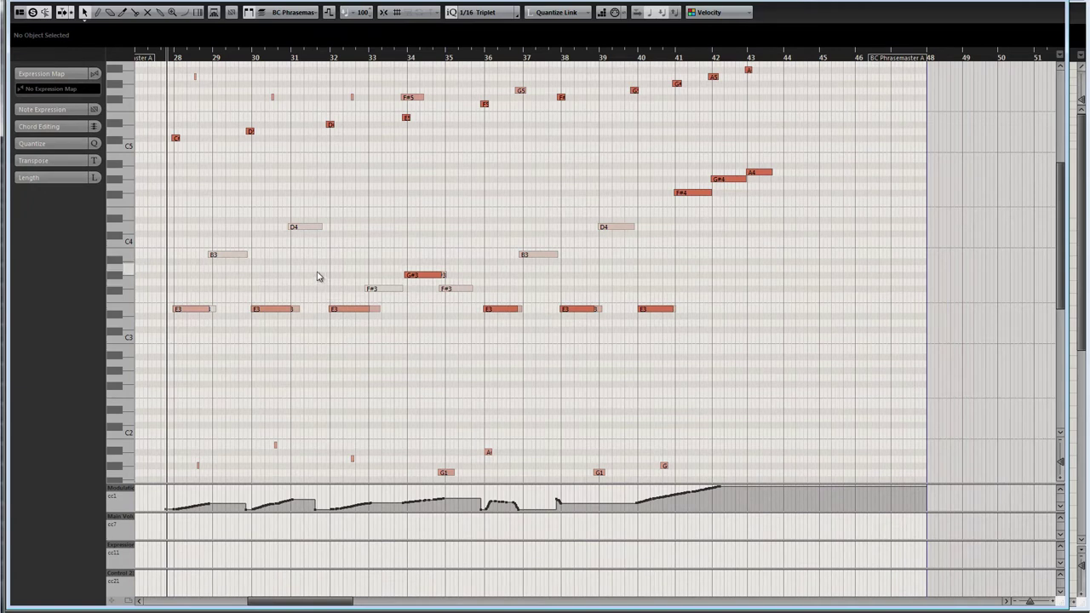
- Switch to Kontakt, view the first Mercury All Legato Select instrument briefly, and expand the Mercury Phrasemaster on MIDI channel 4
key("alt+Tab")
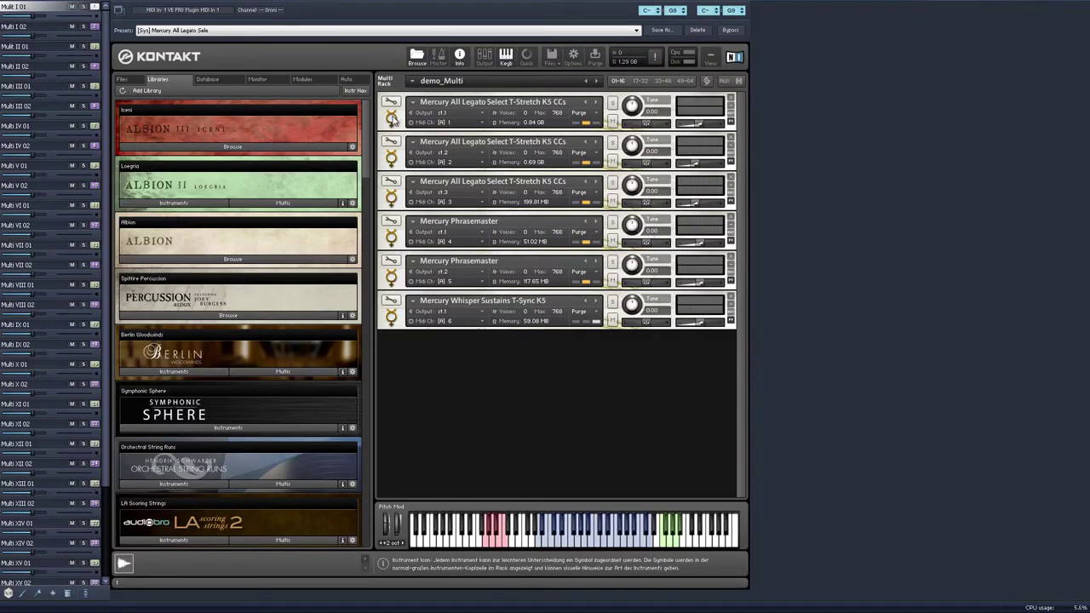
left_click(393, 119)
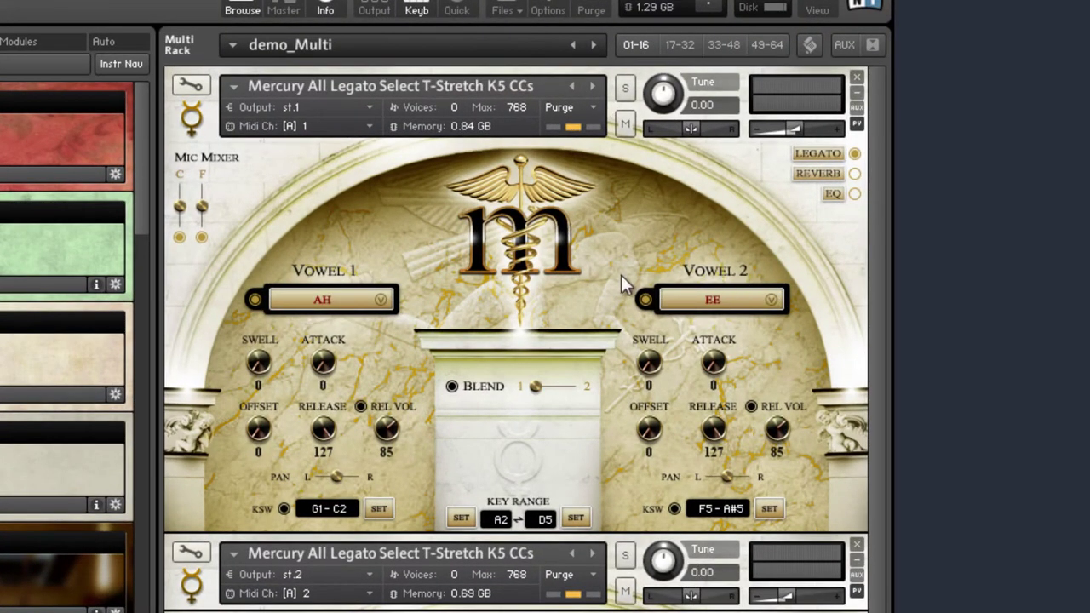
left_click(191, 121)
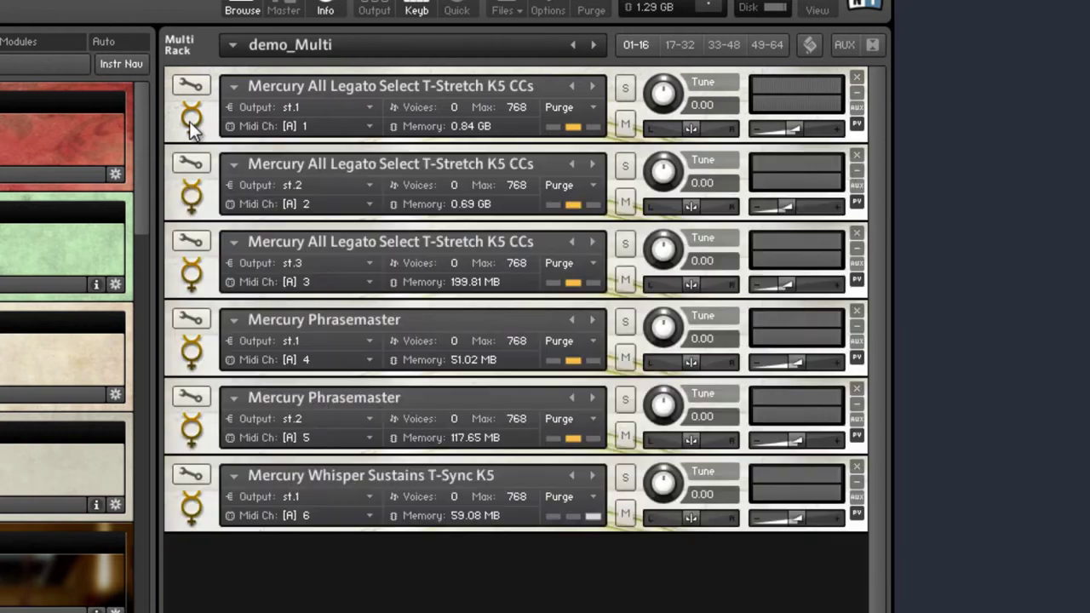
left_click(193, 352)
left_click(664, 326)
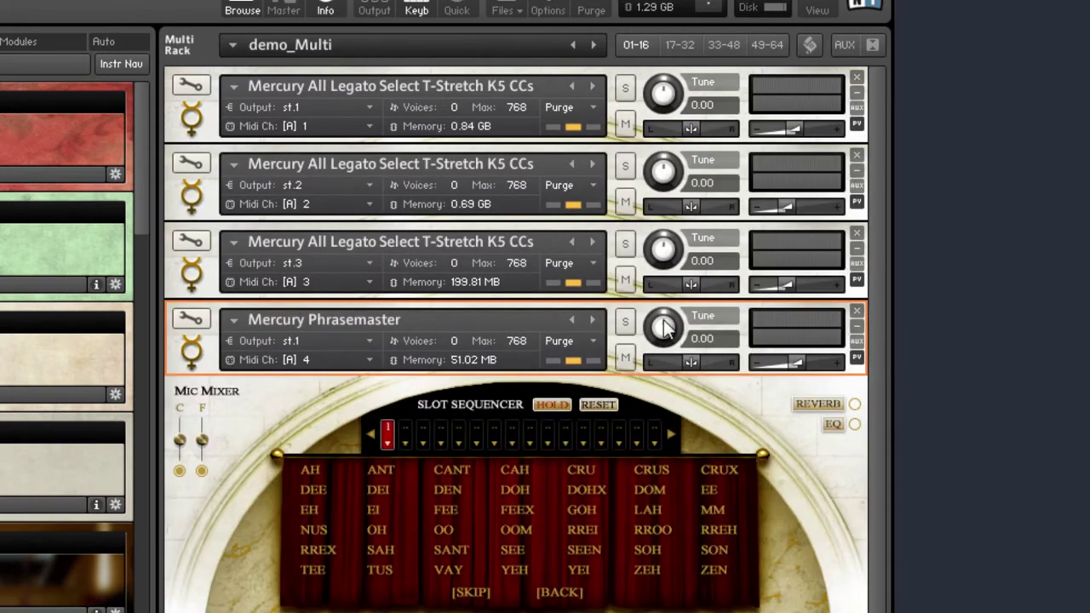
scroll(878, 400, "down", 5)
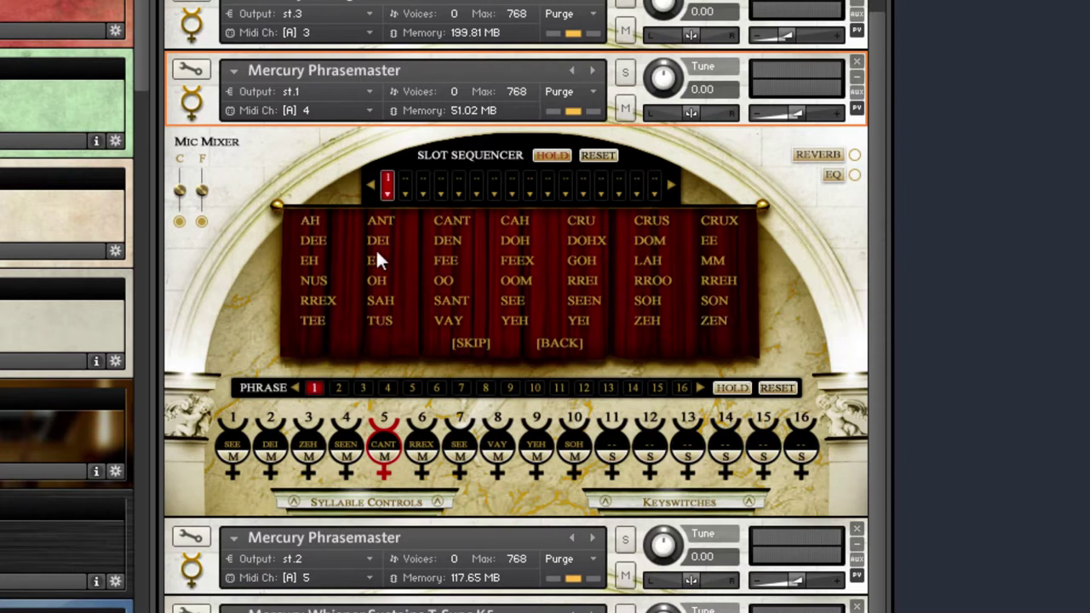
- Select slot 1 (SEE) of Phrasemaster's phrase 1 and toggle its articulation between marcato and staccato
left_click(237, 452)
left_click(267, 451)
left_click(235, 460)
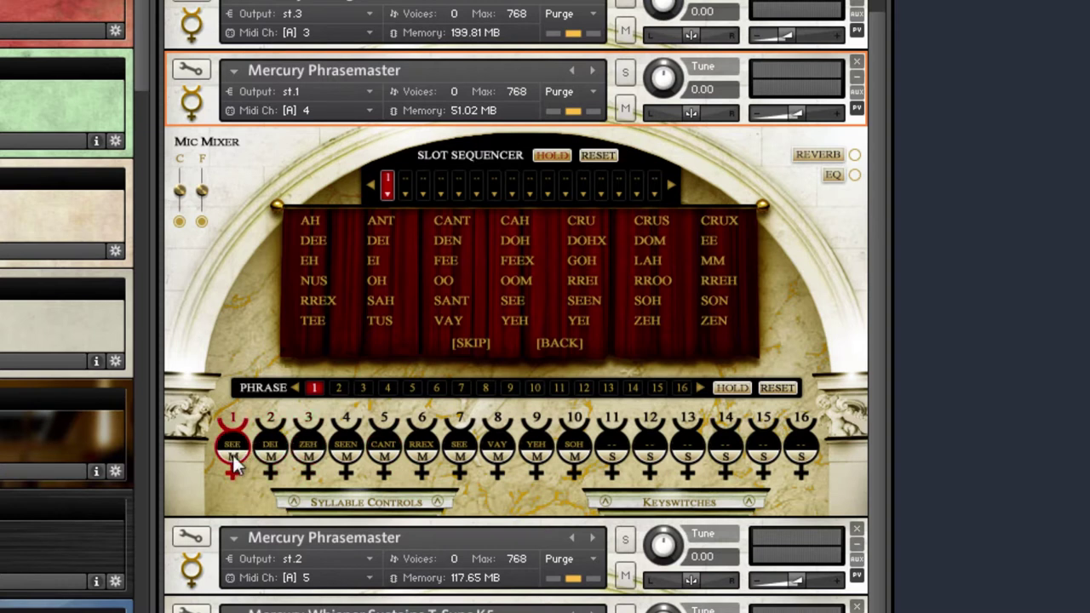
left_click(233, 458)
- Inspect the marcato and staccato Syllable Controls, close them, and return to Cubase's Key Editor to view the Phrasemaster A notes
left_click(412, 505)
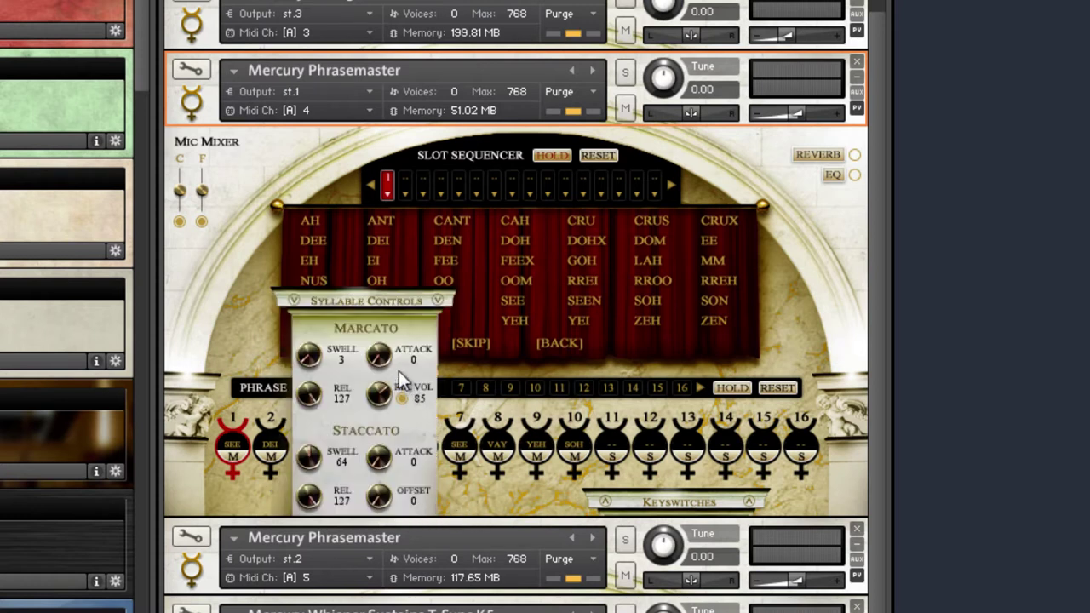
left_click(367, 301)
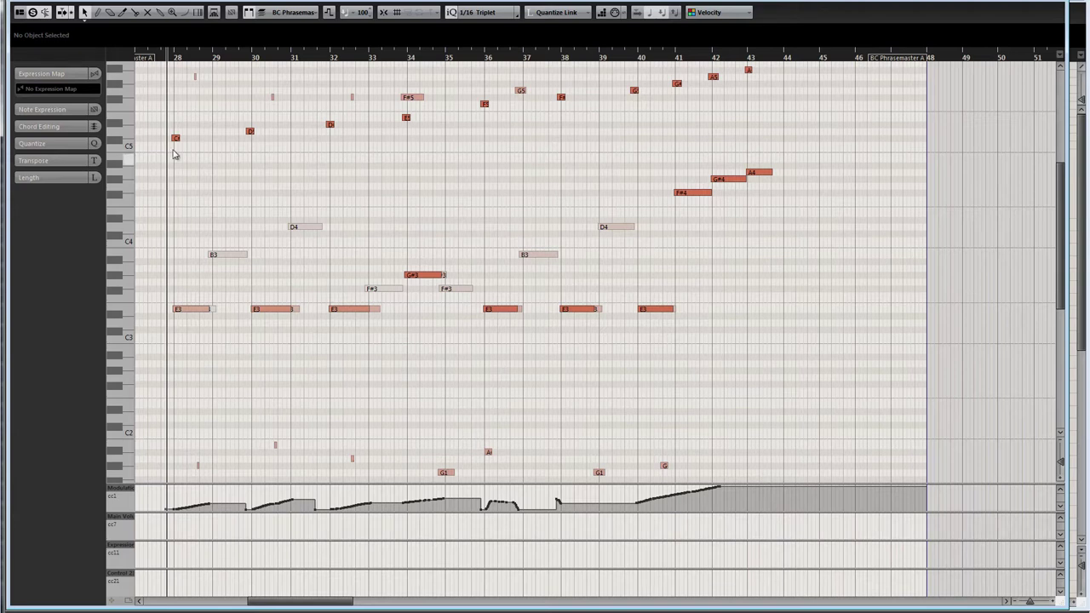
scroll(232, 146, "up", 1)
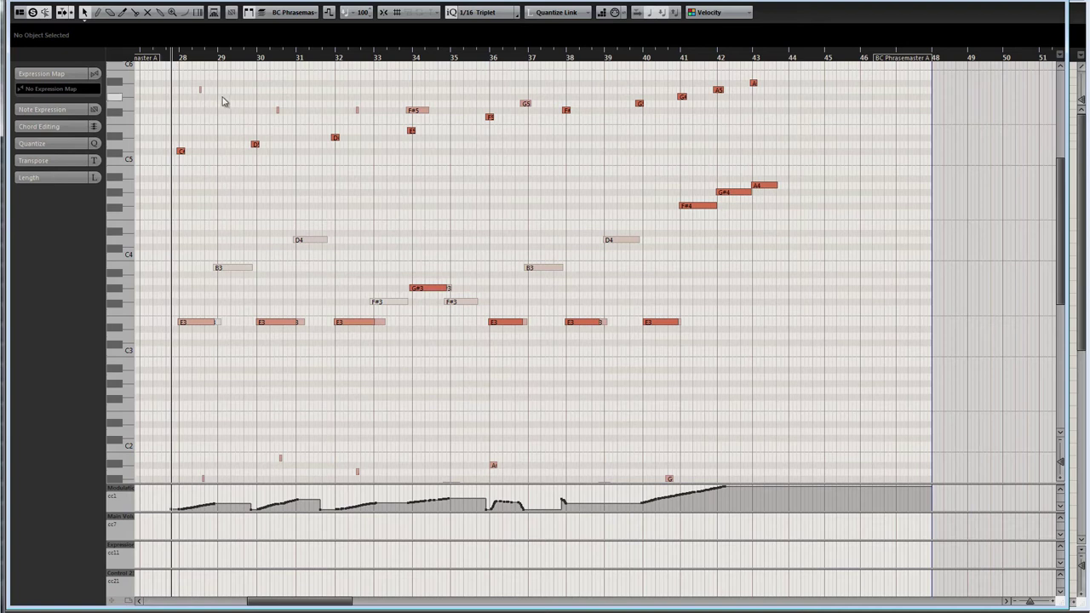
- Play the Phrasemaster A part from bar 28, check the active syllable slot in Kontakt, and return to Cubase's Key Editor
key("space")
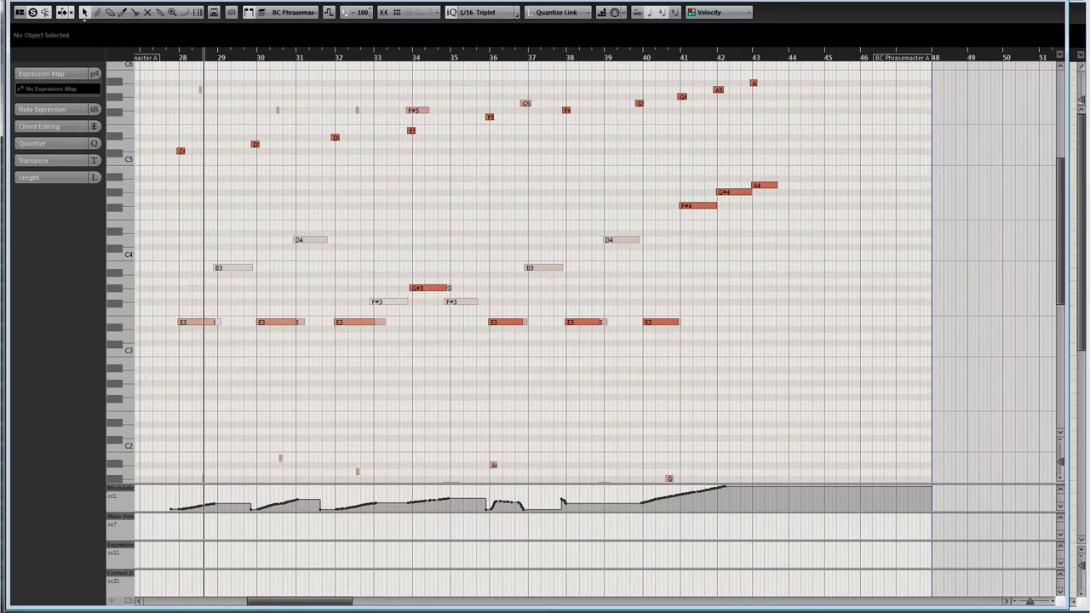
left_click(481, 576)
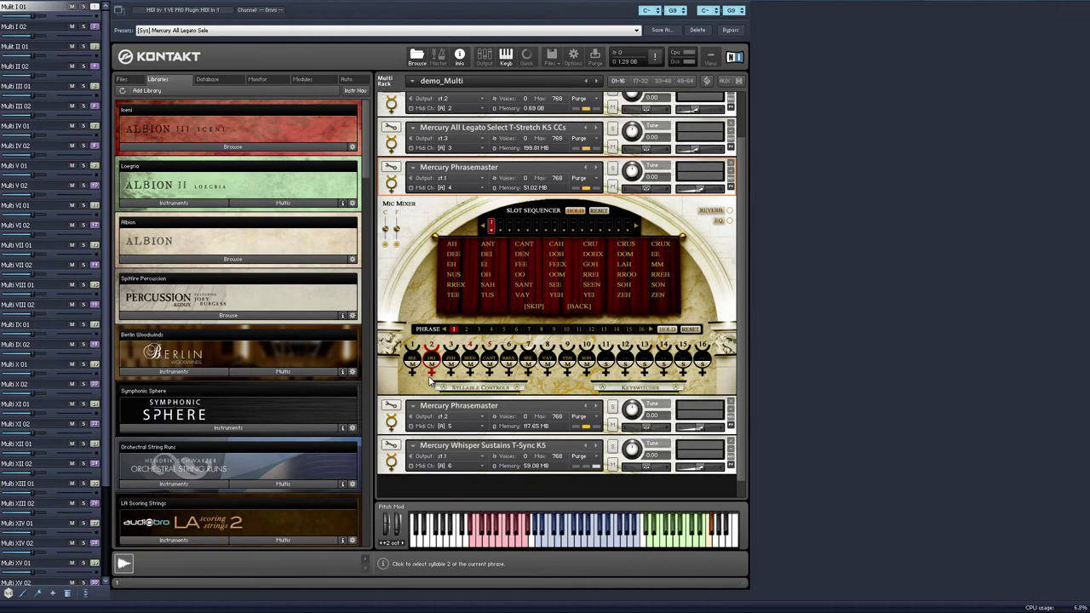
key("alt+Tab")
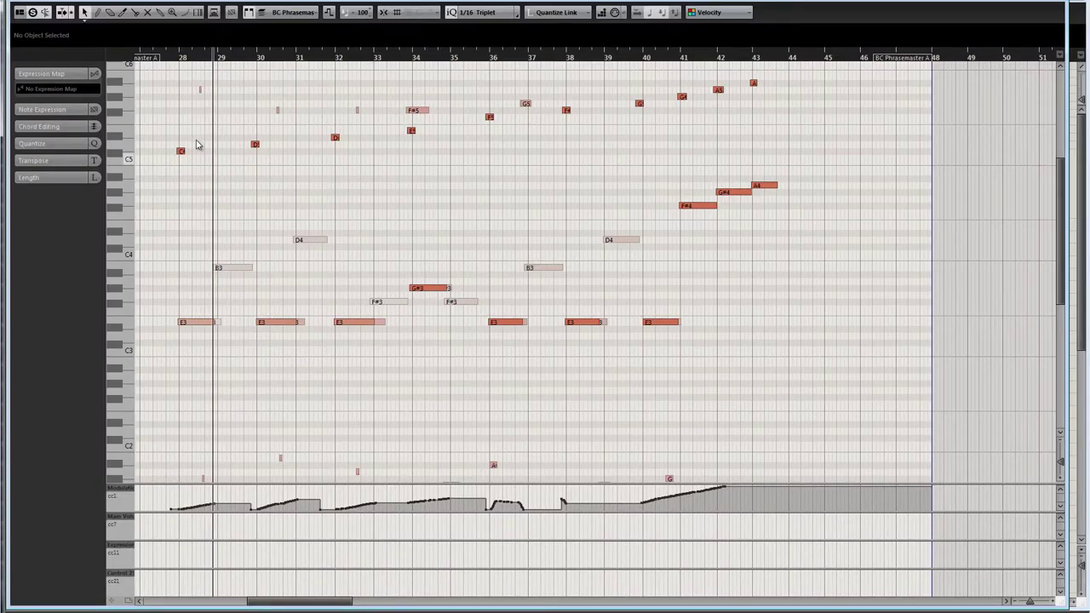
- Move the playhead to shortly before bar 28, zoom in on the opening bars, and enlarge the Modulation lane
left_click_drag(245, 58, 165, 68)
left_click_drag(170, 158, 511, 134)
left_click(482, 139)
left_click_drag(518, 180, 604, 199)
key("h")
scroll(473, 366, "down", 3)
left_click_drag(441, 482, 438, 452)
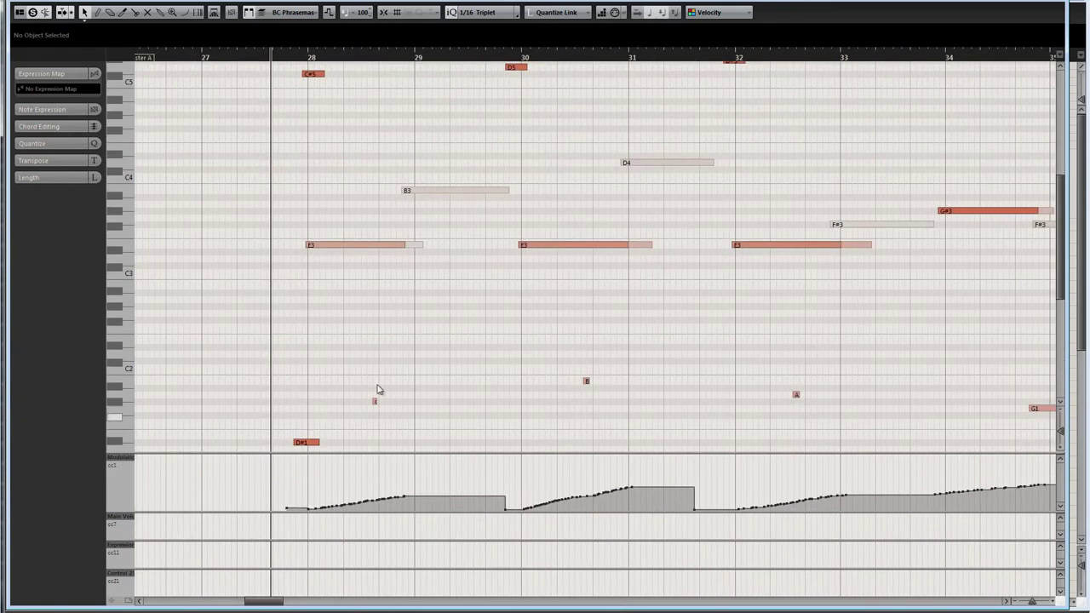
- Examine the Phrasemaster A notes, keyswitches and modulation curve from bar 28 onward, including the G#4 note at bar 42
scroll(469, 308, "up", 1)
left_click_drag(375, 324, 352, 296)
left_click_drag(897, 311, 445, 312)
left_click_drag(774, 319, 355, 320)
left_click_drag(816, 320, 538, 333)
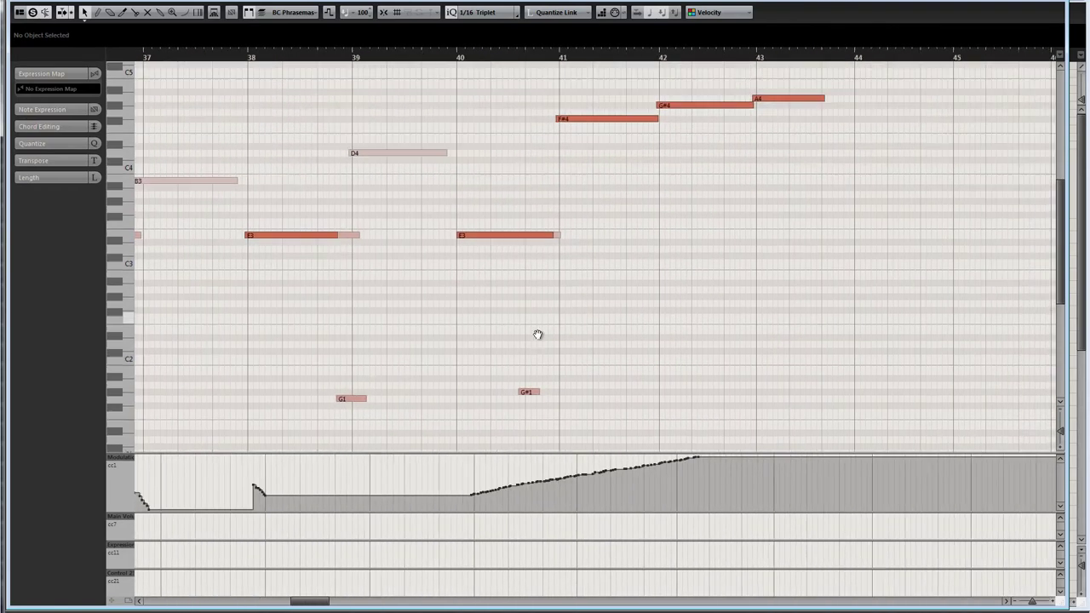
left_click_drag(702, 275, 613, 312)
left_click(616, 58)
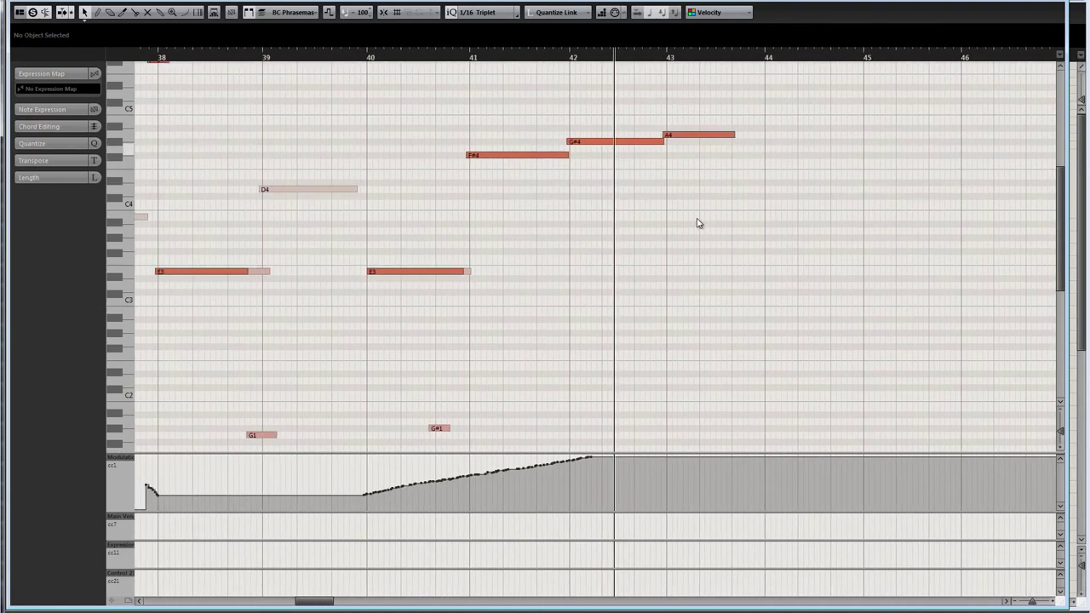
left_click(594, 144)
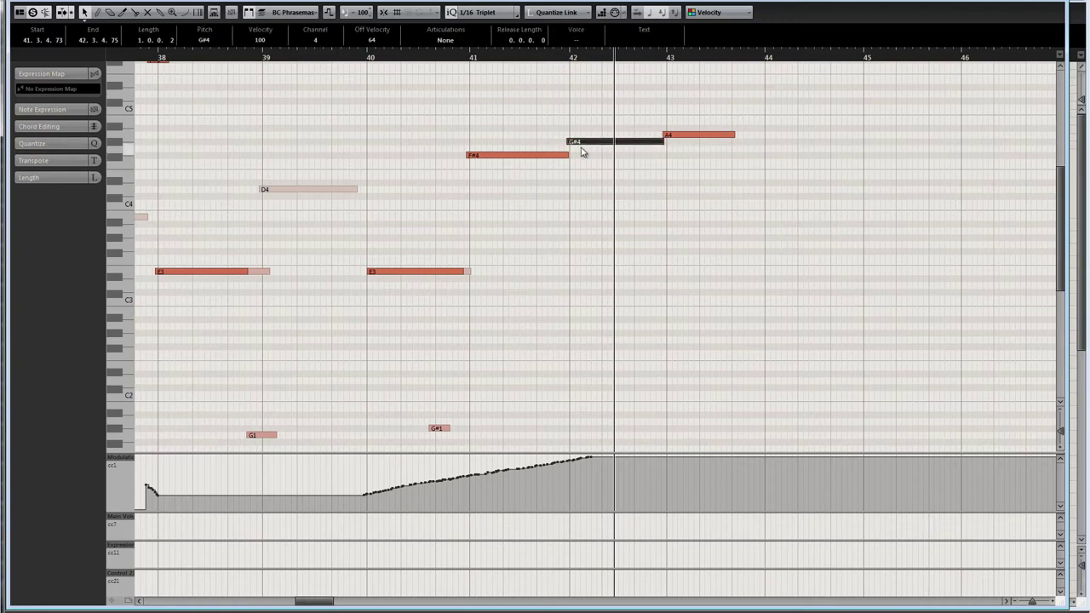
left_click(360, 231)
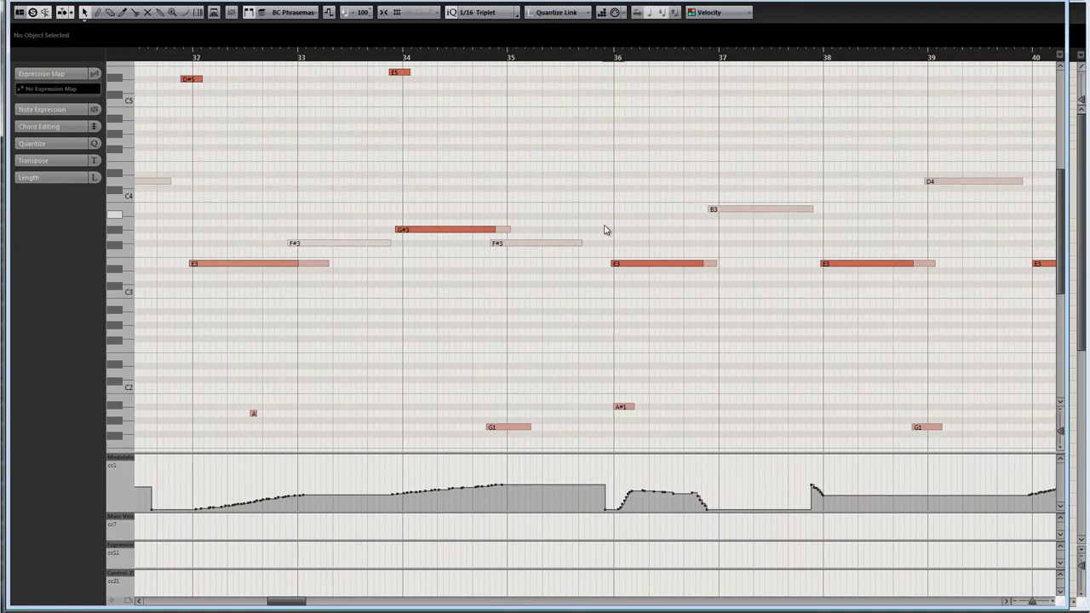
- Move the playhead back to the middle of bar 28 and widen the visible bar range slightly
scroll(604, 230, "left", 10)
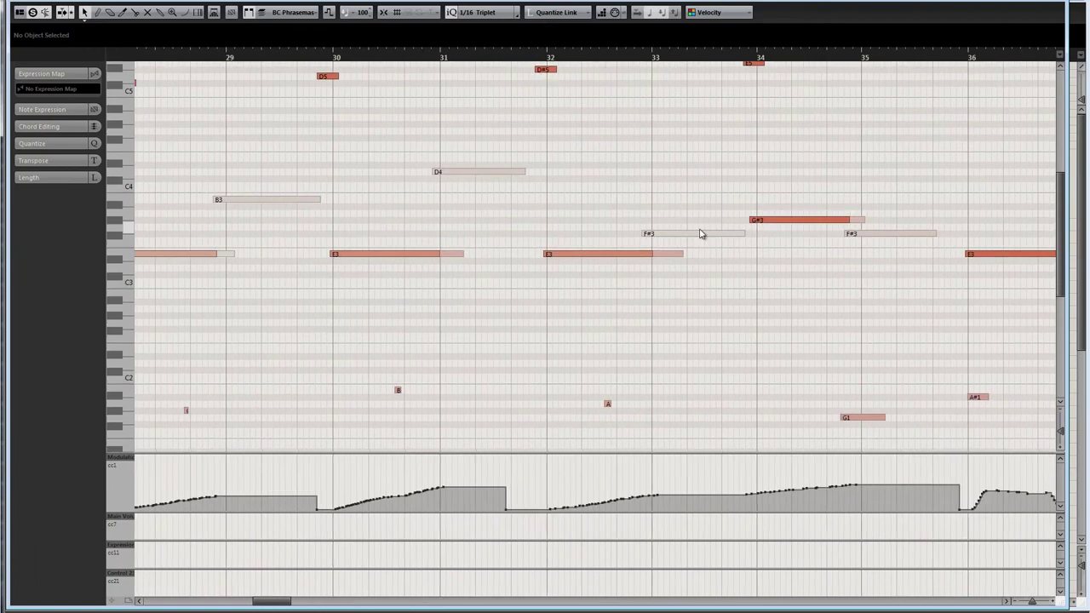
left_click(453, 57)
left_click(443, 253)
left_click(649, 328)
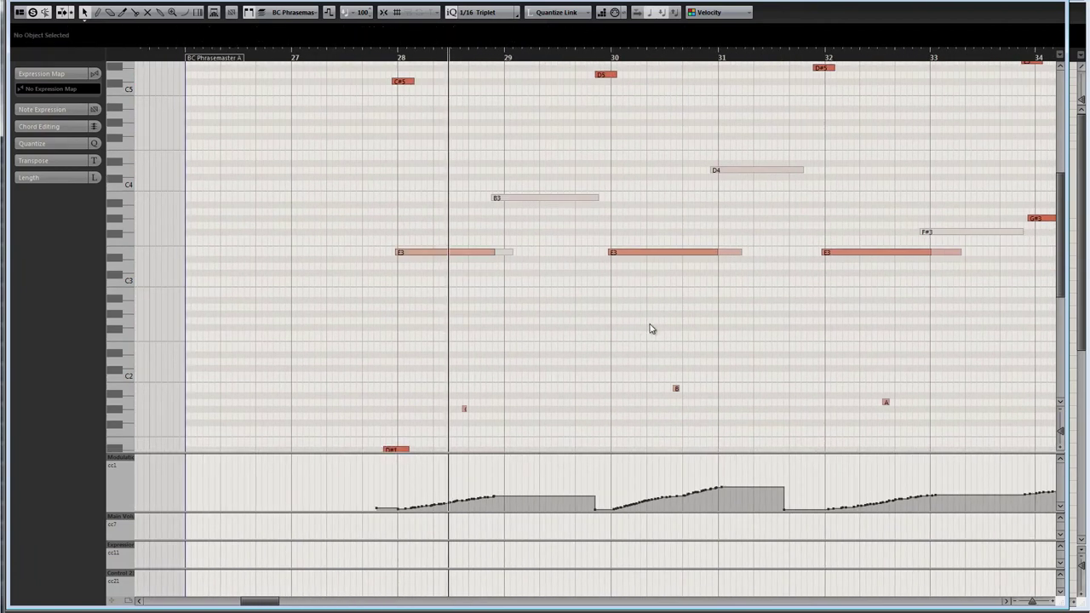
scroll(691, 321, "right", 2)
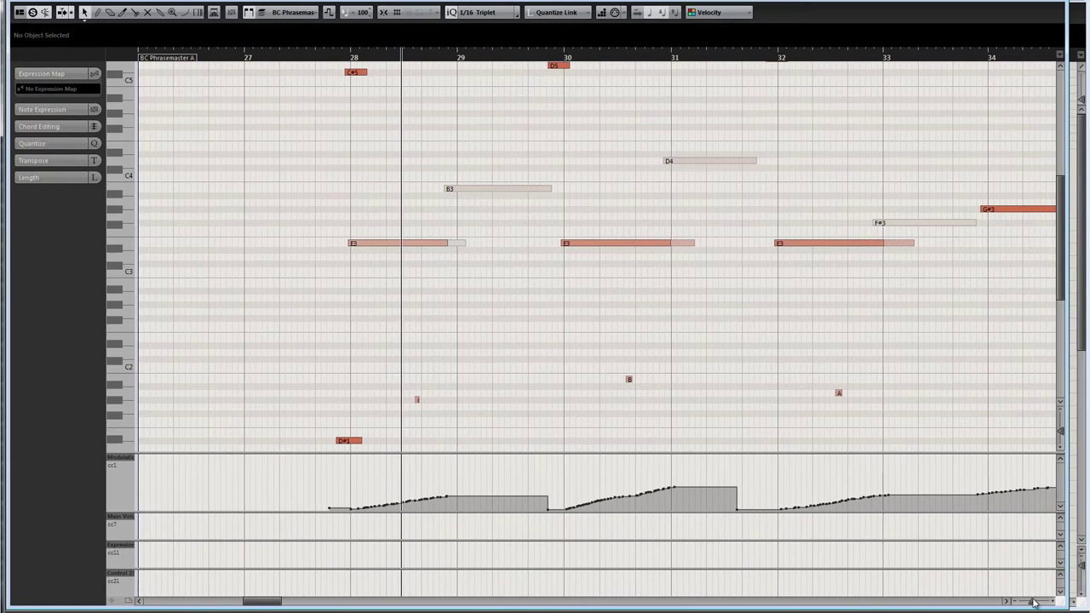
left_click(1033, 603)
scroll(729, 317, "right", 5)
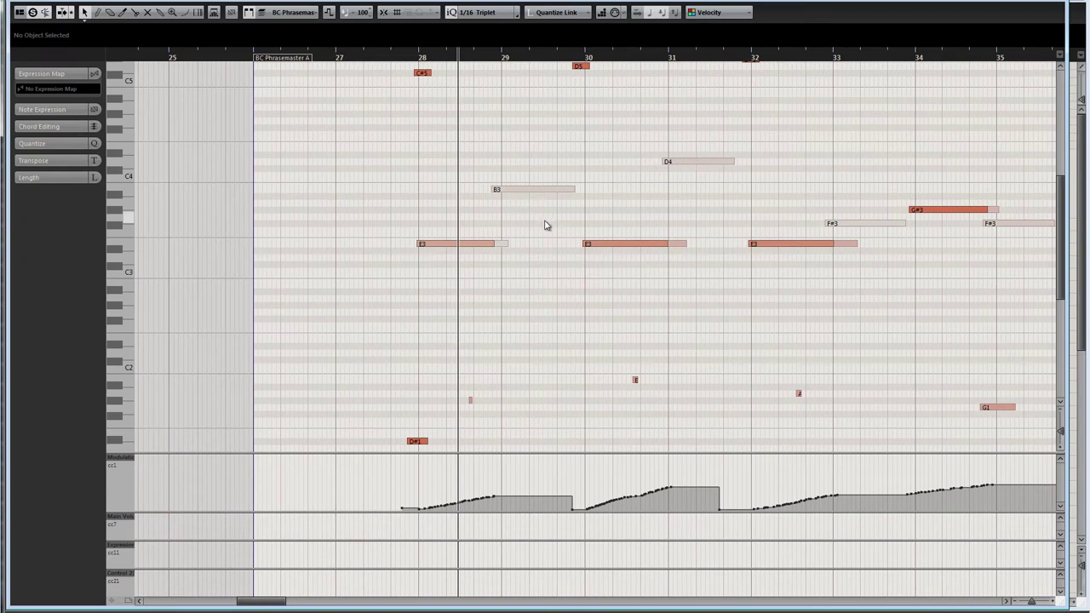
- Make BC leg A the active part, compare it with Phrasemaster A, and select the second E3 note of bar 28
left_click(295, 14)
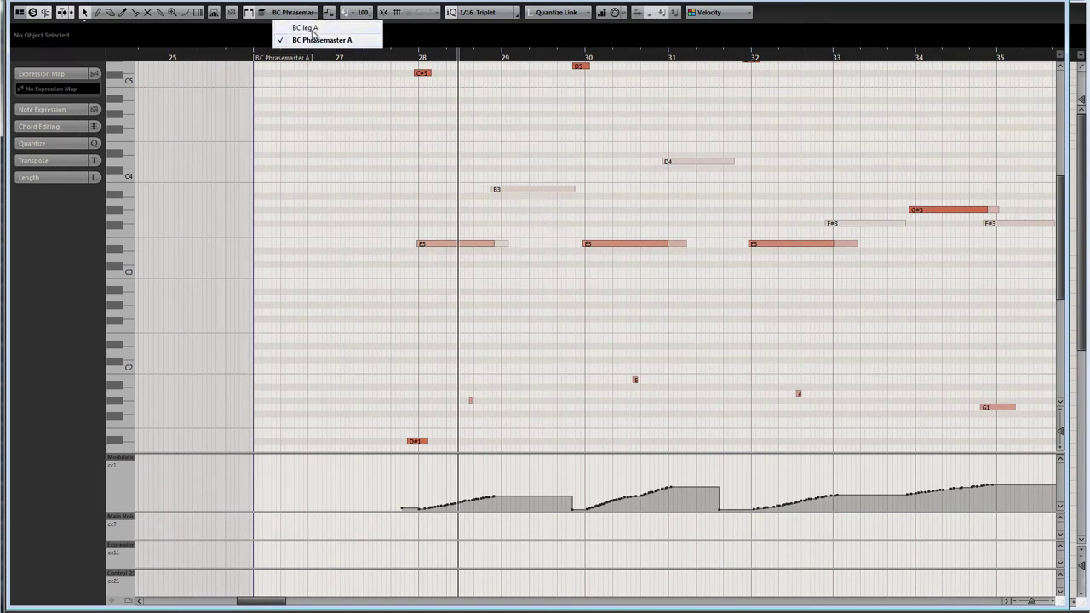
left_click(306, 29)
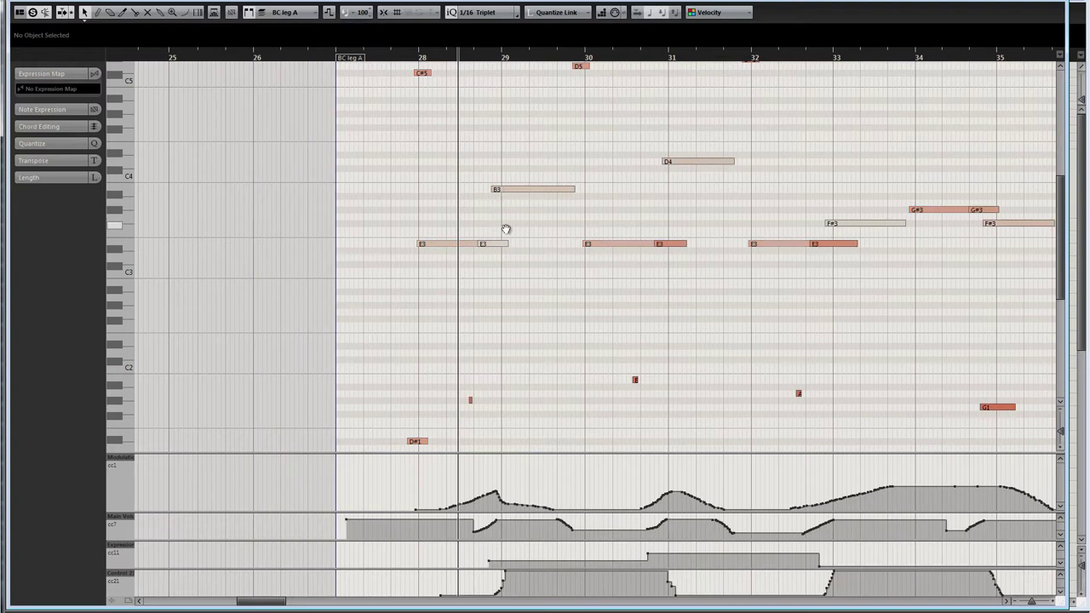
scroll(458, 271, "up", 1)
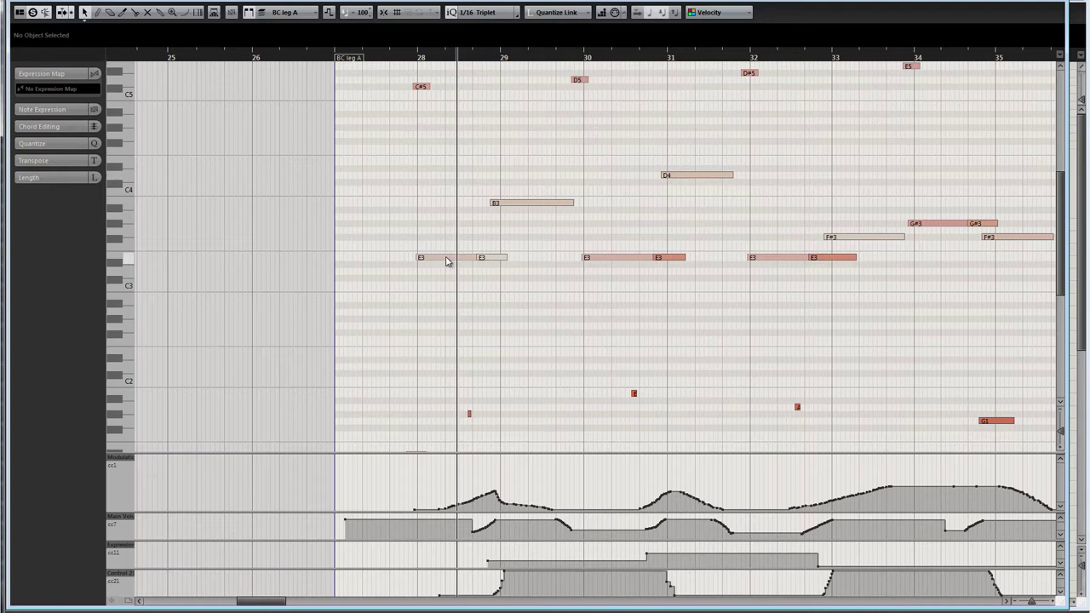
key("ctrl+z")
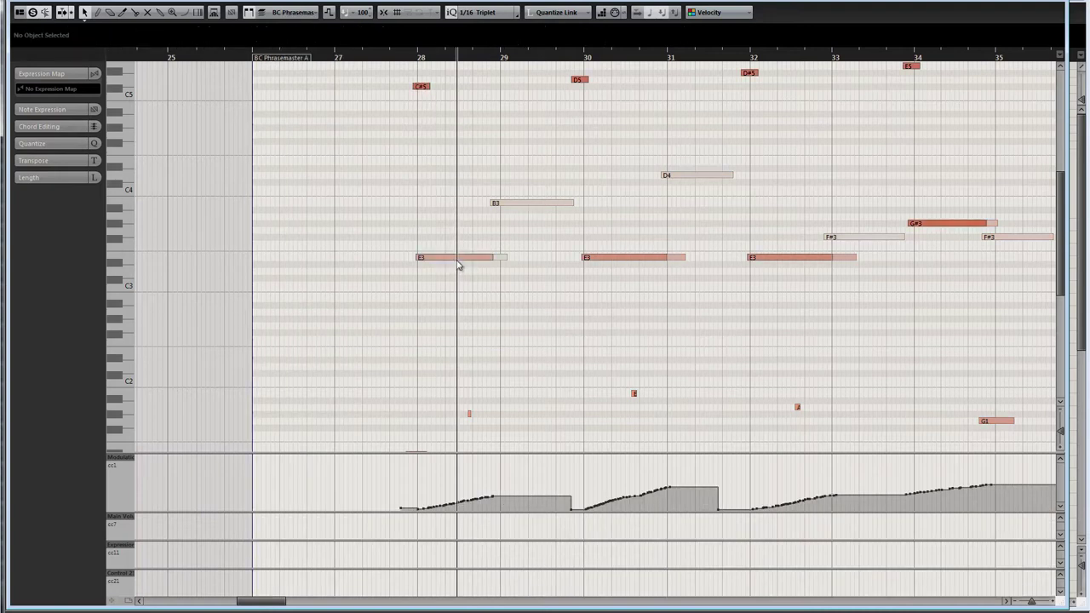
left_click(457, 258)
key("ctrl+shift+z")
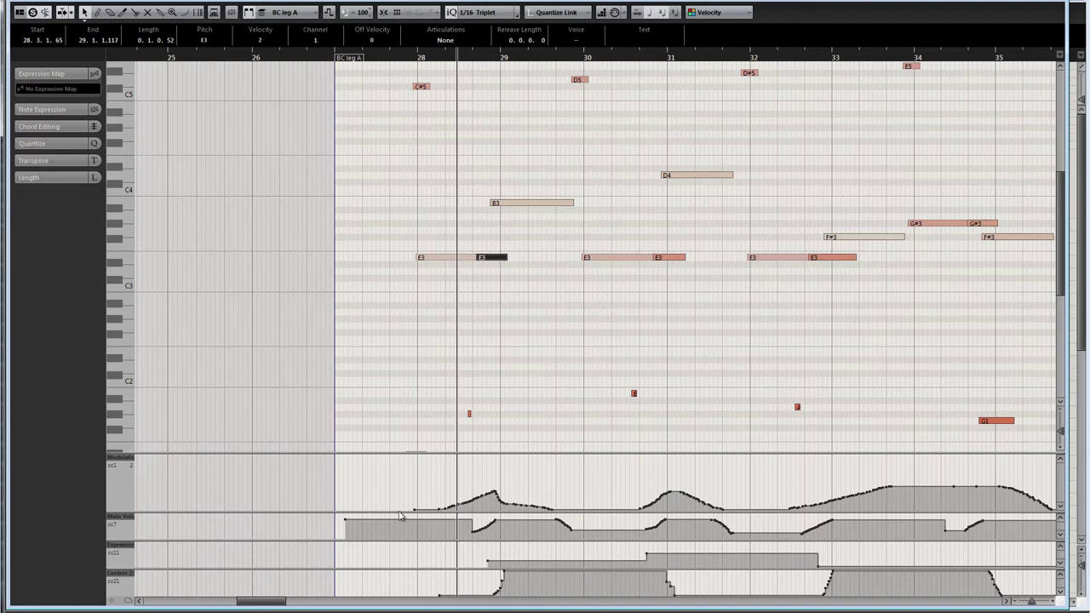
- Enlarge the Main Volume lane and inspect the transition from E3 to B3 with the playhead just before bar 29
left_click_drag(408, 509, 425, 460)
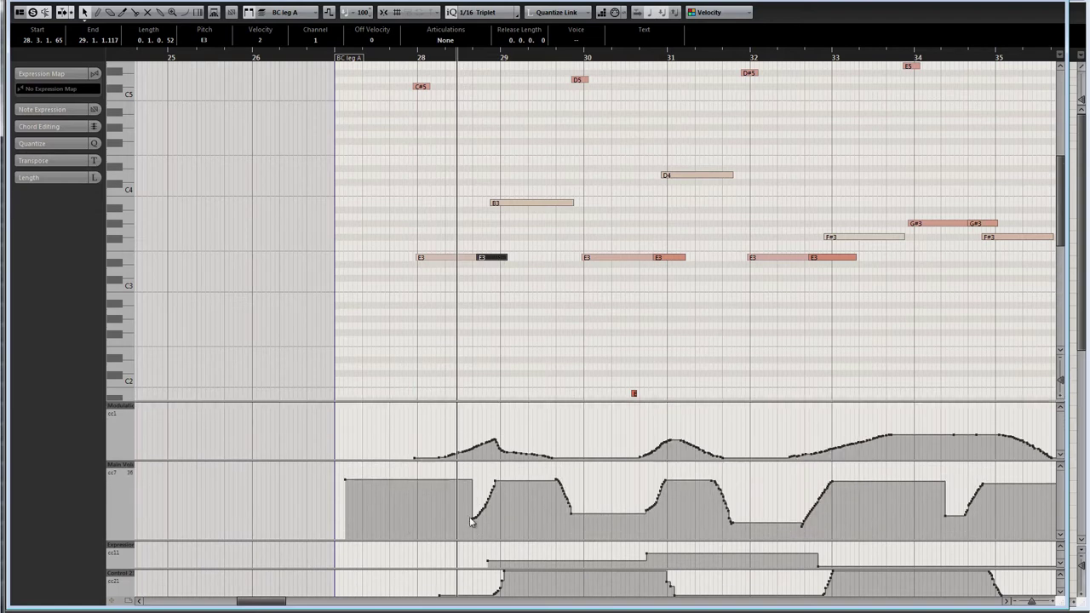
left_click_drag(473, 57, 500, 58)
left_click(517, 204)
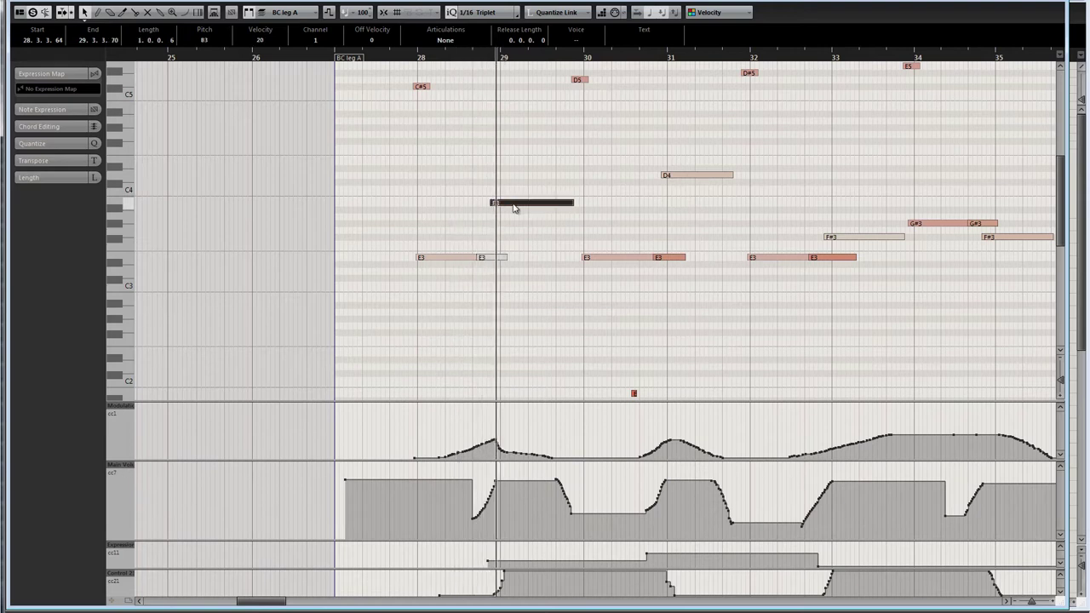
left_click(494, 258)
left_click(508, 213)
left_click(514, 227)
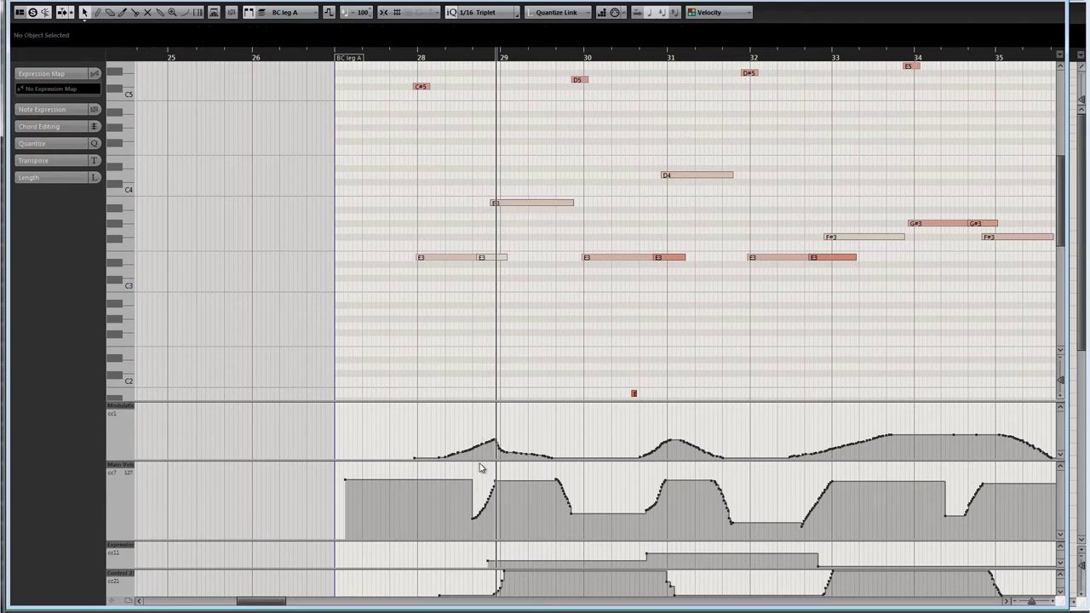
- View the CC21 curve, restore the Main Volume and CC21 lanes to small heights, and shrink the Modulation lane
left_click_drag(482, 460, 477, 506)
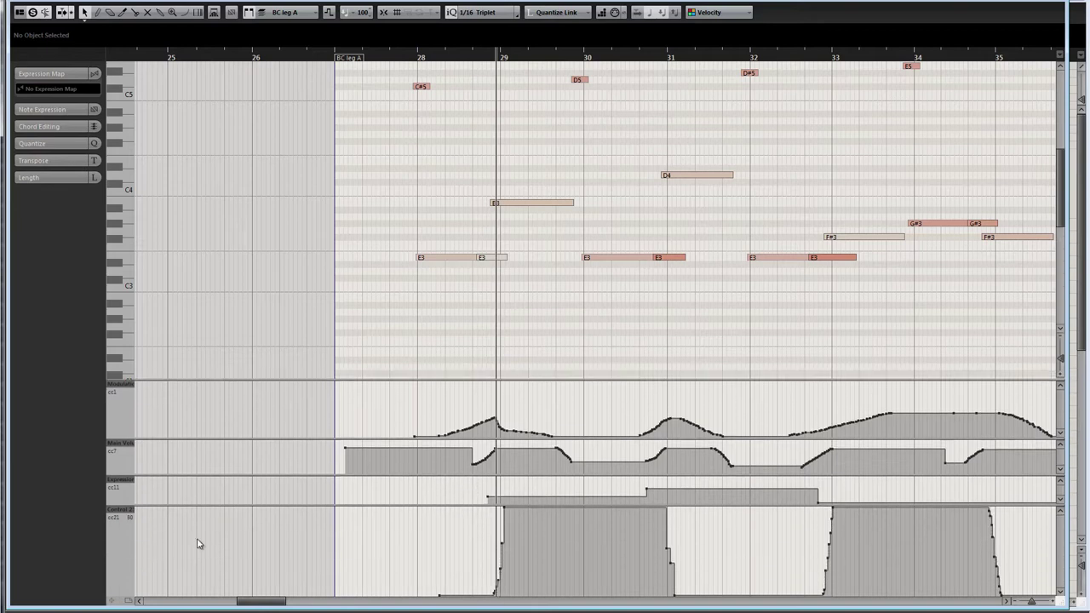
left_click_drag(465, 509, 466, 581)
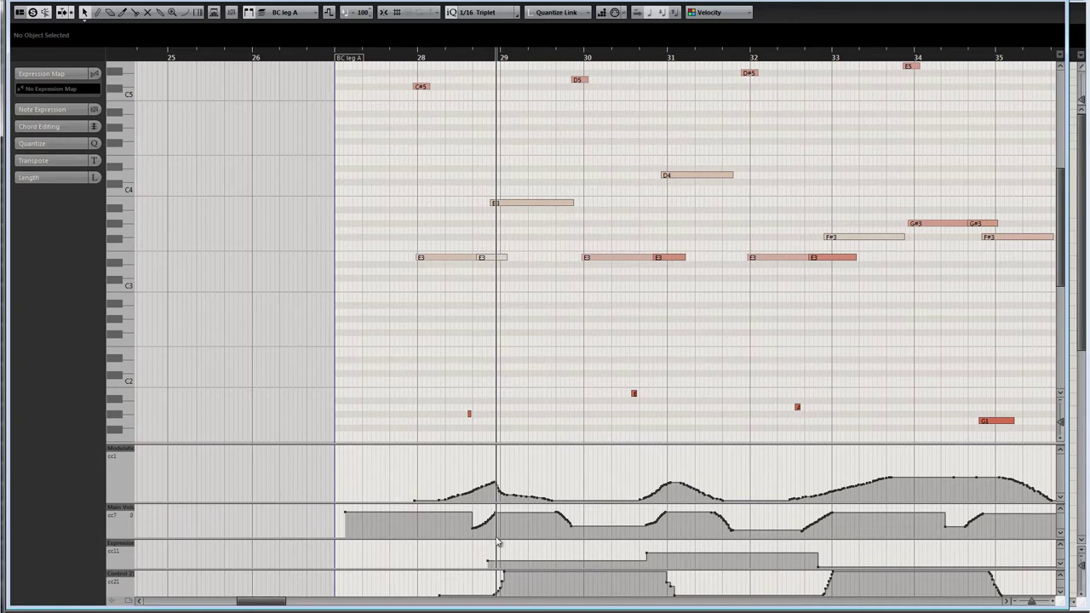
left_click_drag(488, 443, 485, 474)
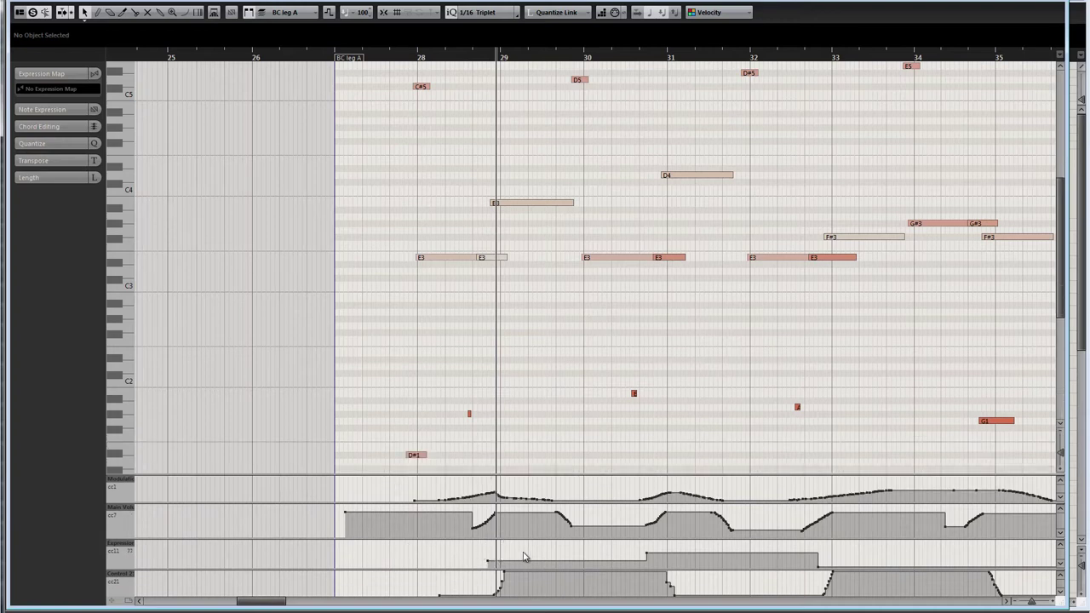
- Examine the CC11 Expression steps of the BC leg A part between bars 29 and 33
left_click_drag(460, 557, 749, 572)
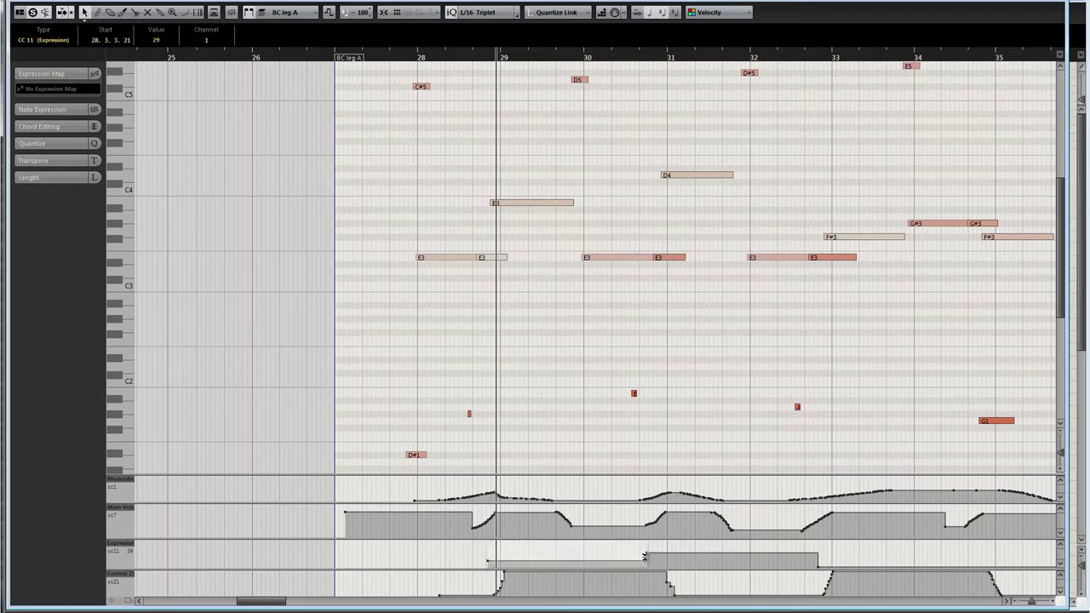
left_click_drag(469, 545, 861, 578)
left_click(849, 555)
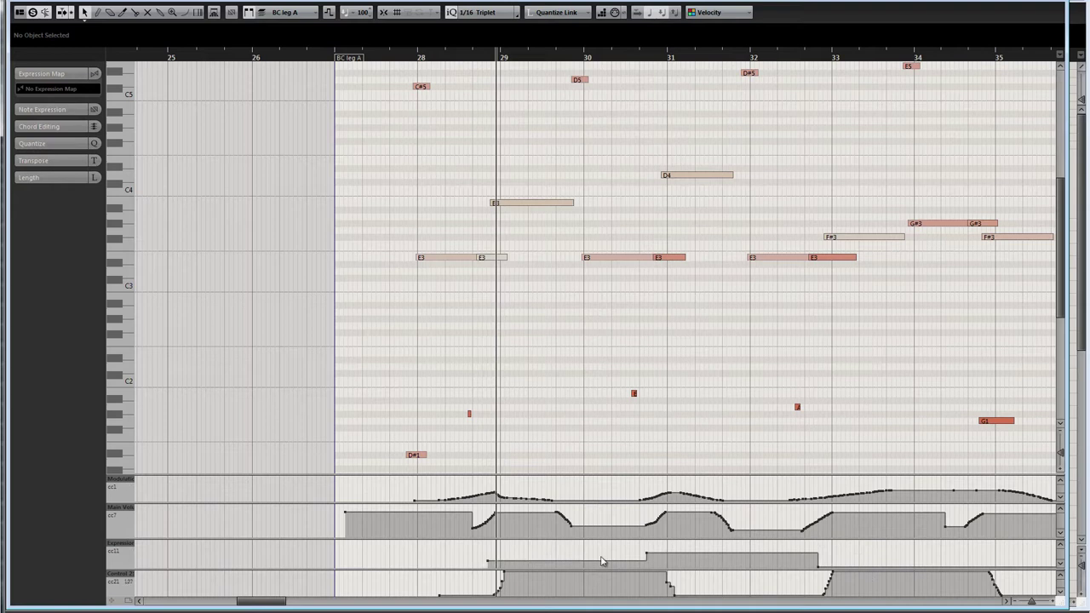
left_click_drag(483, 550, 830, 558)
left_click(837, 556)
- Play the BC leg A passage from just before bar 28 to hear its legato transition
left_click(414, 60)
scroll(562, 264, "down", 1)
scroll(560, 268, "up", 1)
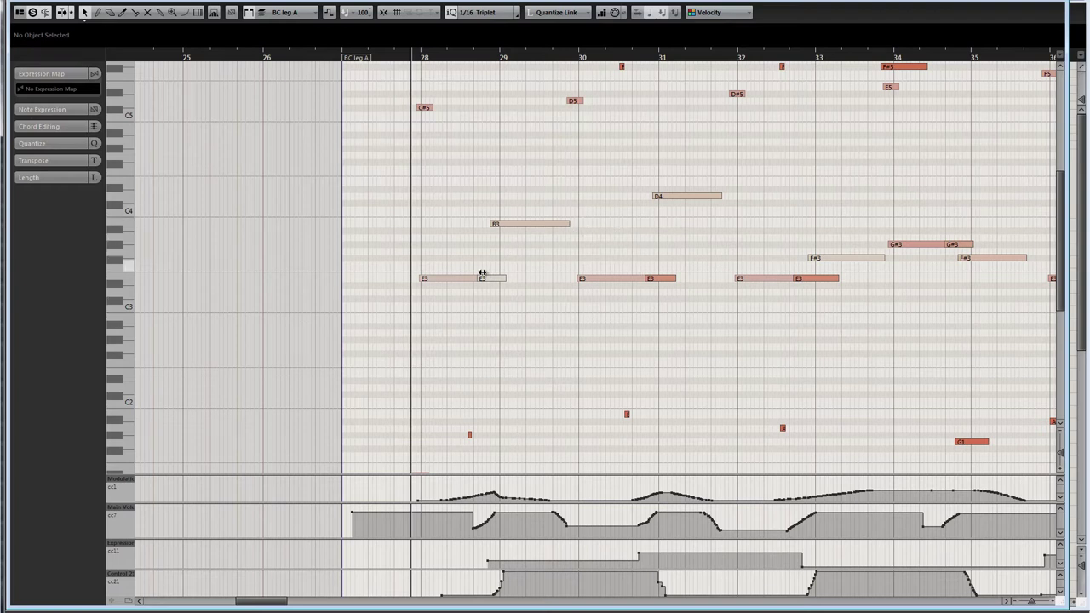
left_click_drag(565, 306, 557, 297)
key("space")
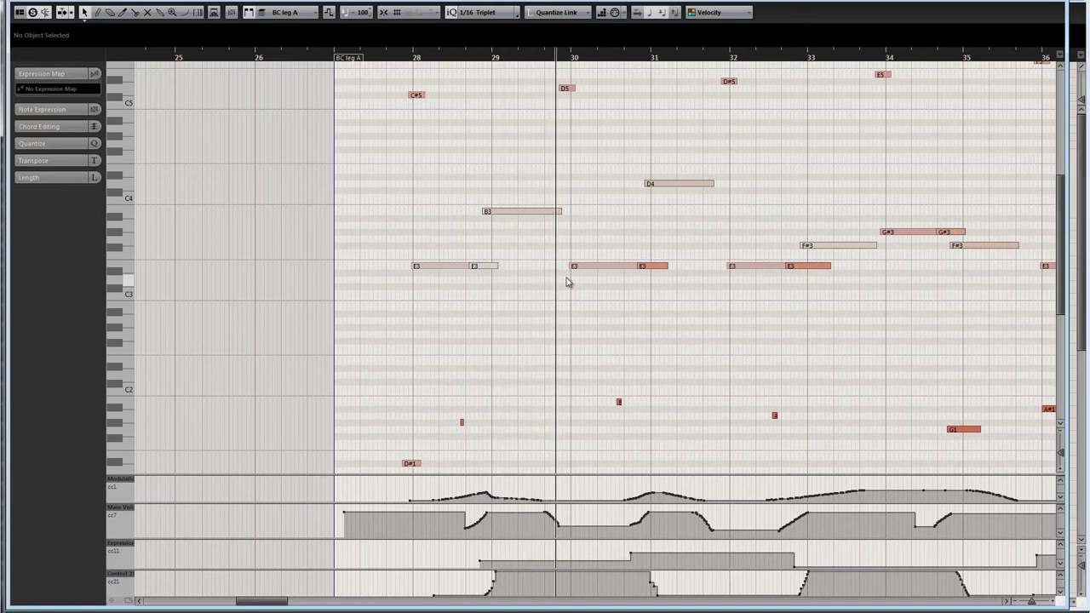
- Play the legato part from the middle of bar 28 and follow its notes and controllers through bar 35
left_click(471, 59)
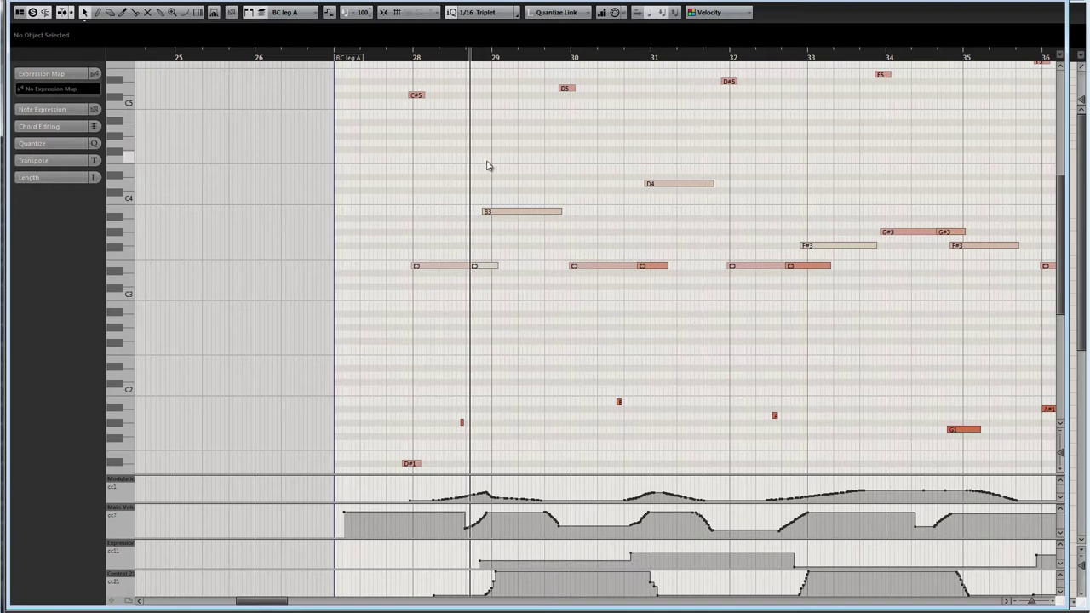
left_click(457, 61)
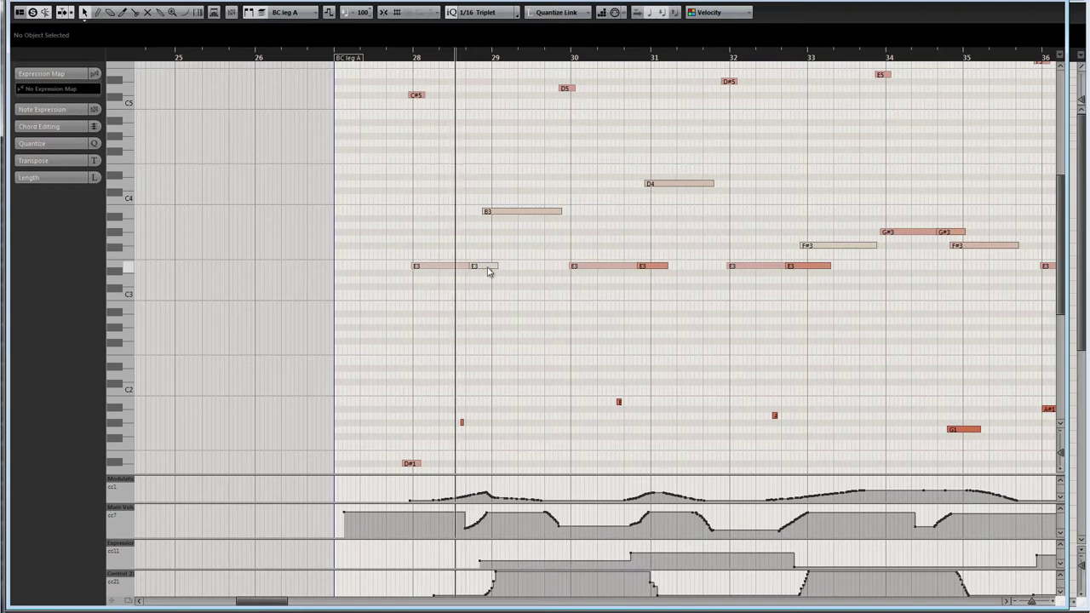
key("space")
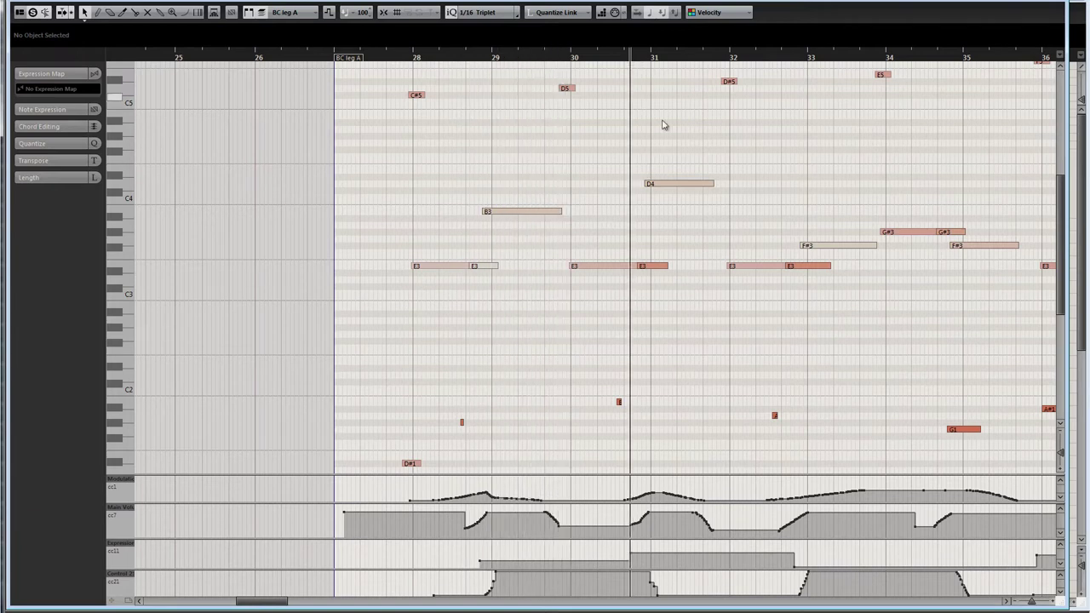
left_click_drag(751, 312, 596, 313)
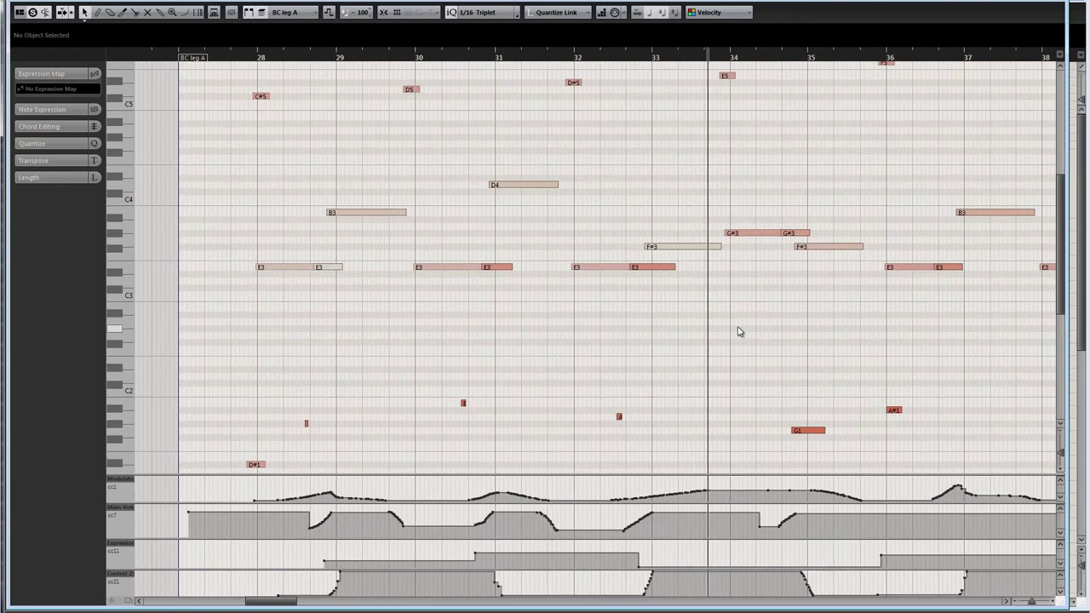
left_click_drag(803, 324, 719, 337)
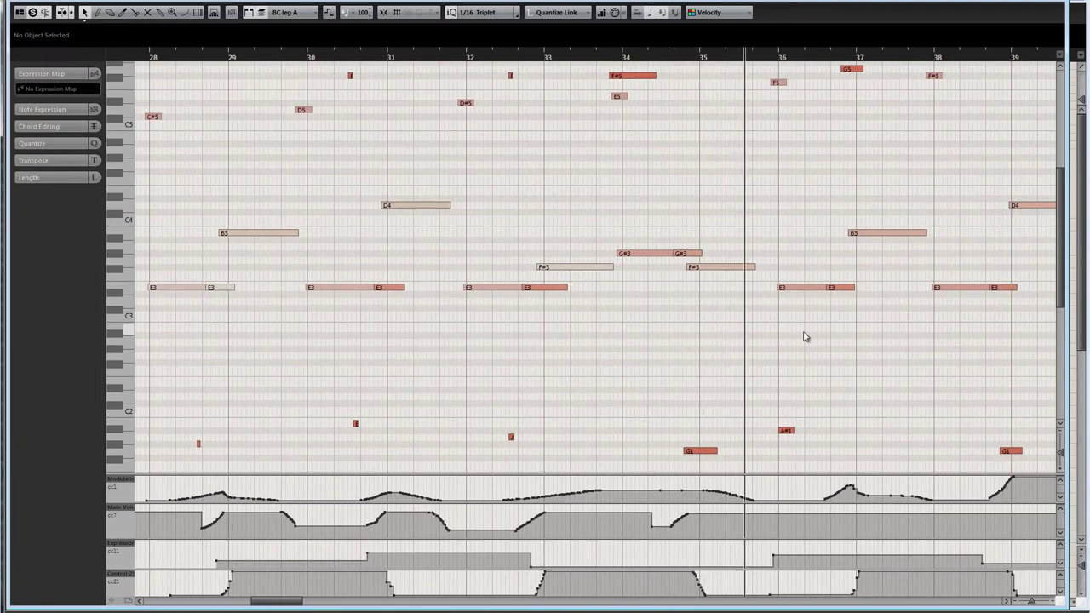
left_click_drag(584, 361, 697, 335)
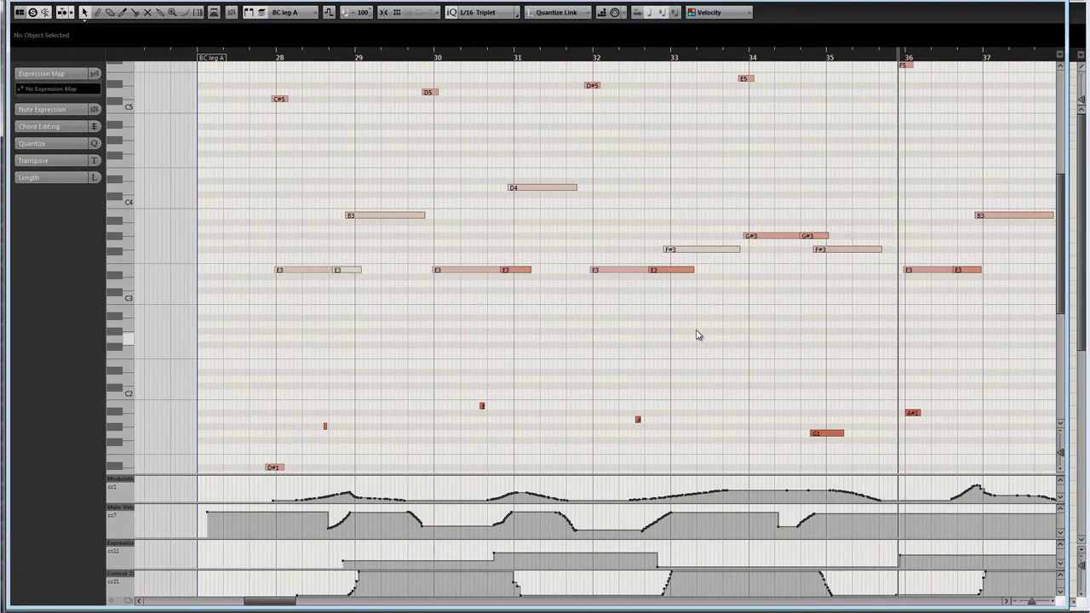
- Stop the playback and play the passage again from between bars 27 and 28
key("space")
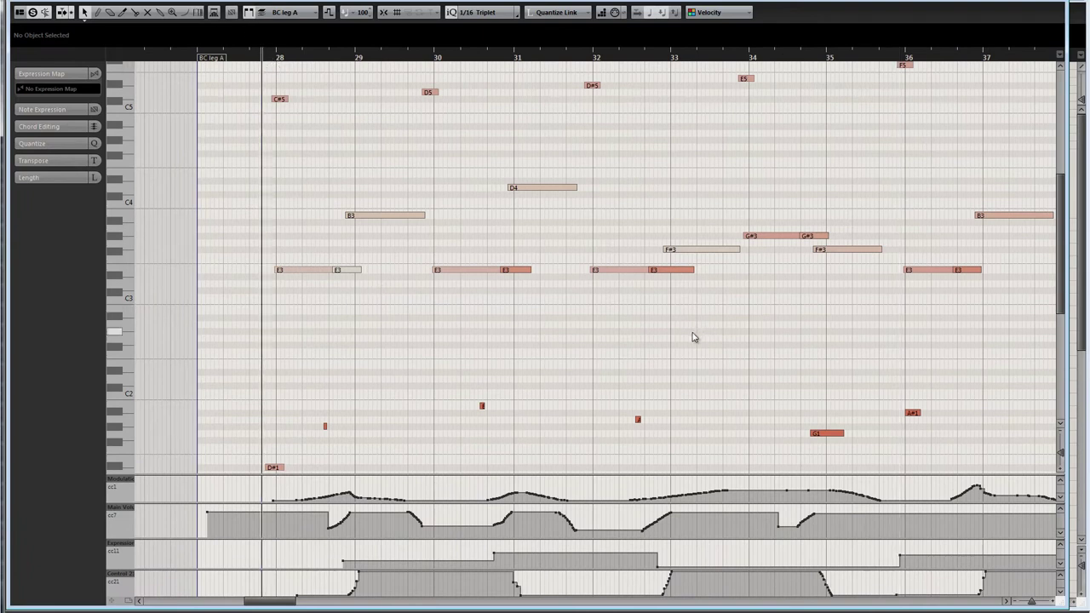
left_click(248, 58)
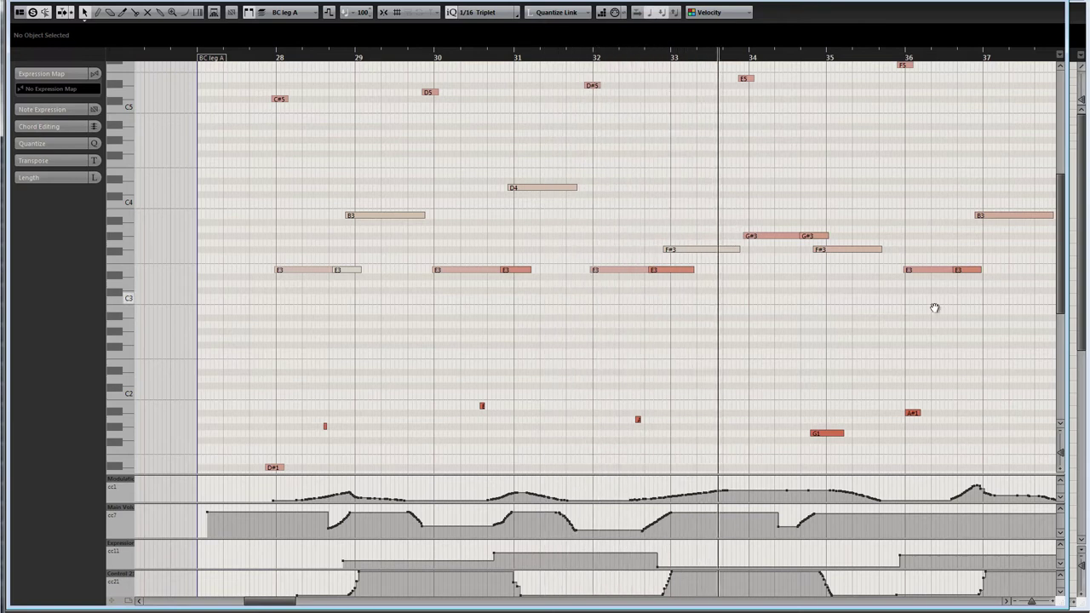
- Follow the BC leg A notes, keyswitches and controller curves from bar 33 to bar 43 during playback
left_click_drag(931, 309, 545, 306)
left_click_drag(753, 318, 679, 320)
left_click_drag(774, 353, 745, 337)
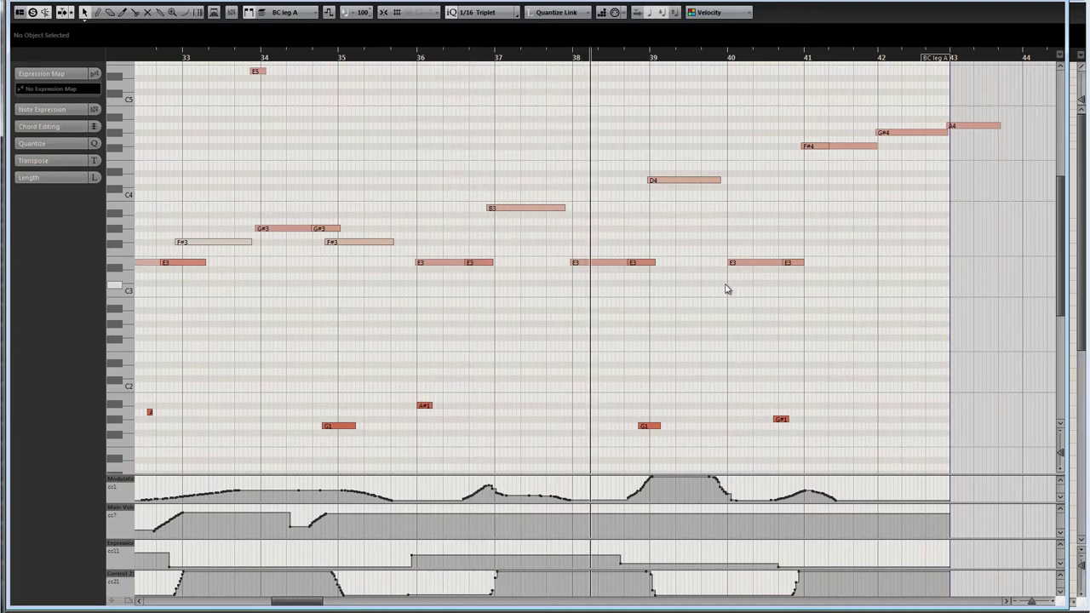
left_click_drag(724, 287, 628, 292)
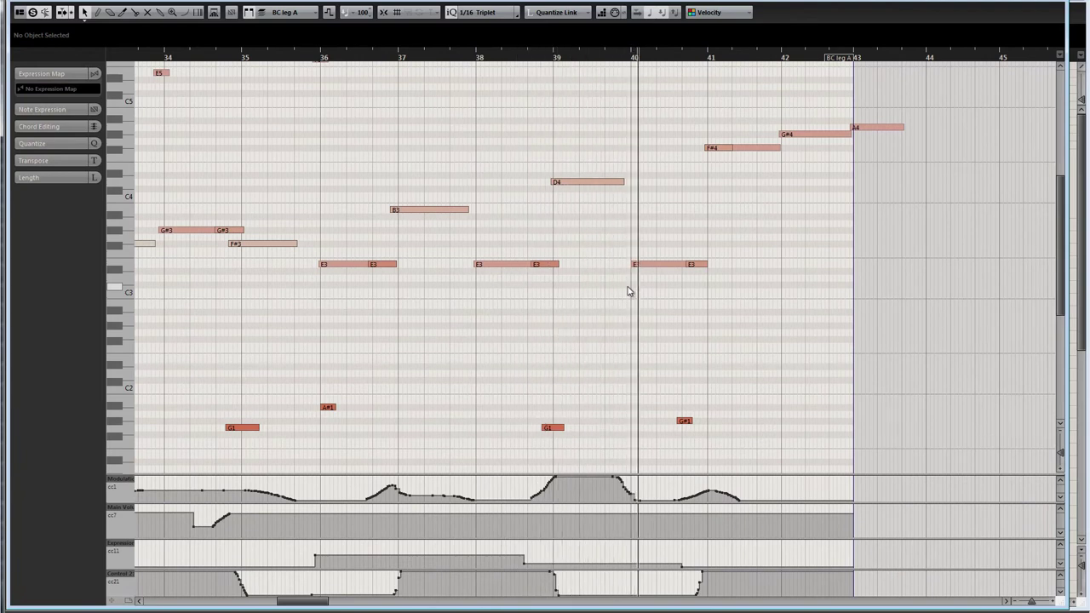
left_click_drag(779, 287, 674, 278)
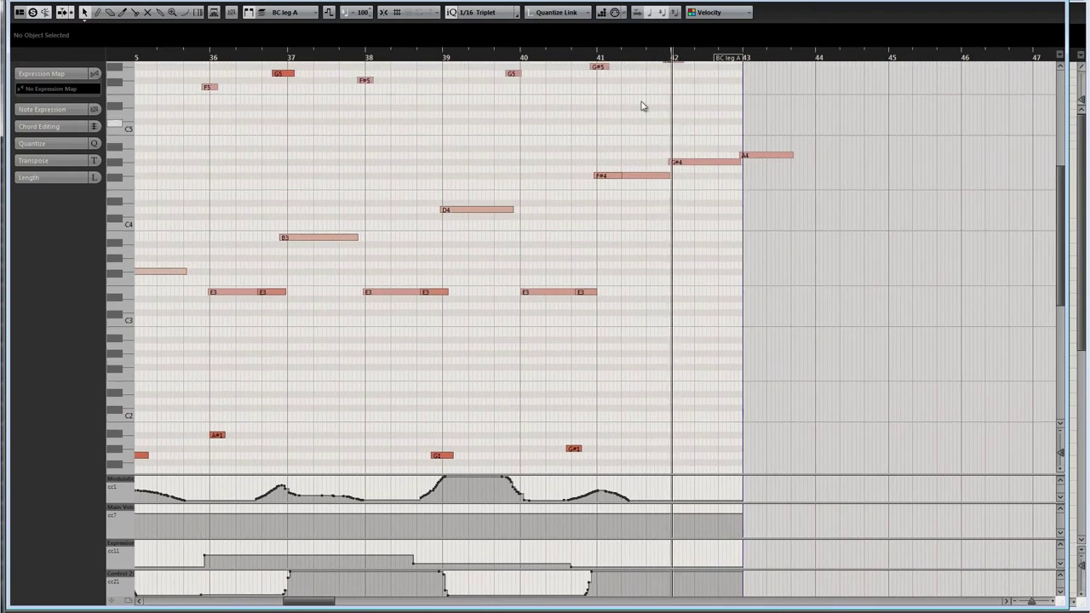
- Switch the editor to the BC Phrasemaster A part and play its rising notes from bar 41
left_click(288, 12)
left_click(295, 41)
left_click_drag(771, 280, 723, 319)
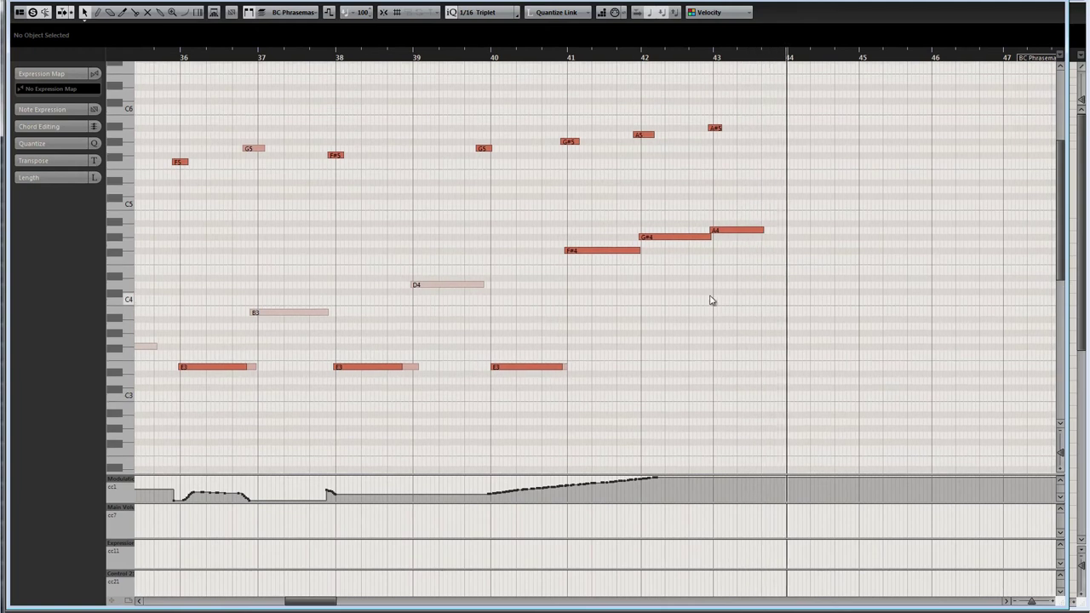
left_click(575, 66)
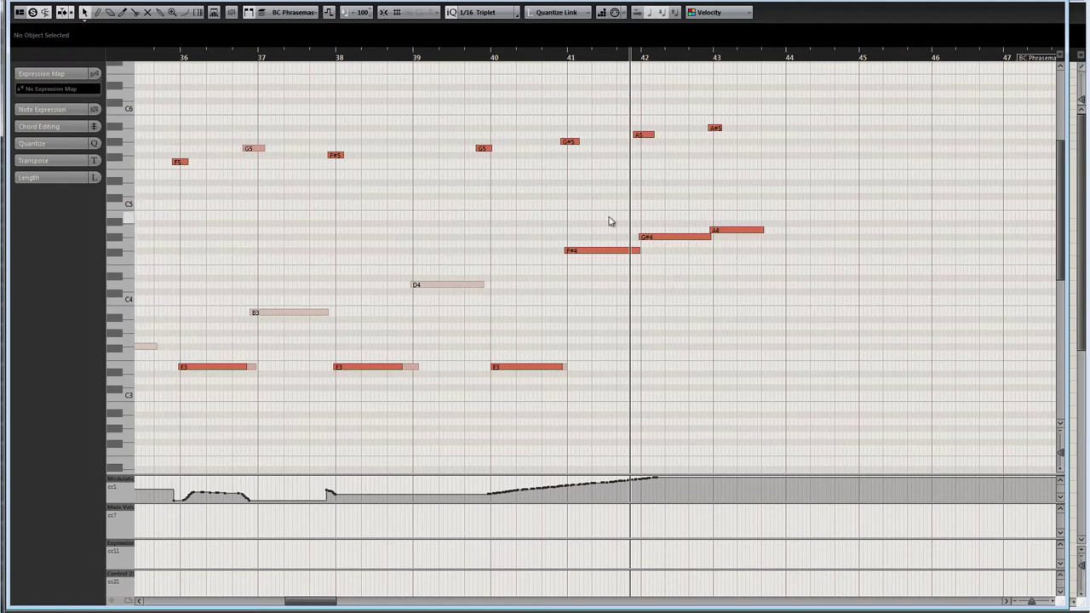
- Play BC Phrasemaster A from just before bar 41 and review its notes and modulation curve back to bar 34
left_click_drag(601, 72, 554, 66)
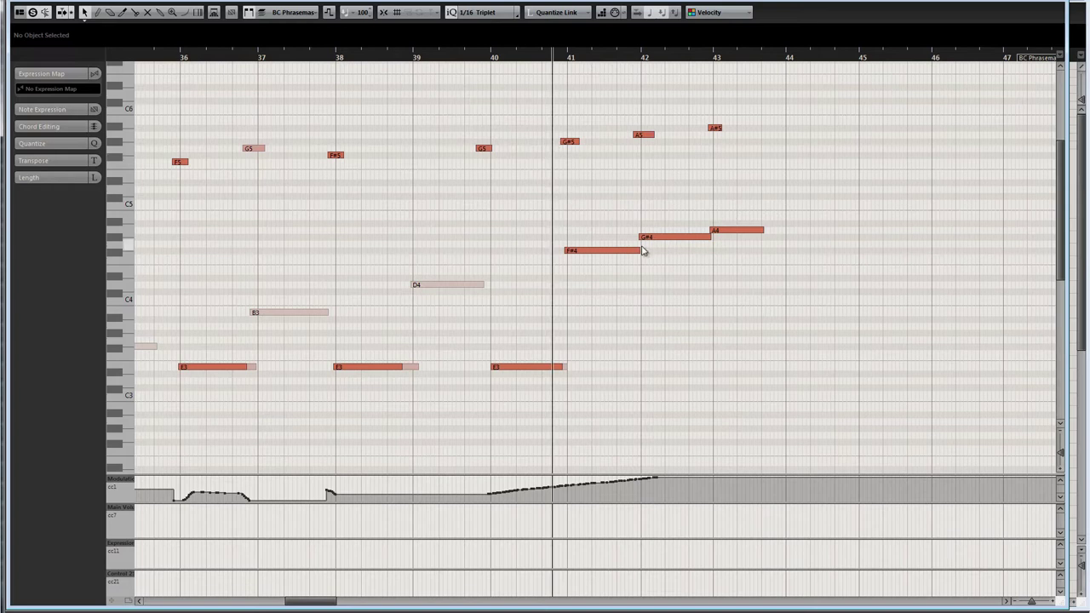
left_click_drag(665, 199, 673, 222)
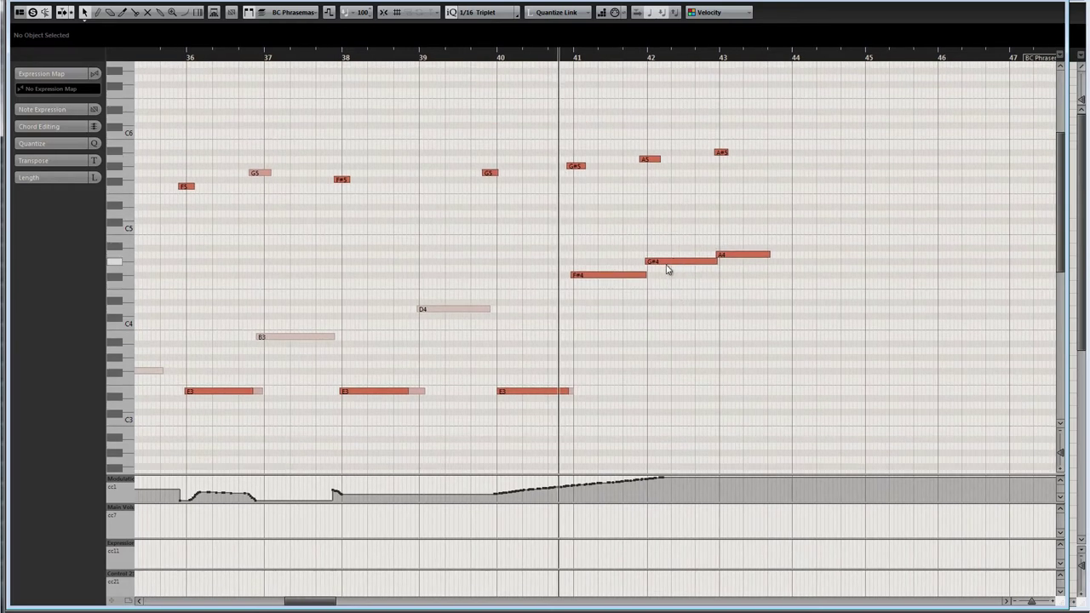
left_click(620, 65)
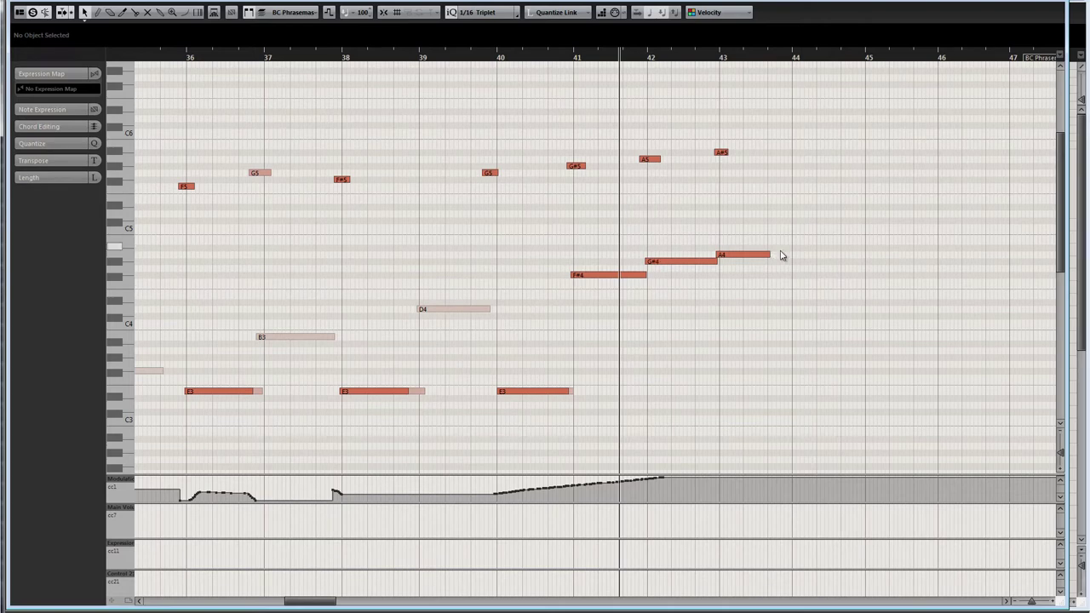
scroll(724, 256, "left", 3)
scroll(681, 273, "down", 2)
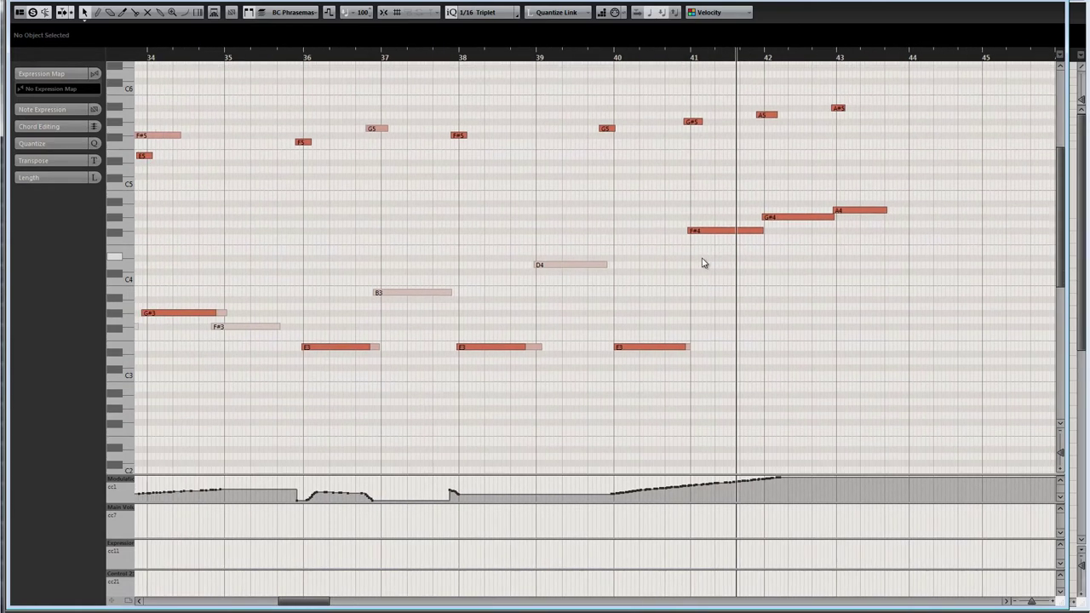
scroll(681, 277, "left", 3)
scroll(696, 273, "down", 1)
scroll(801, 242, "right", 3)
scroll(777, 247, "up", 1)
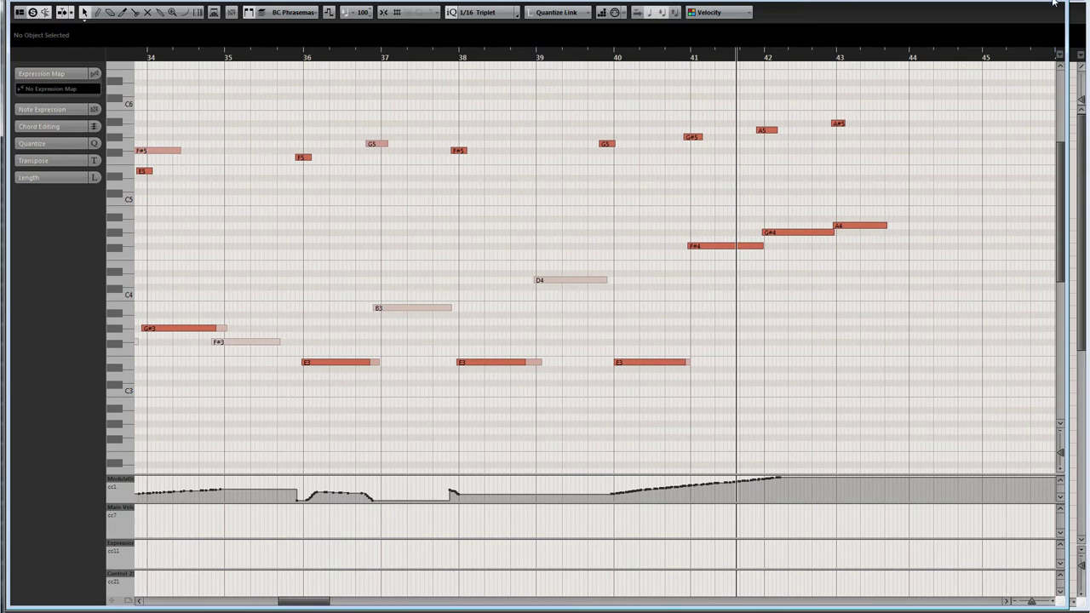
- Return to the project and open the MC Phrase part alongside the boy choir parts, making BC Phrasemaster A the active part
left_click(1054, 4)
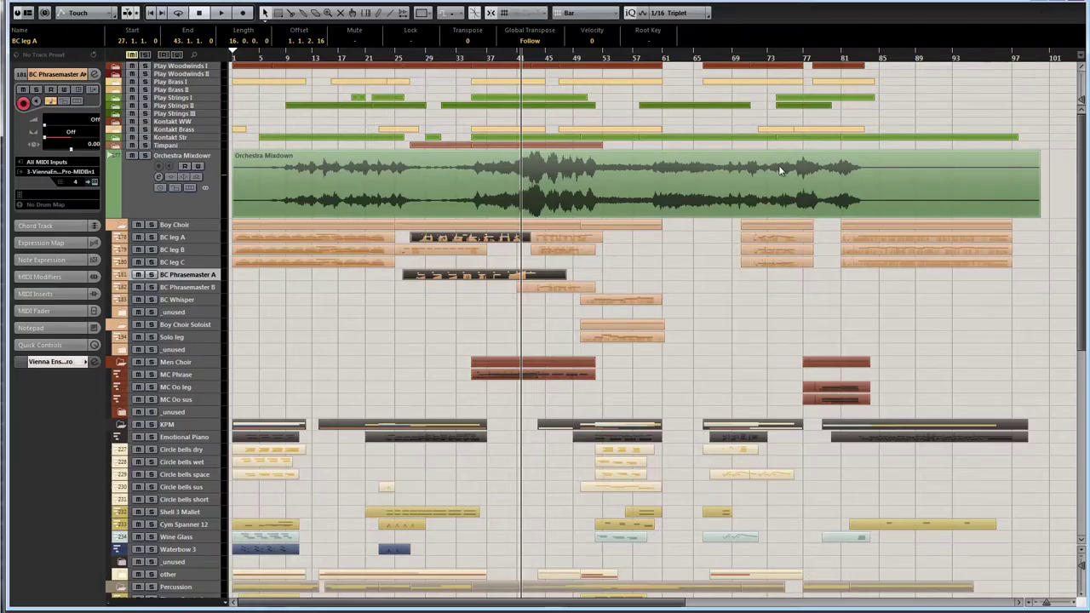
double_click(491, 375)
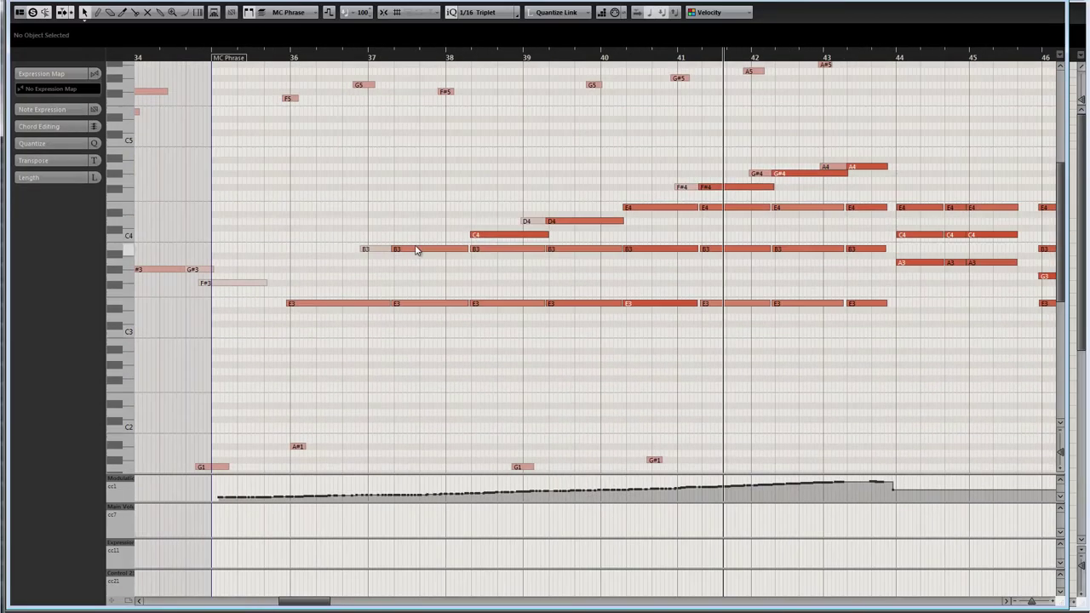
left_click(291, 13)
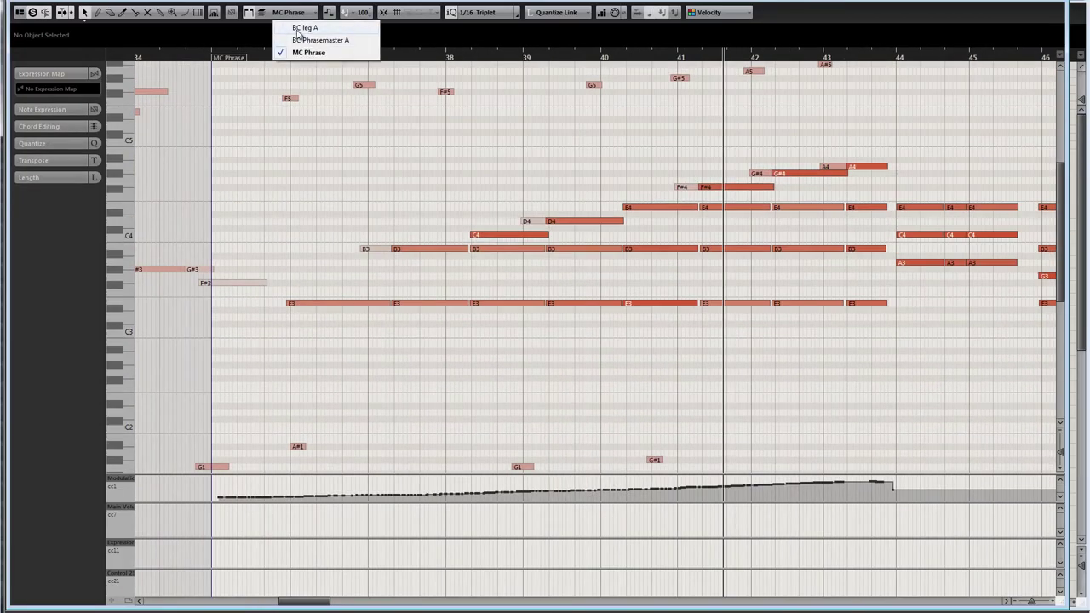
left_click(298, 42)
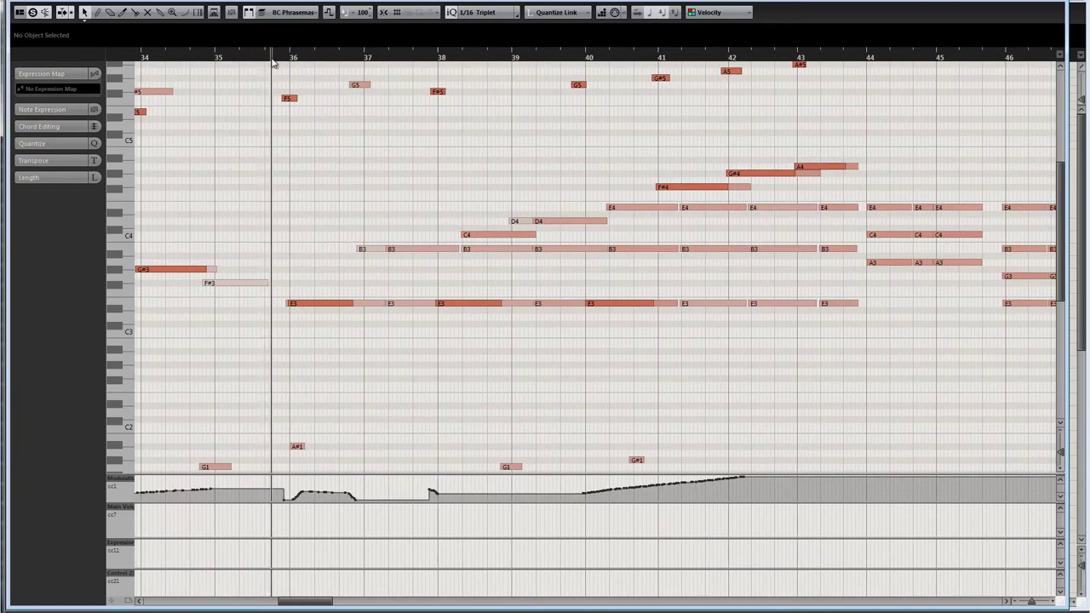
- Play the layered choir parts from just before bar 36 and follow their notes up to bar 44
key("space")
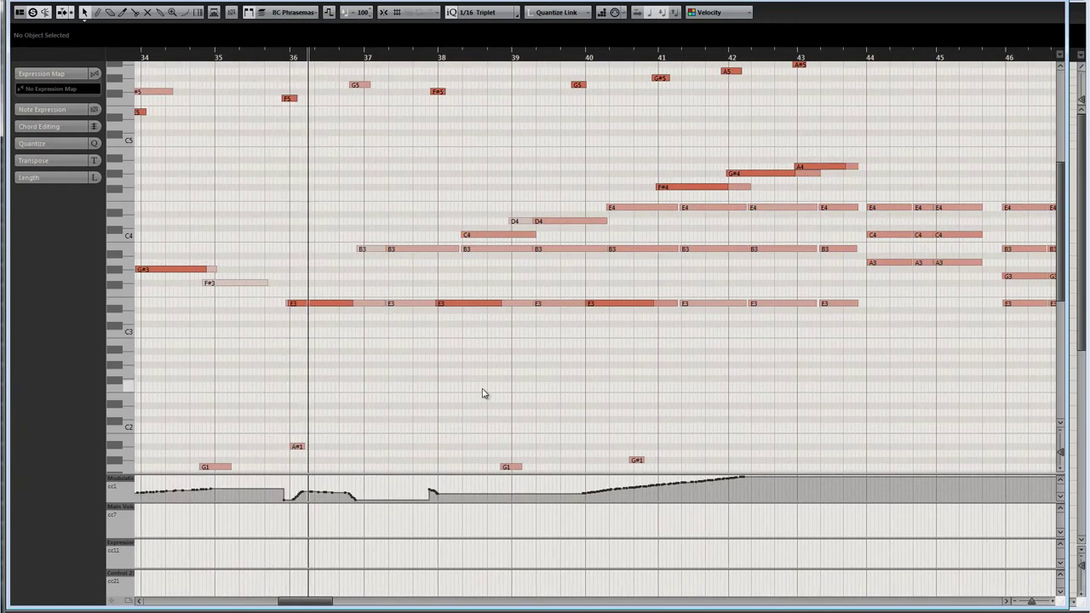
left_click_drag(508, 367, 505, 387)
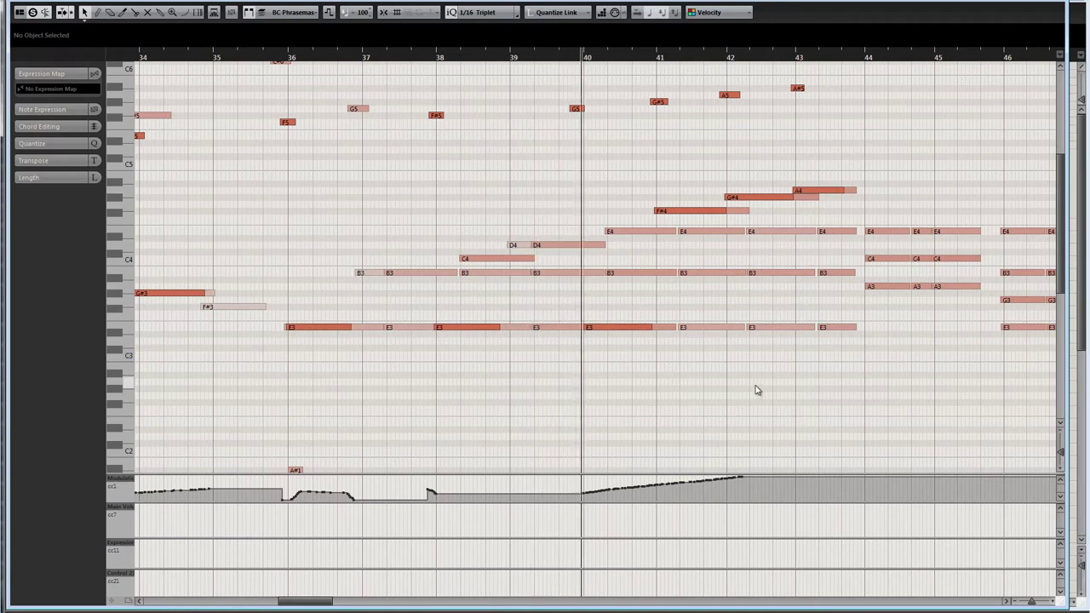
scroll(741, 401, "up", 2)
scroll(732, 413, "right", 1)
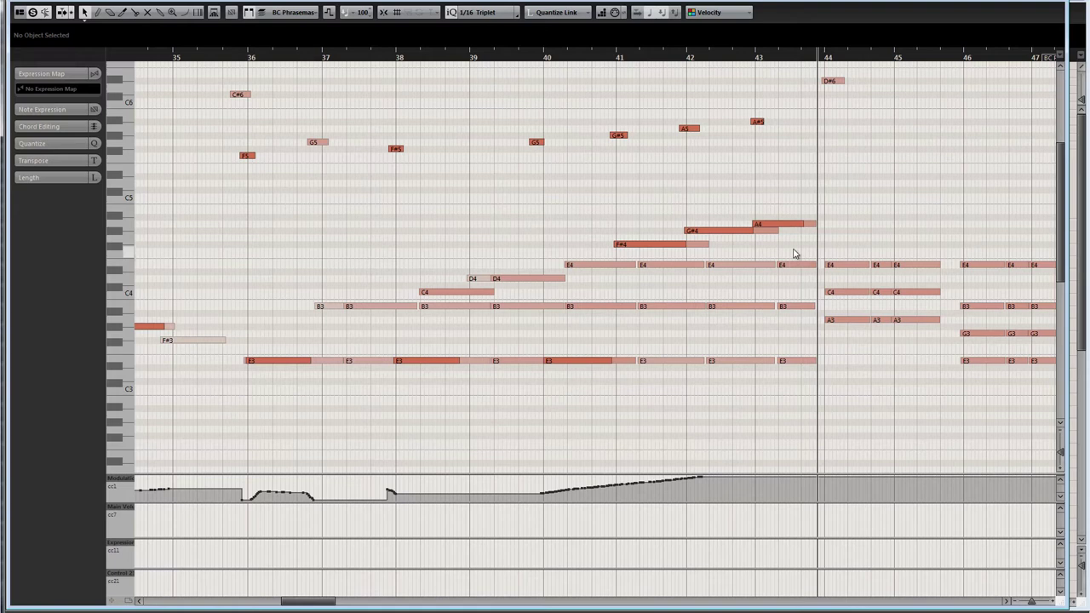
- Make MC Phrase the active part to examine its chords and modulation curve, and close the editor
left_click(308, 12)
left_click(310, 54)
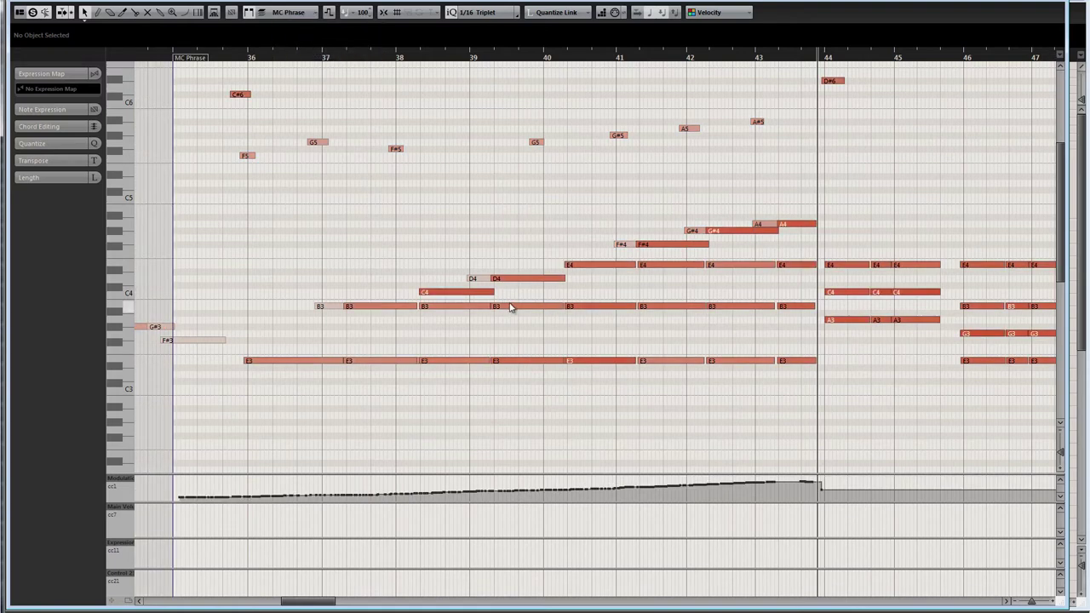
key("ctrl+e")
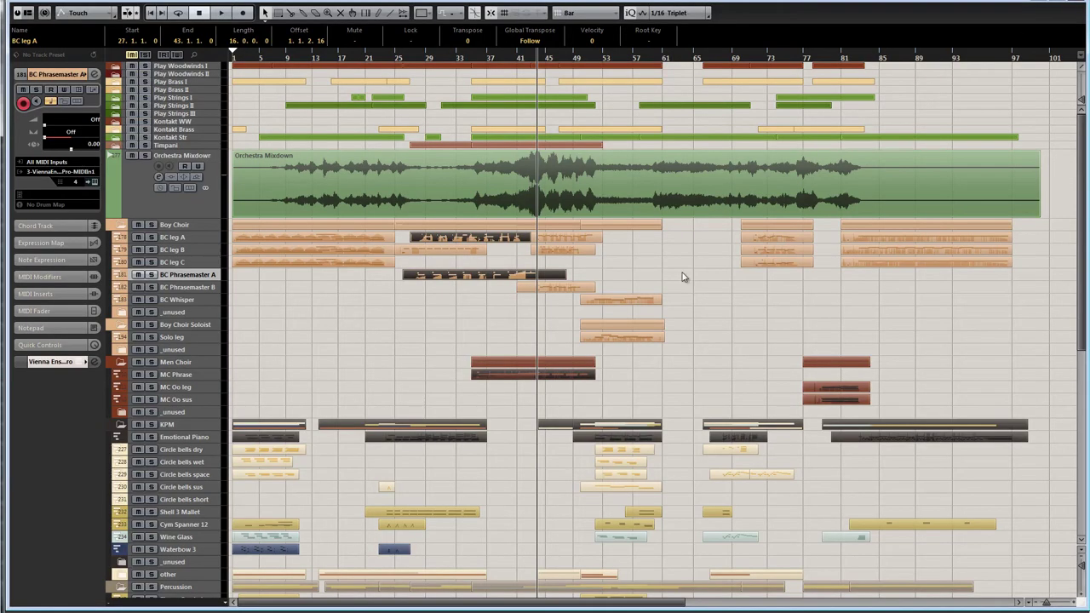
- Play the full arrangement from about bar 36 to about bar 52 while following the track list
left_click(481, 61)
scroll(697, 362, "down", 3)
scroll(708, 302, "down", 1)
scroll(712, 227, "up", 4)
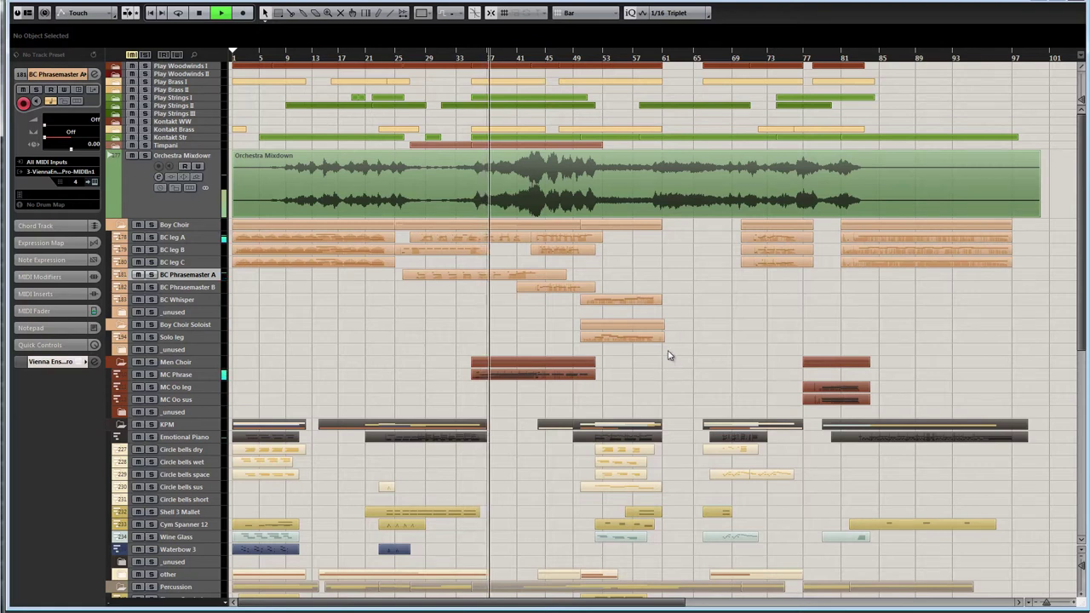
scroll(700, 315, "down", 1)
scroll(700, 315, "down", 4)
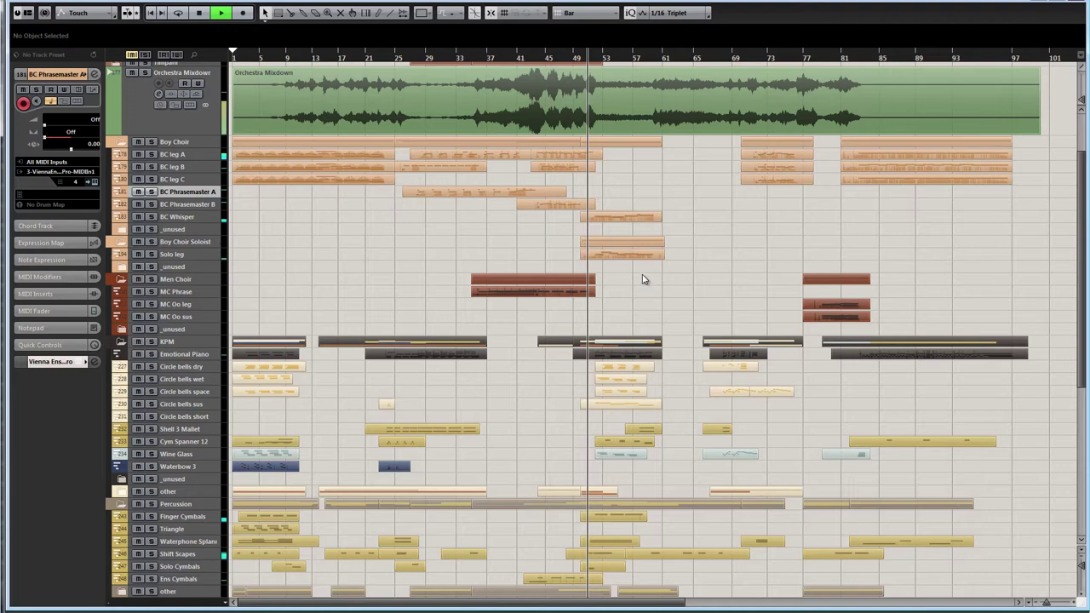
key("space")
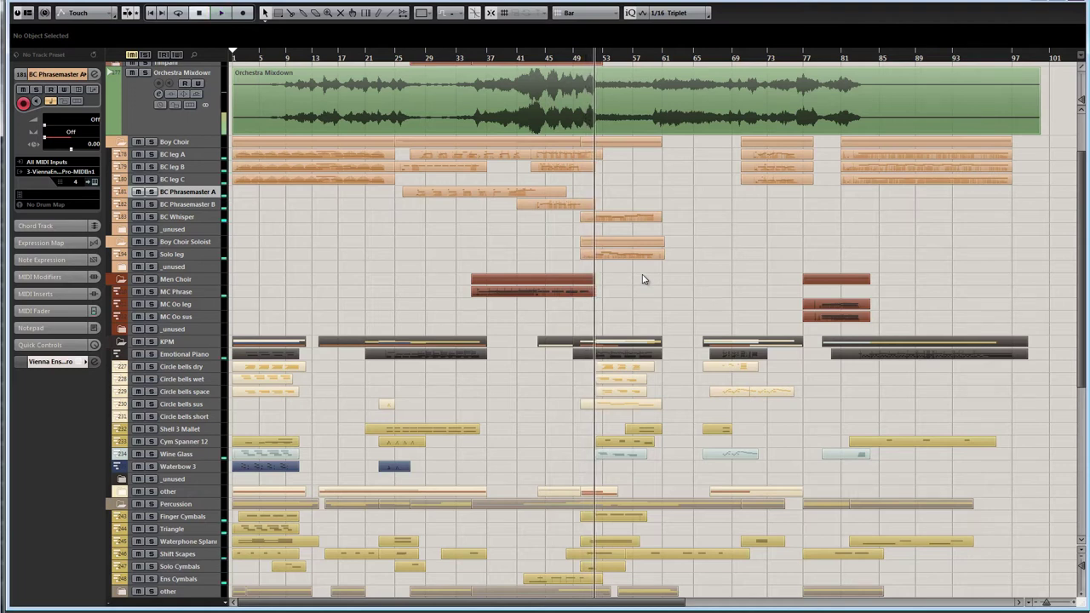
- Open the BC Phrasemaster B and BC leg B parts together in the editor and place the playback position just before bar 44
left_click(558, 205)
left_click(208, 206)
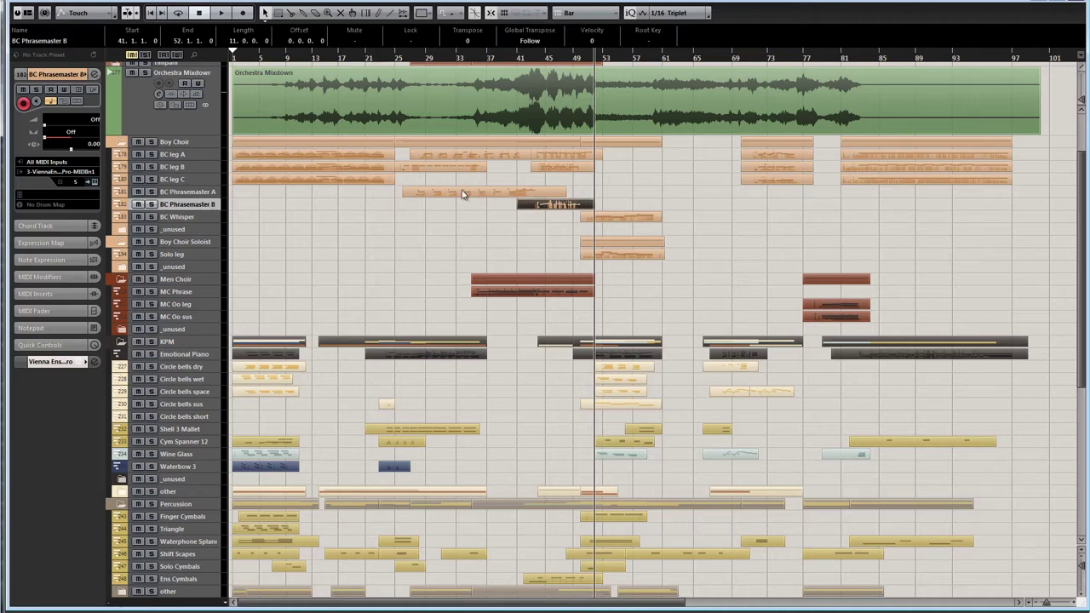
left_click(580, 189)
left_click(576, 207)
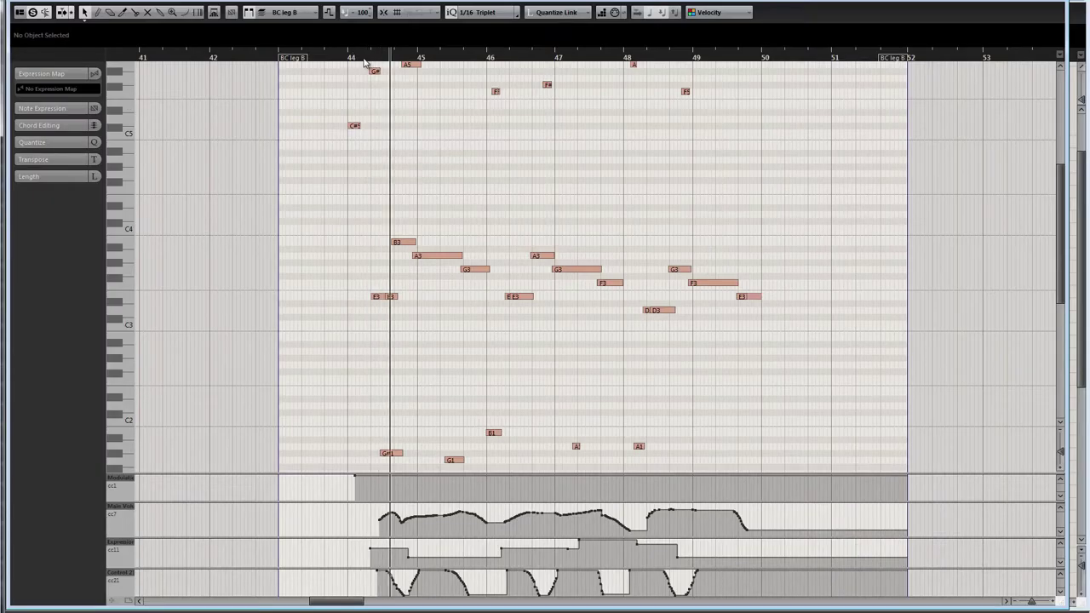
left_click(363, 60)
left_click_drag(430, 199, 469, 162)
left_click_drag(394, 61, 449, 195)
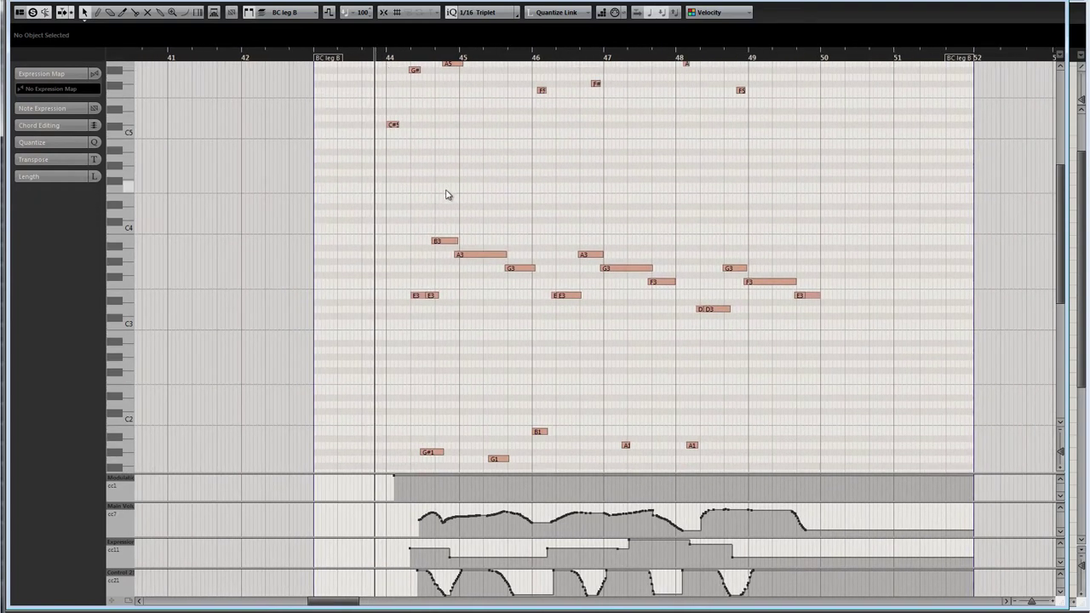
- Switch to the BC Phrasemaster B part and play its phrase from just before bar 44
left_click(299, 15)
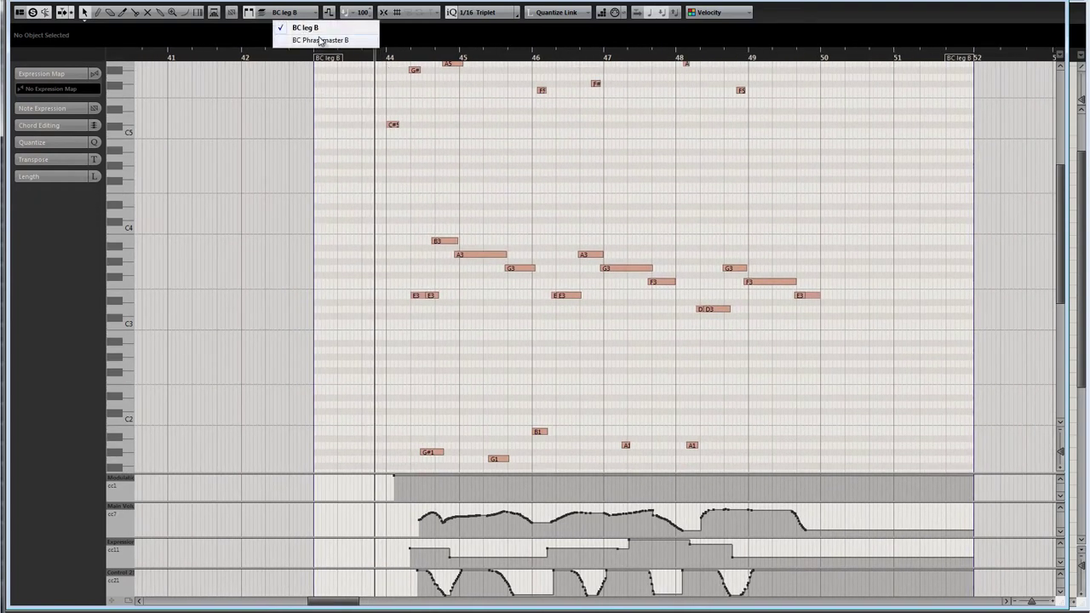
left_click(332, 41)
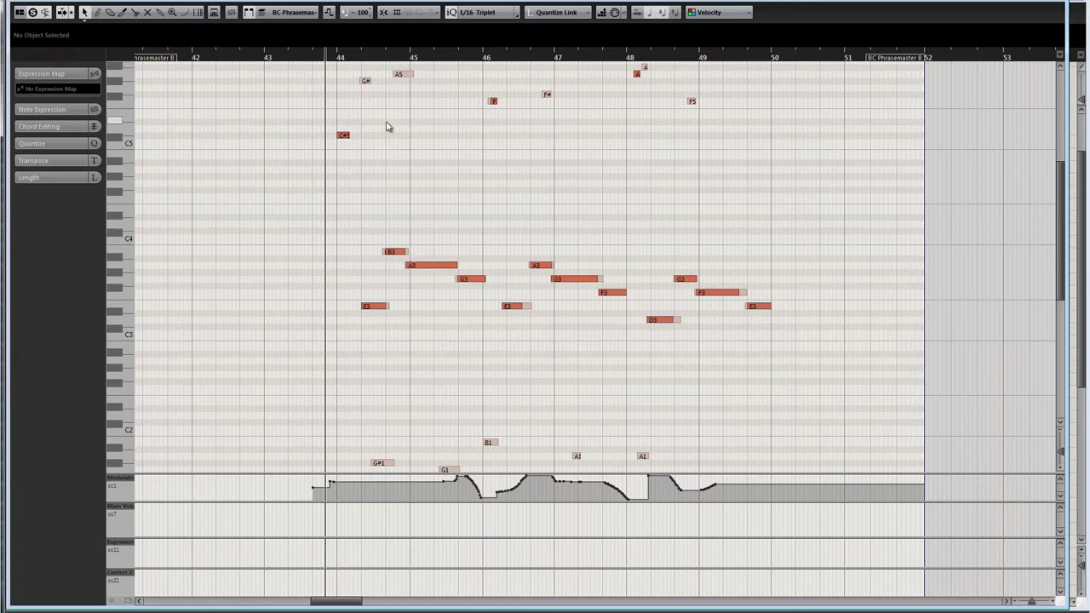
left_click_drag(329, 65, 323, 66)
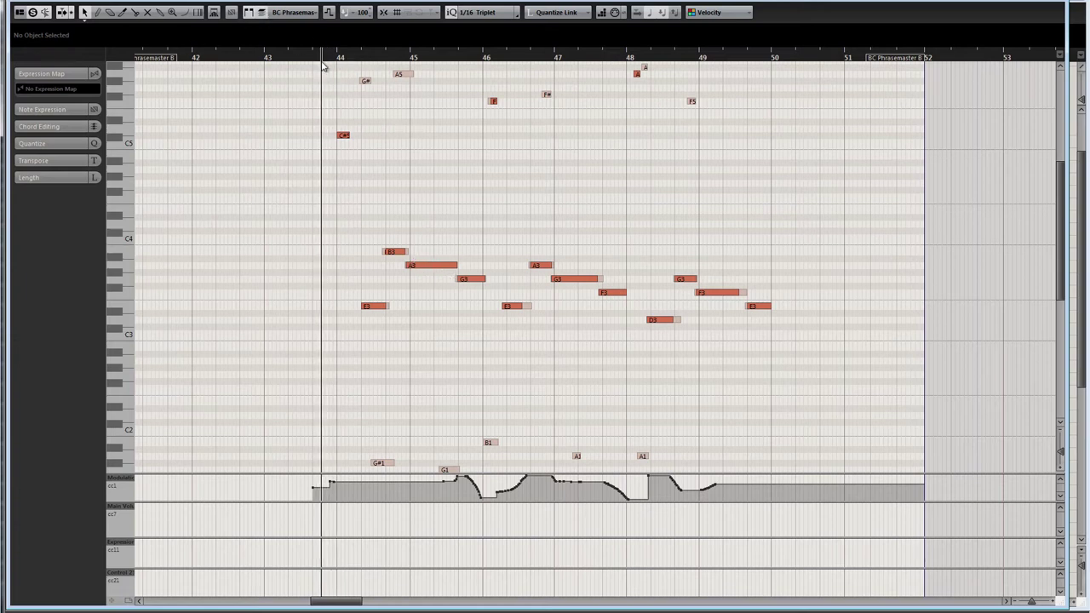
left_click_drag(478, 174, 401, 246)
key("space")
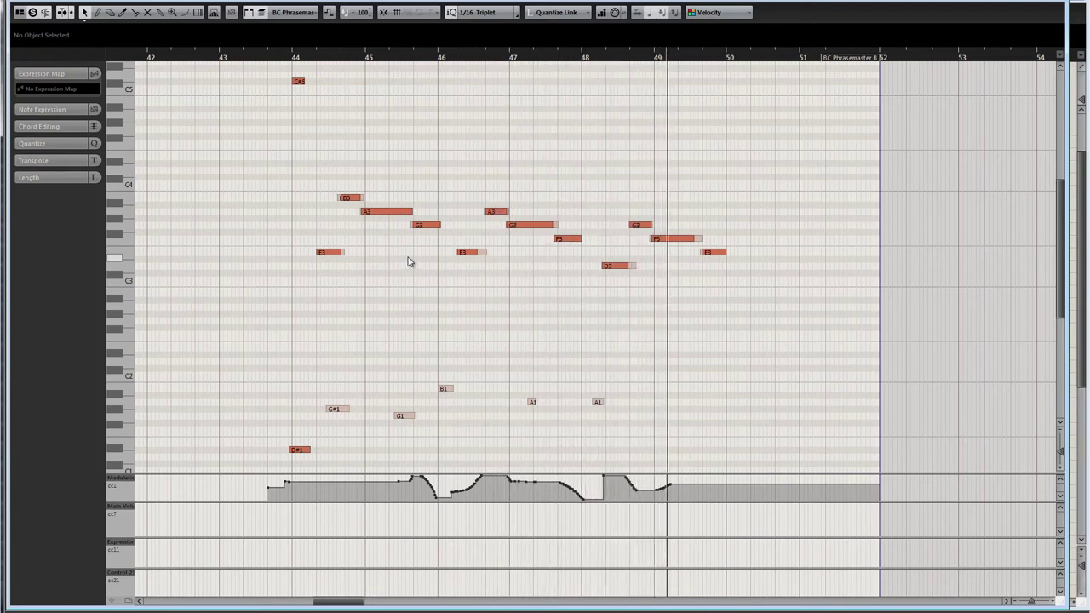
- Switch to the BC leg B part, play it from just before bar 44, and return to the project
left_click(293, 12)
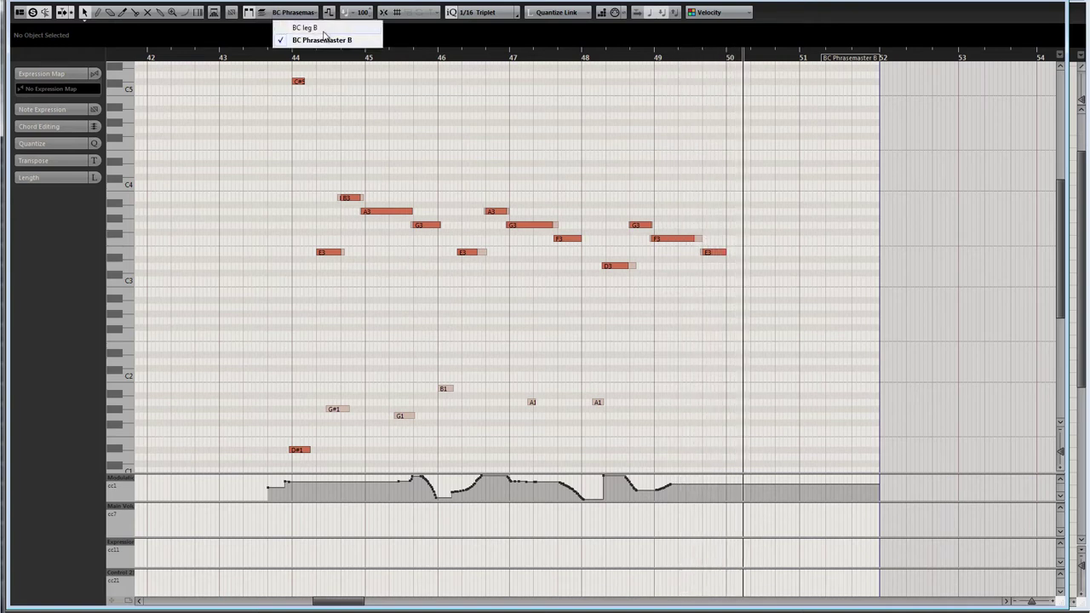
left_click(294, 24)
left_click(293, 58)
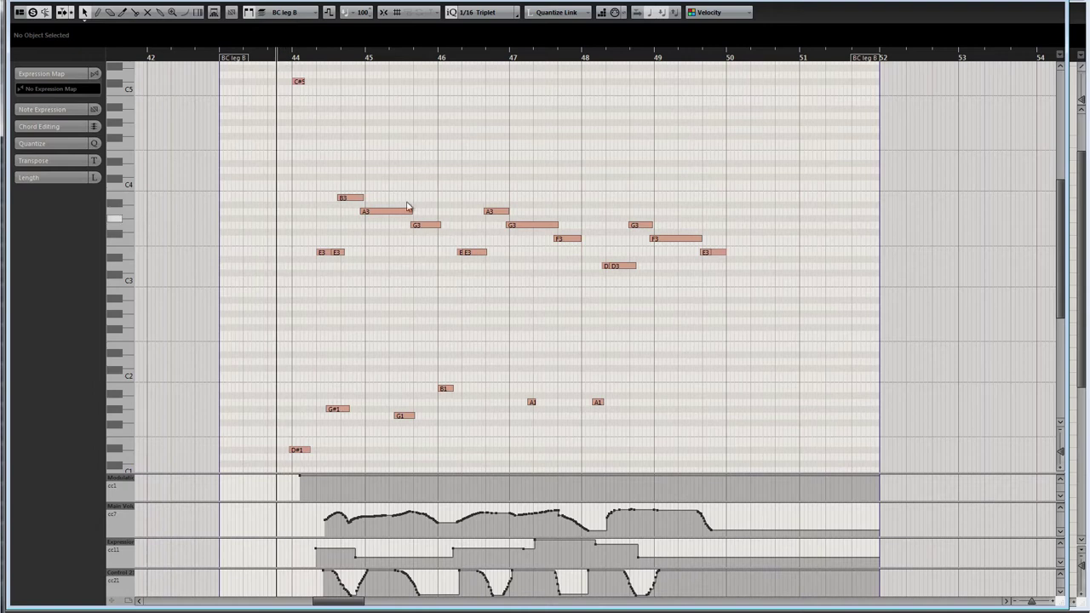
scroll(502, 157, "up", 1)
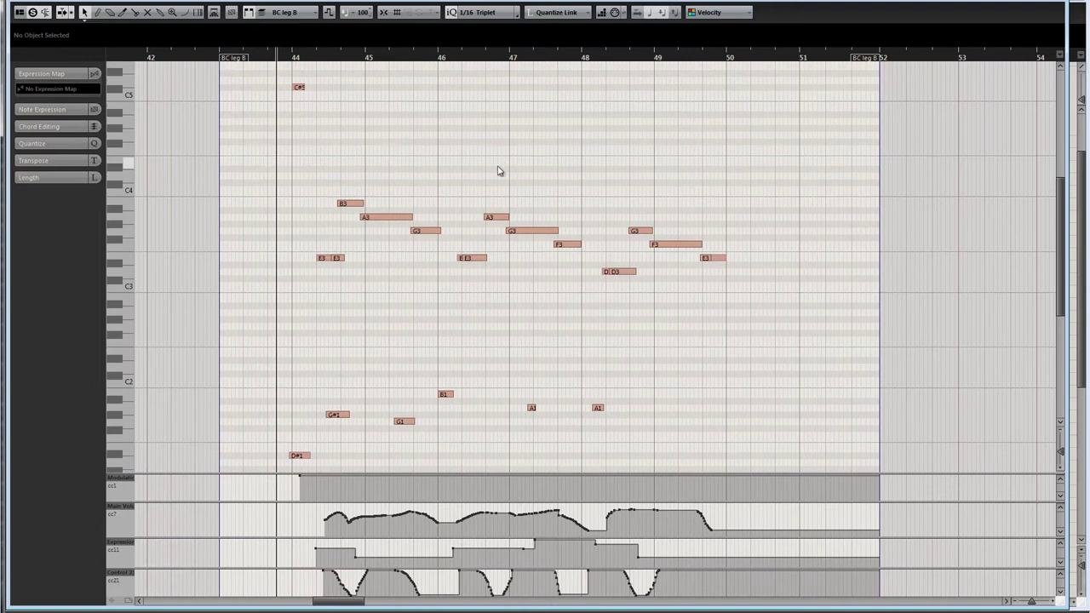
key("space")
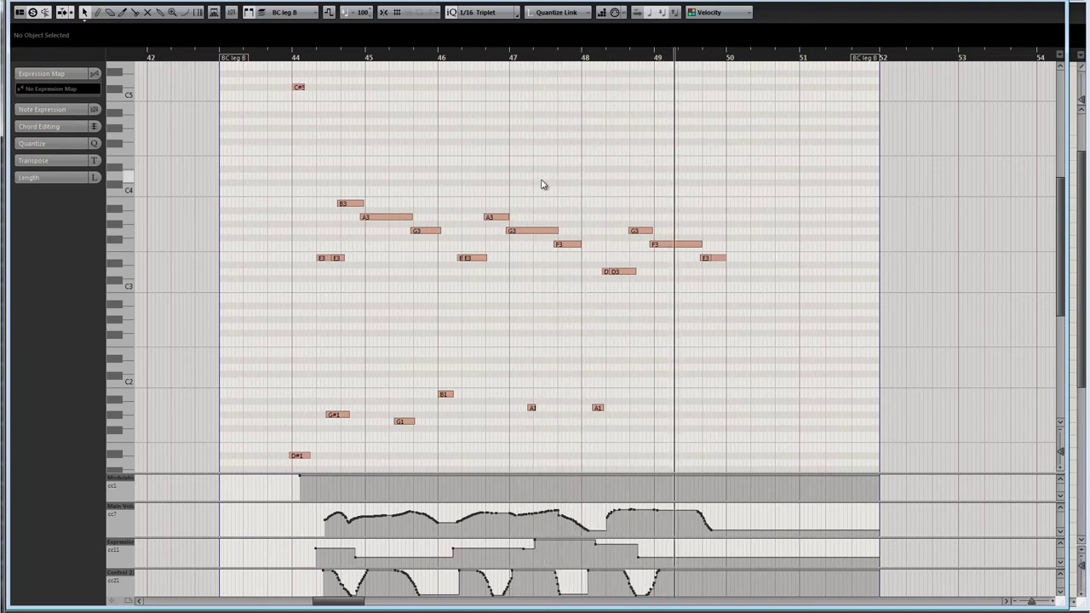
key("Return")
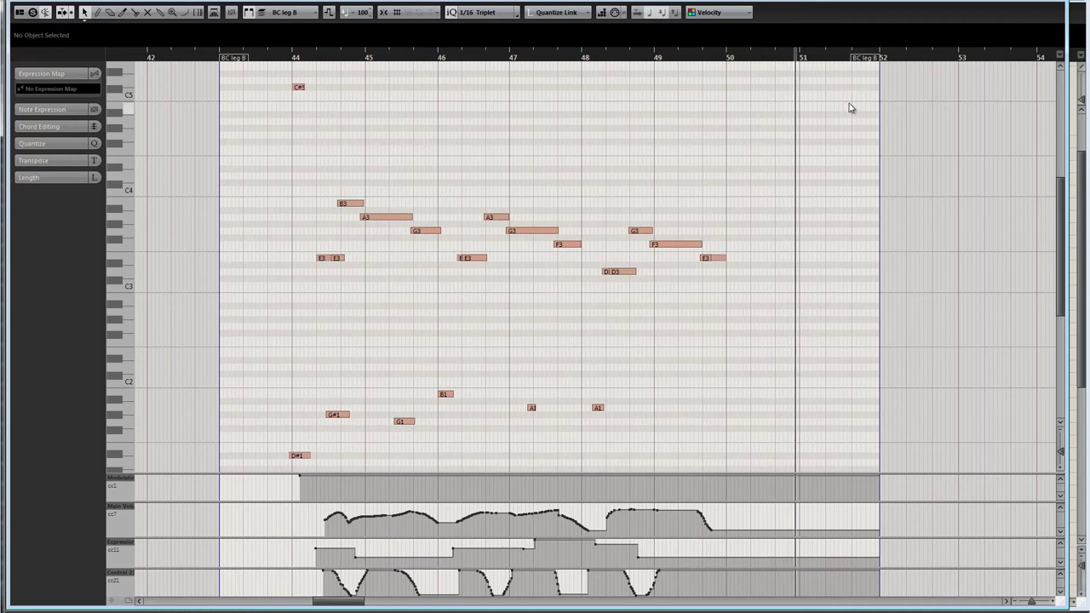
left_click(1060, 3)
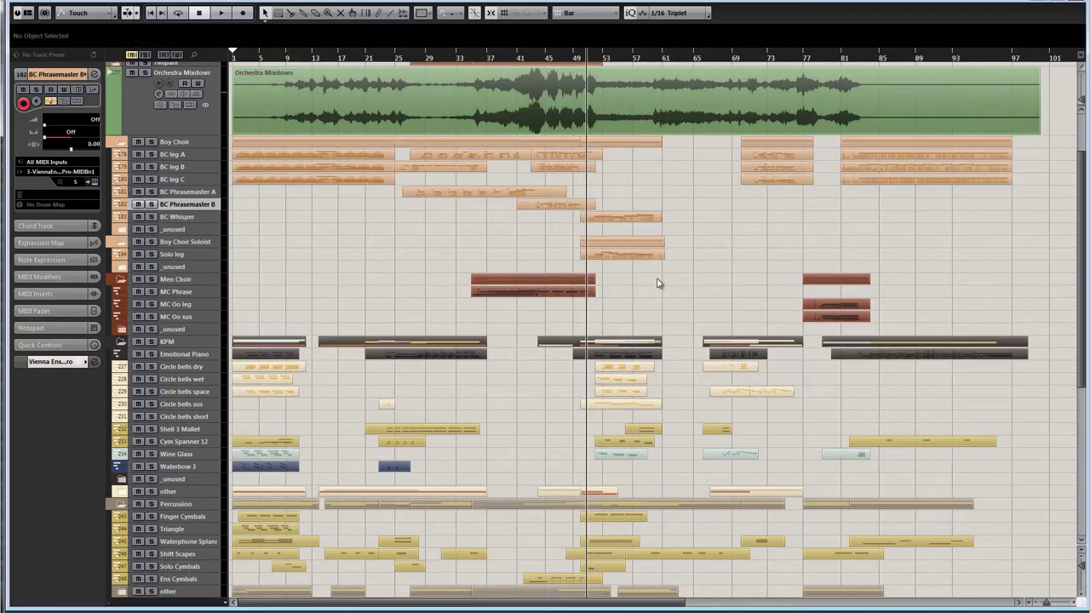
- Open the BC leg A part starting at bar 43 in the editor and examine its notes from just before bar 44 to bar 52
left_click(562, 158)
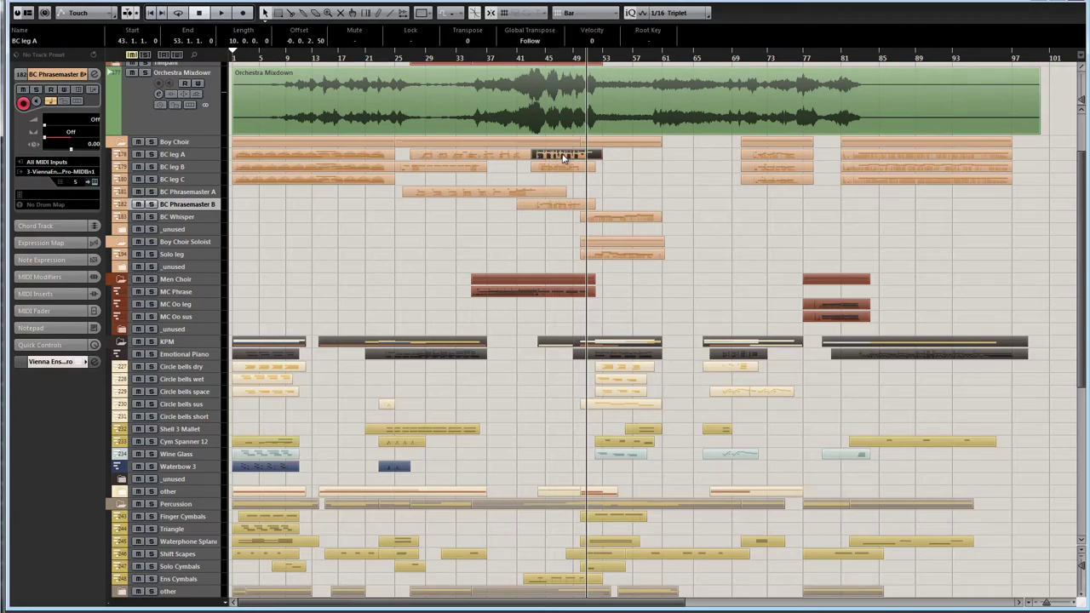
double_click(562, 156)
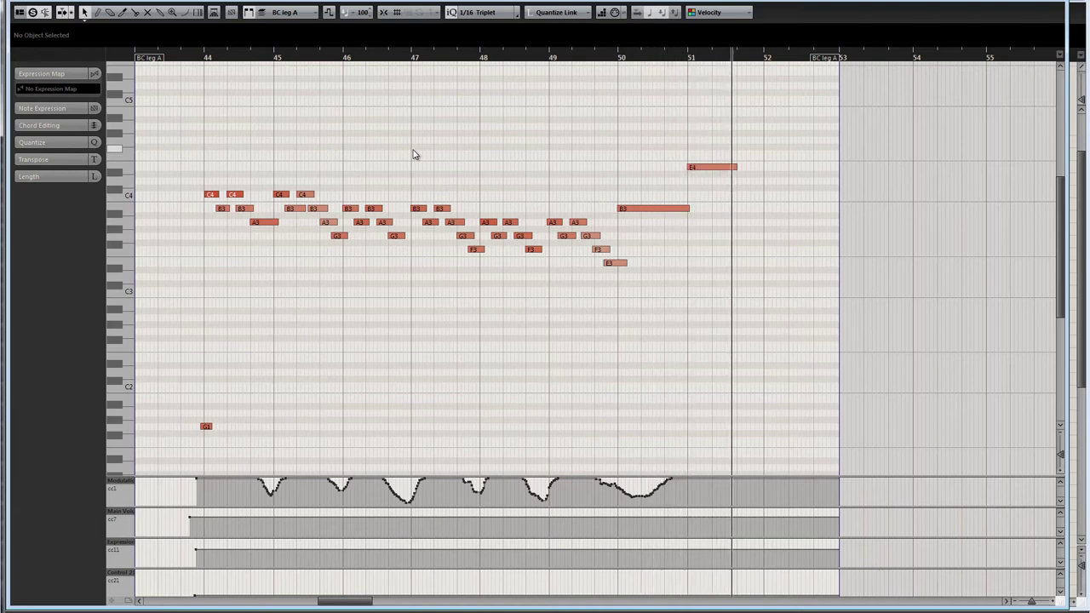
left_click(196, 58)
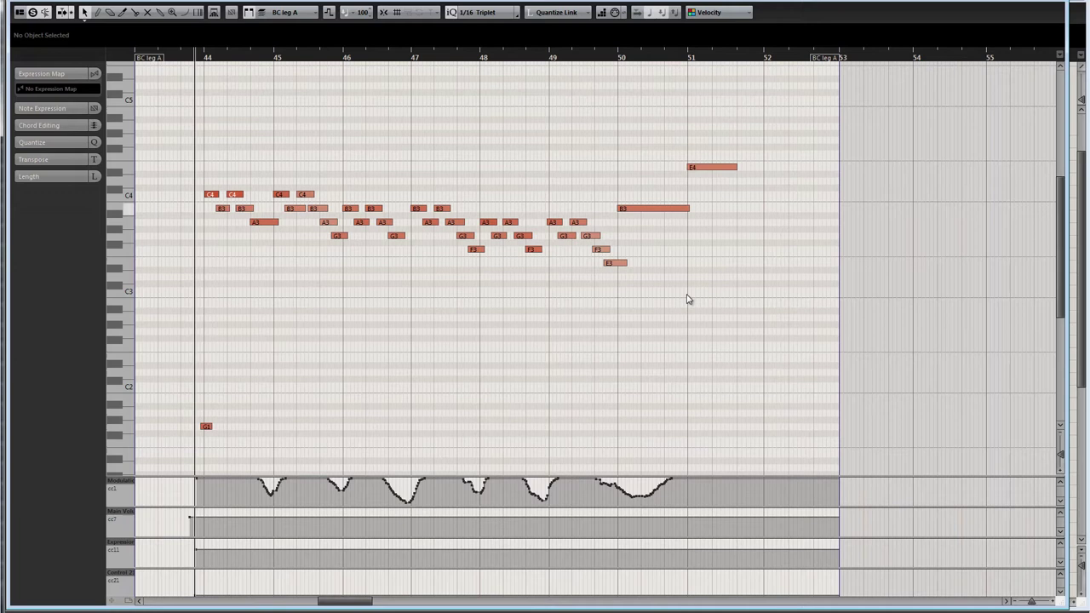
left_click_drag(1035, 603, 1039, 605)
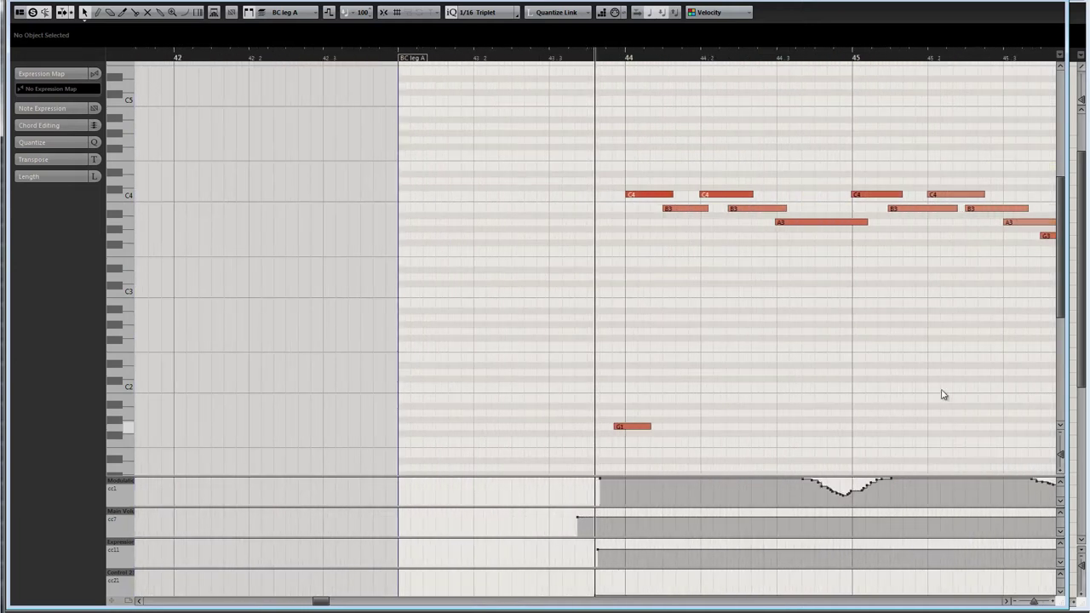
scroll(943, 394, "right", 5)
scroll(653, 358, "right", 1)
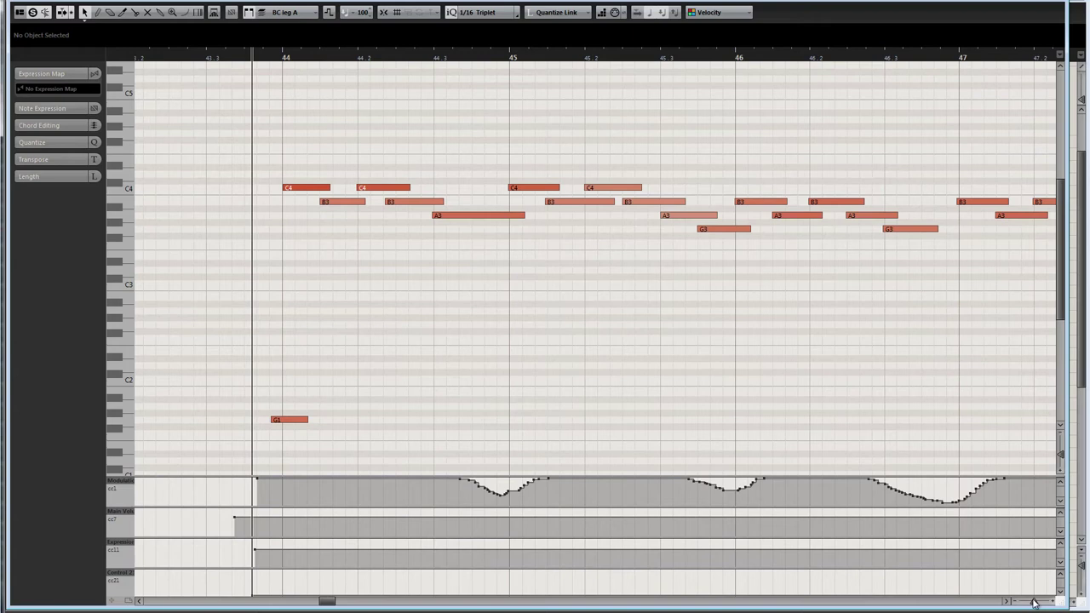
left_click_drag(1035, 603, 1031, 603)
scroll(683, 361, "right", 5)
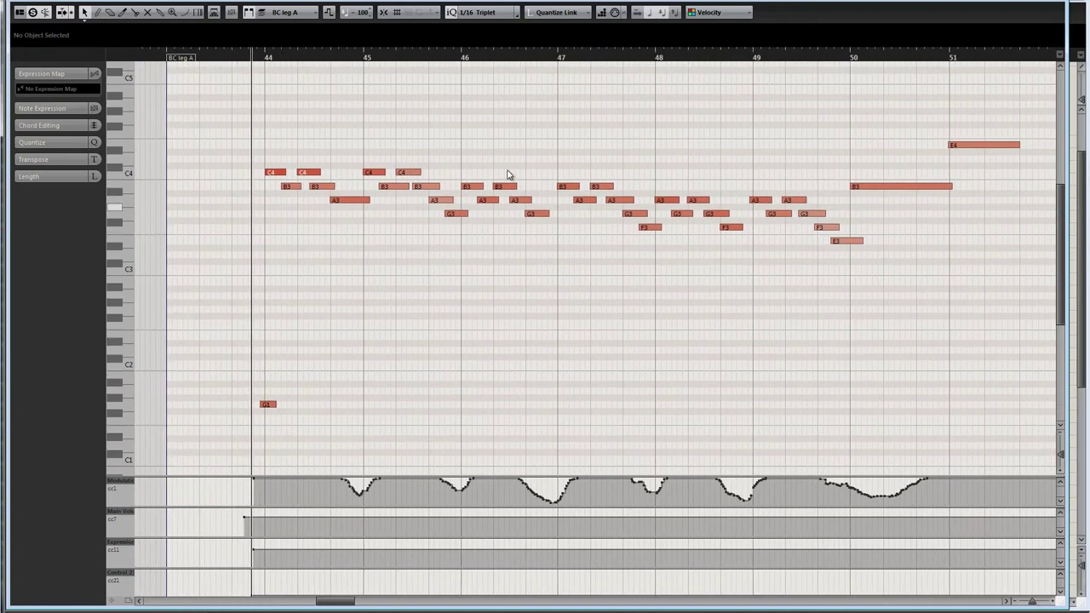
scroll(365, 252, "up", 1)
scroll(243, 557, "right", 3)
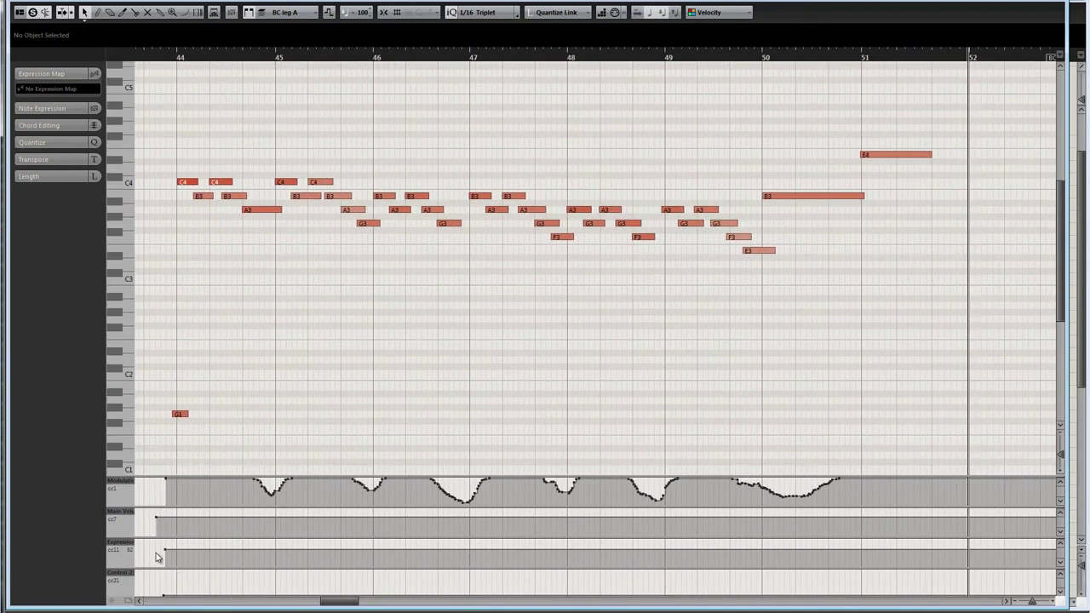
- Enlarge the Expression (CC11) lane, lower the starting point of the BC leg A curve to 0, and play from just before bar 44
left_click_drag(153, 538, 184, 443)
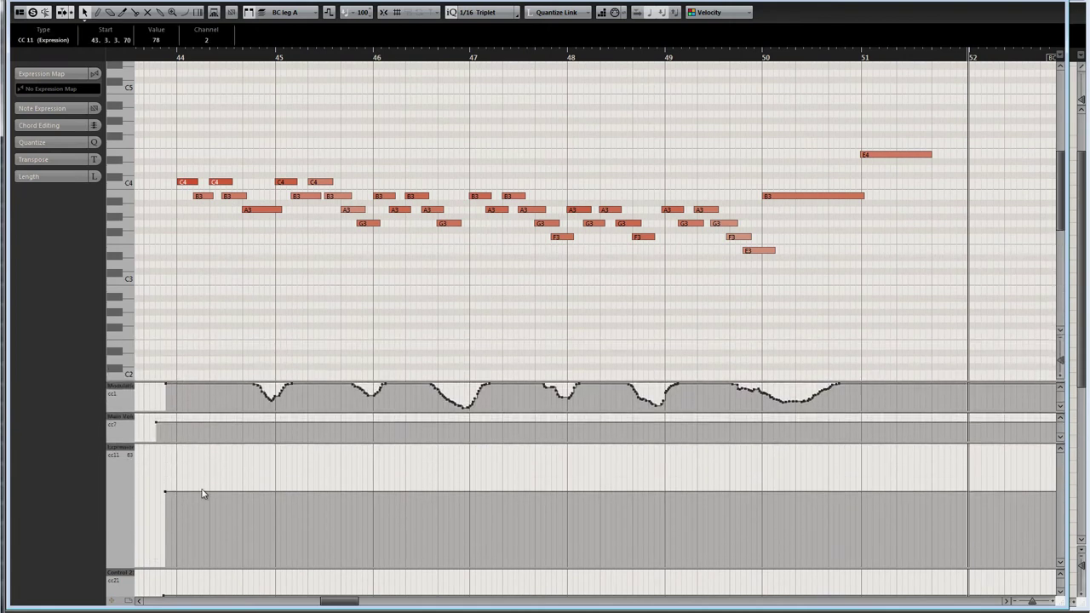
left_click(139, 506)
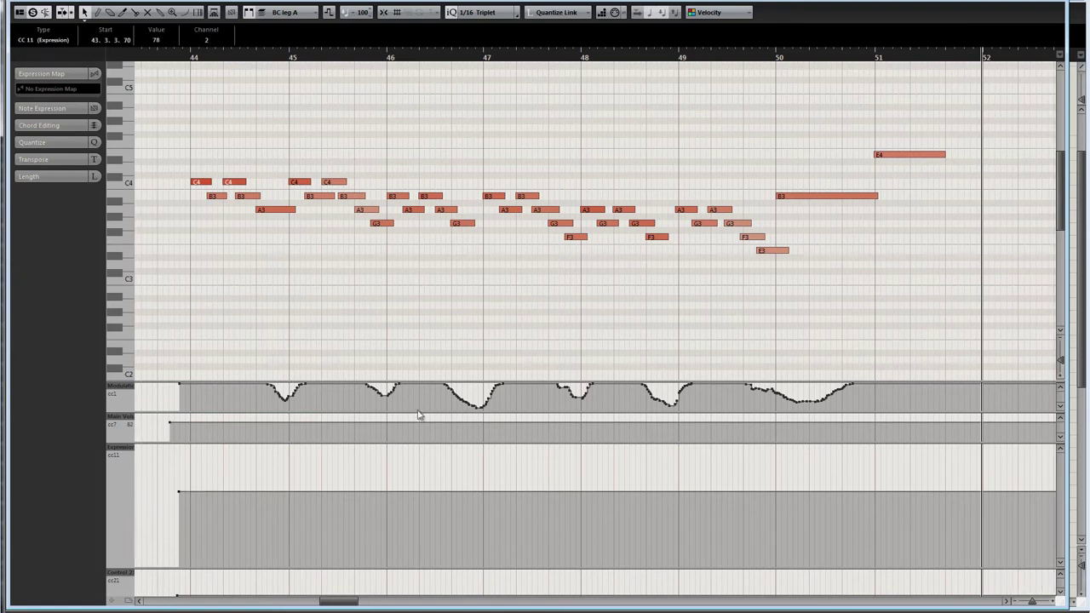
left_click(183, 492)
left_click_drag(180, 497, 177, 575)
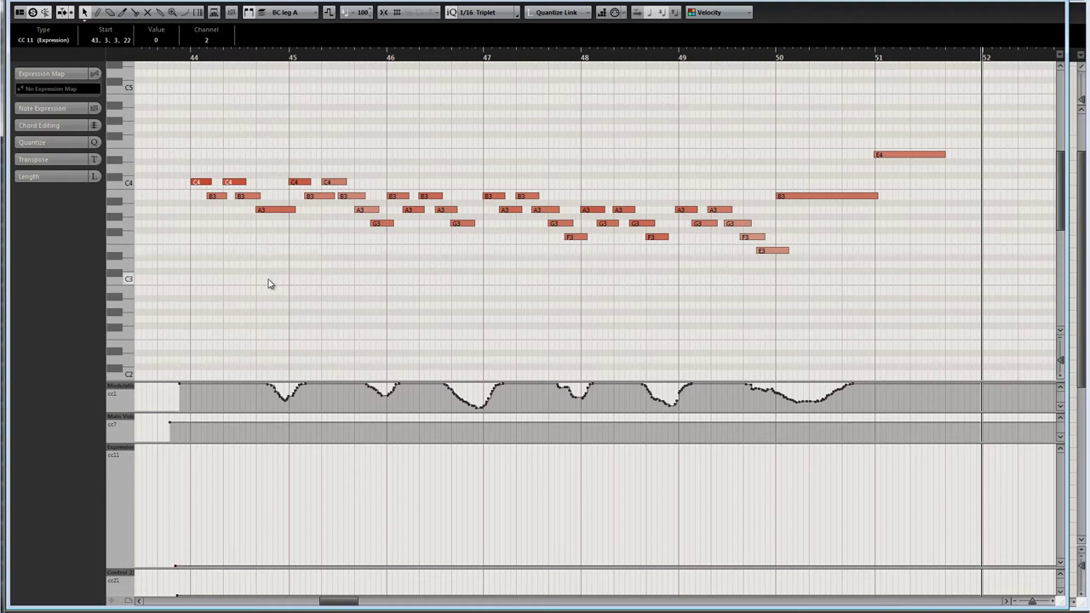
left_click_drag(195, 57, 160, 57)
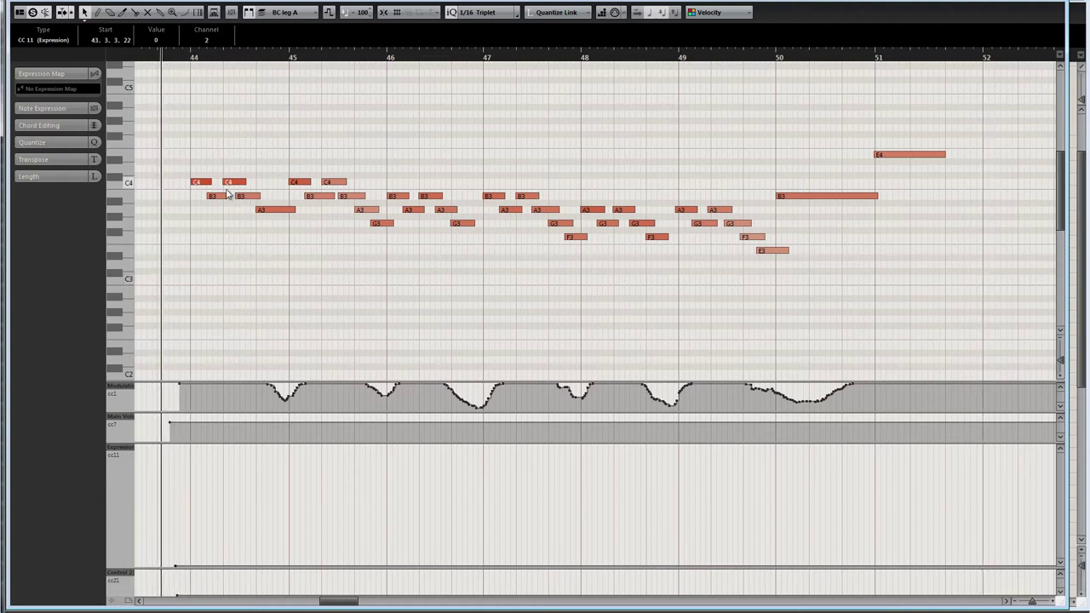
key("space")
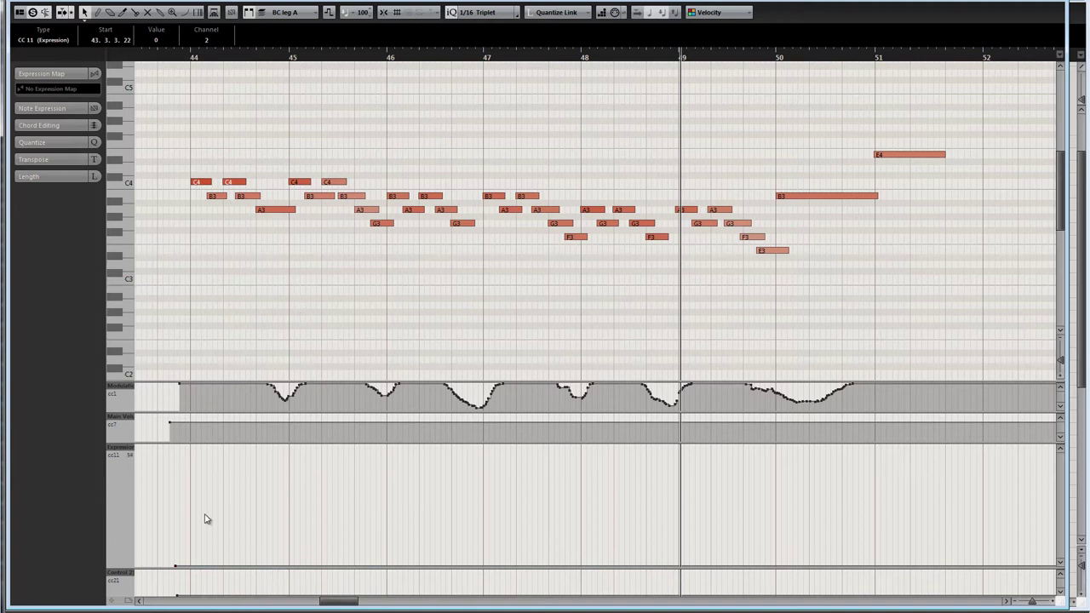
- Raise the starting Expression point of the BC leg A part to 126 and play from just before bar 44 for comparison
left_click_drag(177, 568, 174, 419)
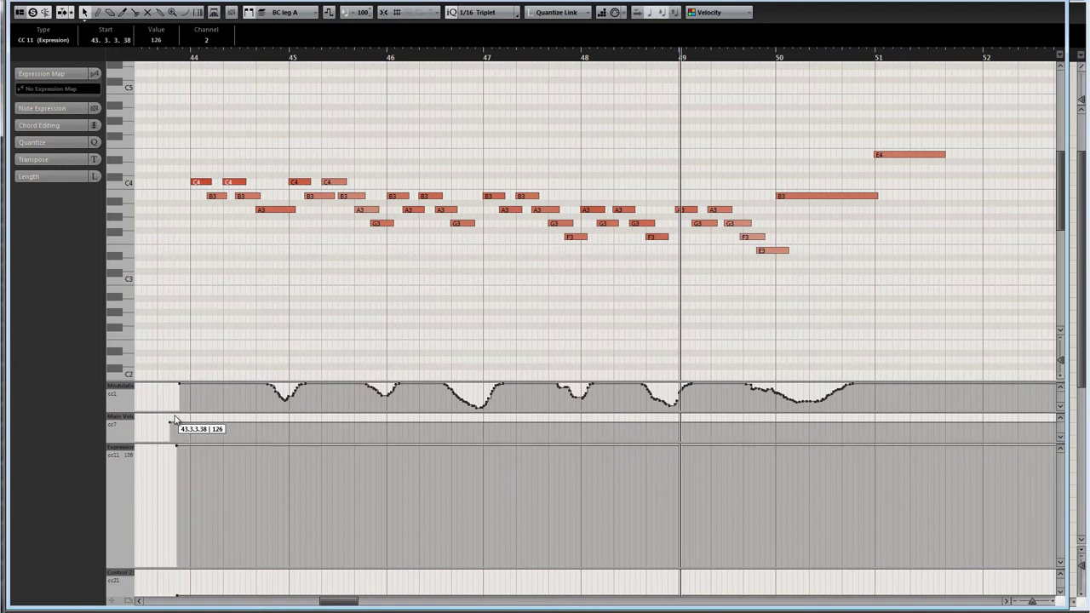
left_click_drag(186, 58, 161, 57)
key("space")
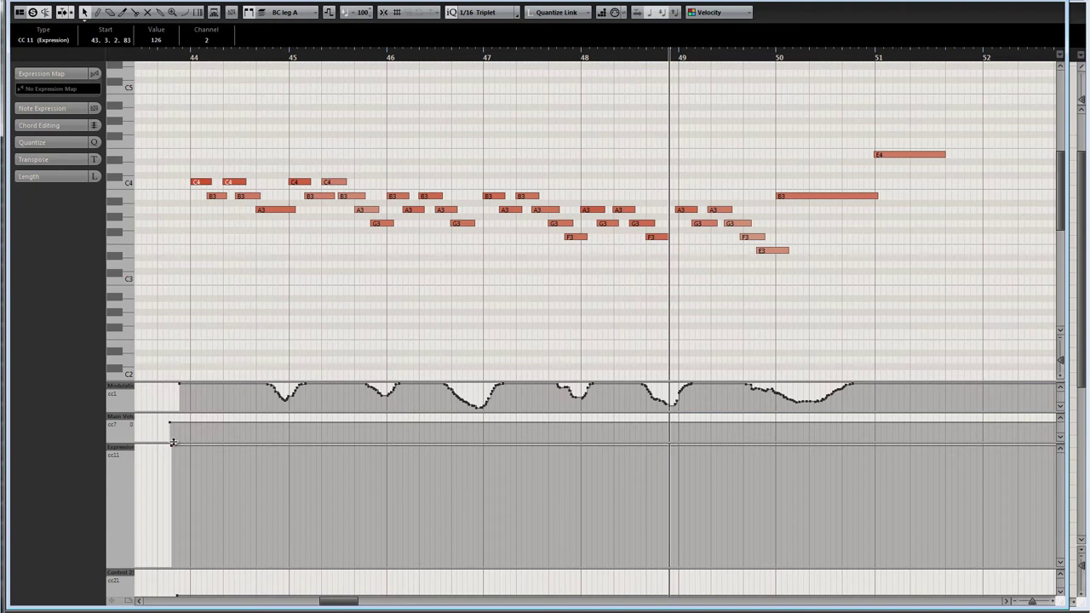
- Set the starting Expression point of the BC leg A part to 76, play the phrase again, and return to the project
left_click_drag(173, 449, 169, 497)
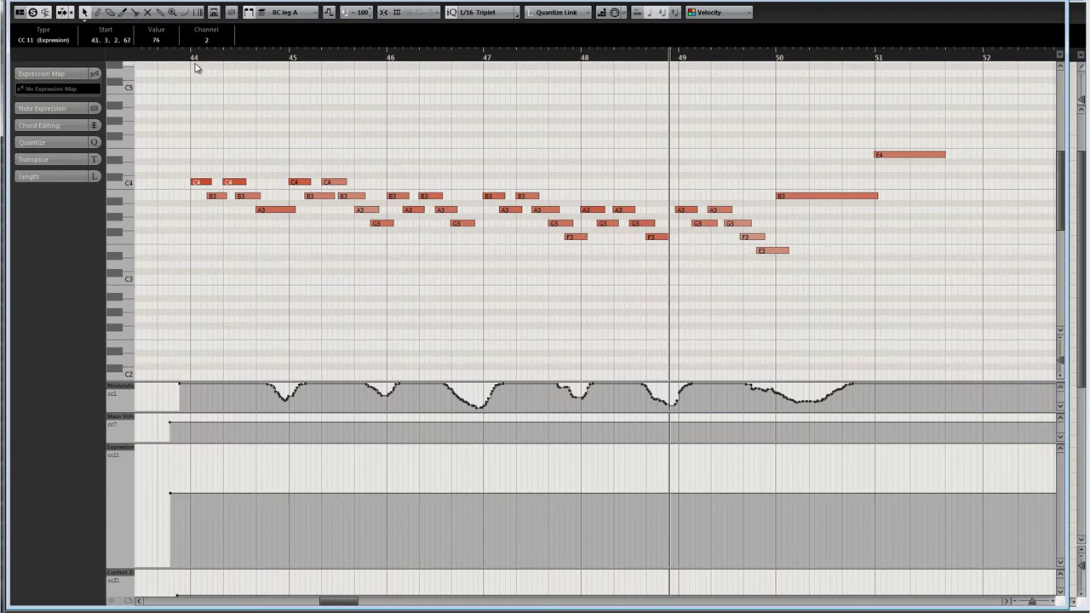
key("space")
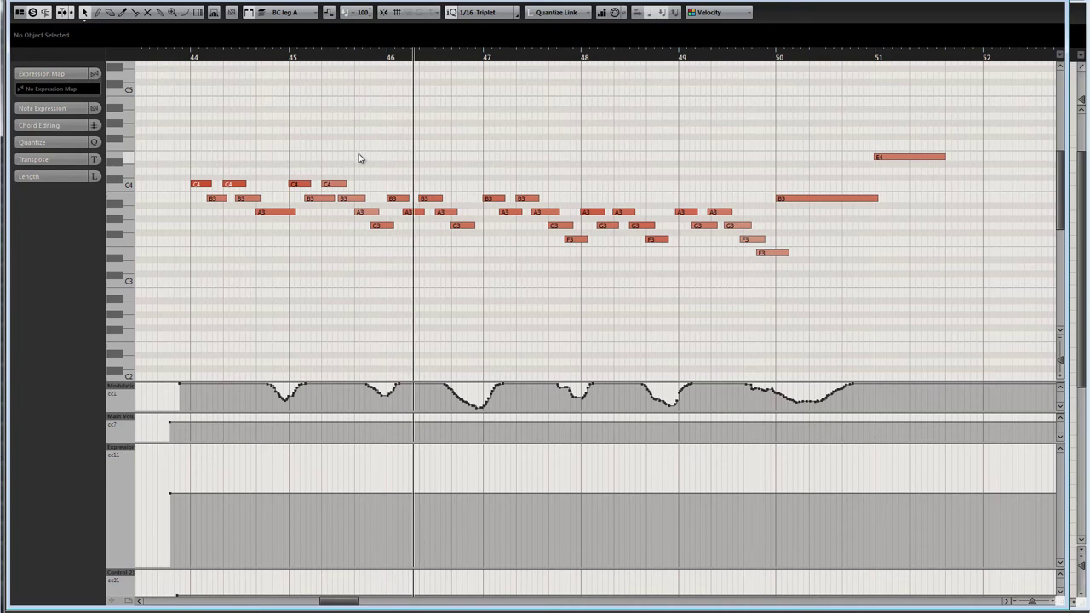
left_click(1059, 5)
- Solo the BC leg A track, play it from about bar 43 to about bar 52, and clear all solos
left_click(180, 154)
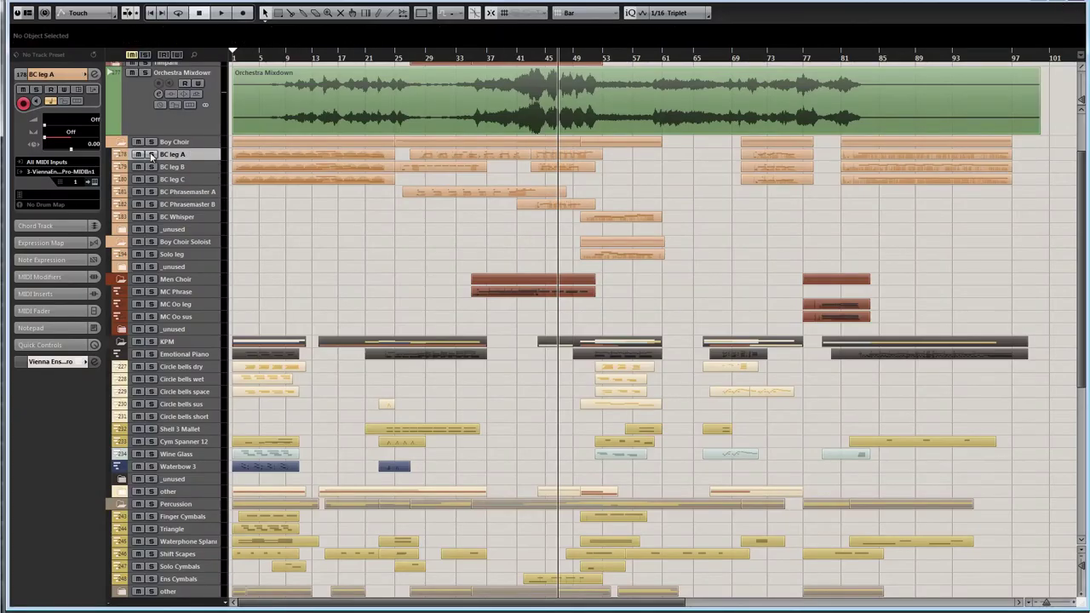
left_click(154, 155)
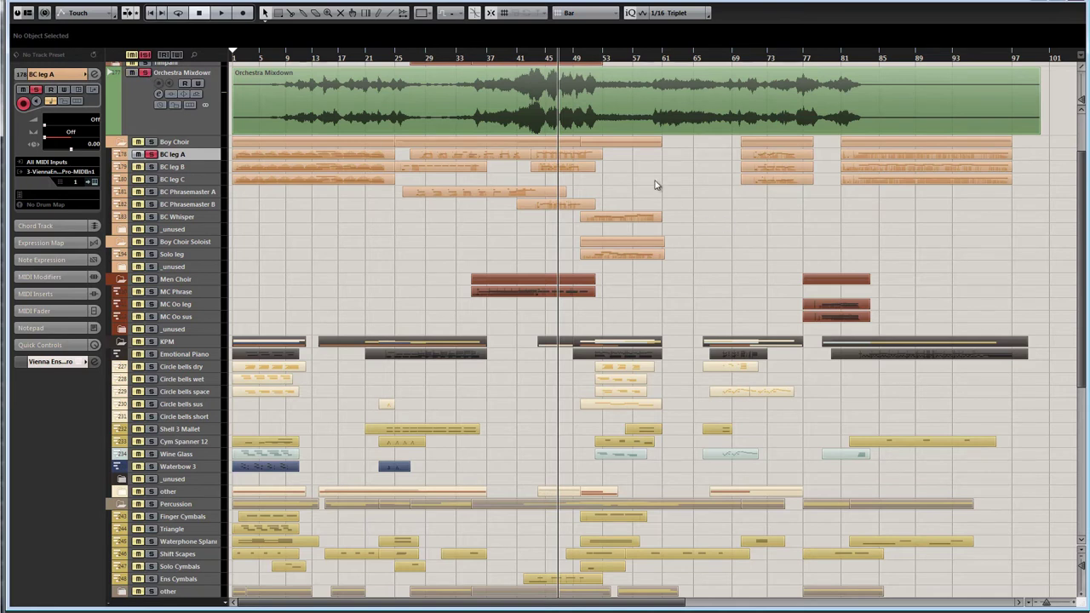
left_click(532, 57)
key("space")
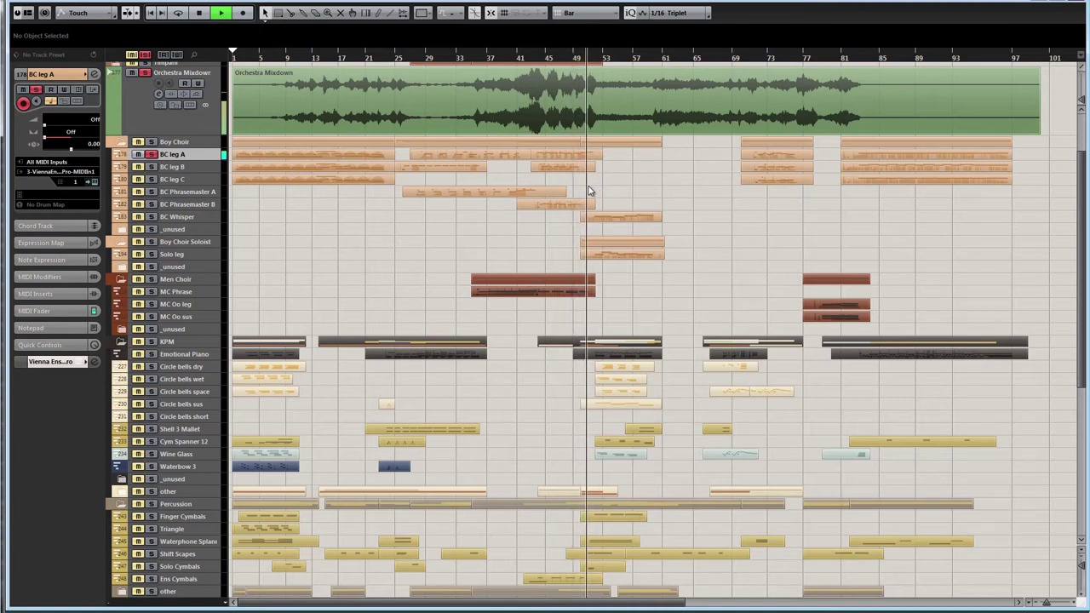
key("space")
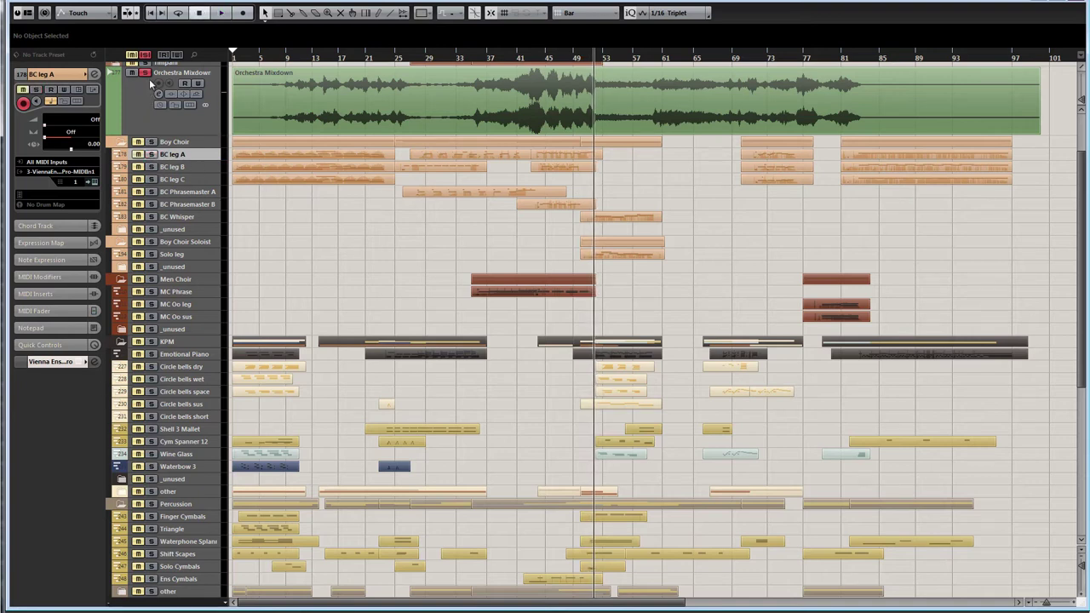
left_click(146, 74)
key("Down")
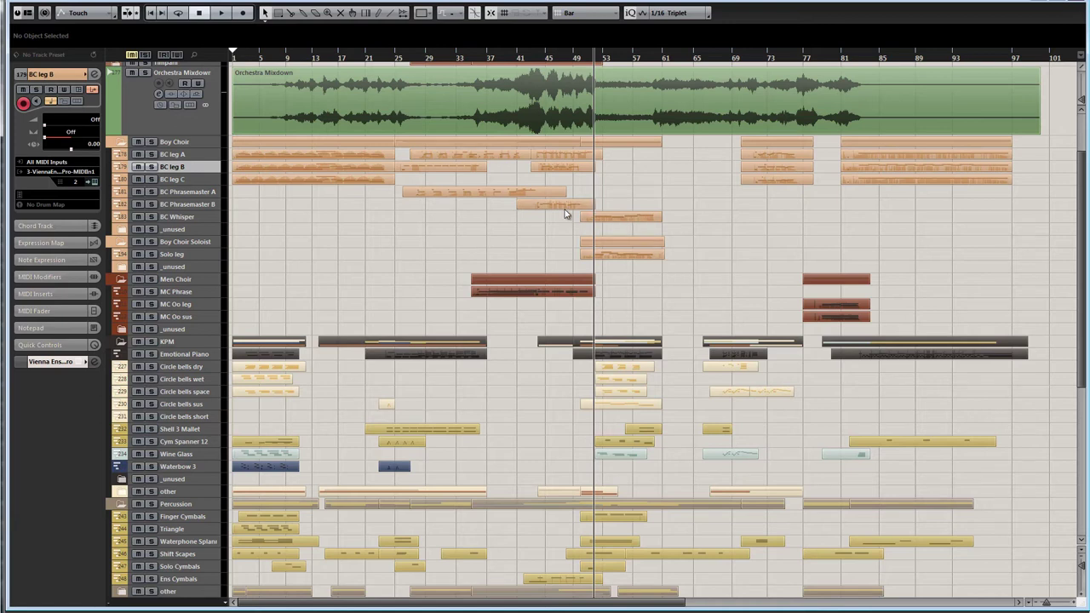
left_click_drag(553, 210, 207, 157)
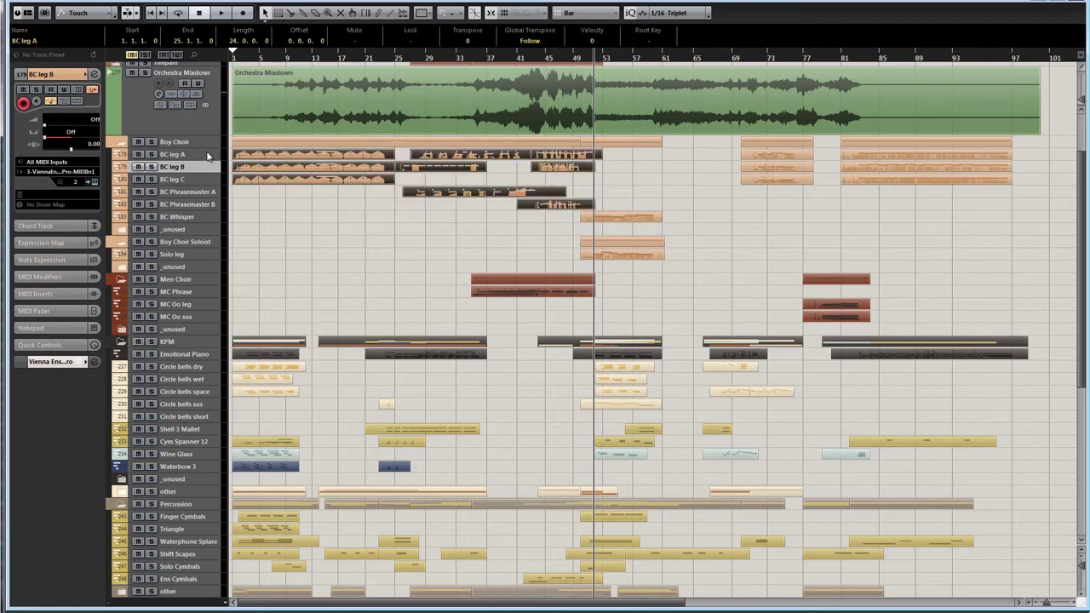
left_click(196, 156)
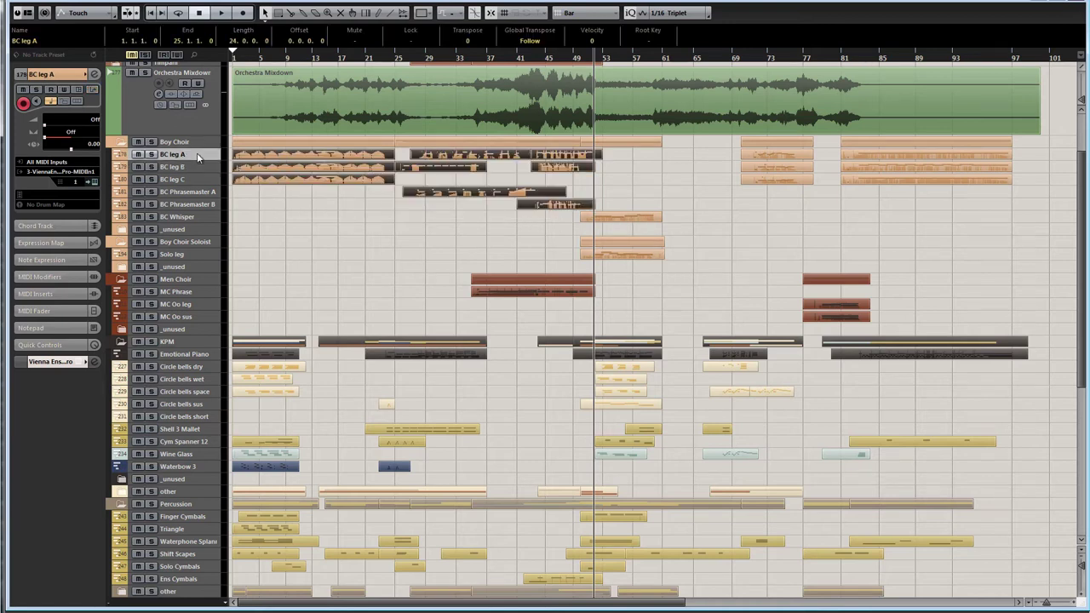
left_click(463, 183)
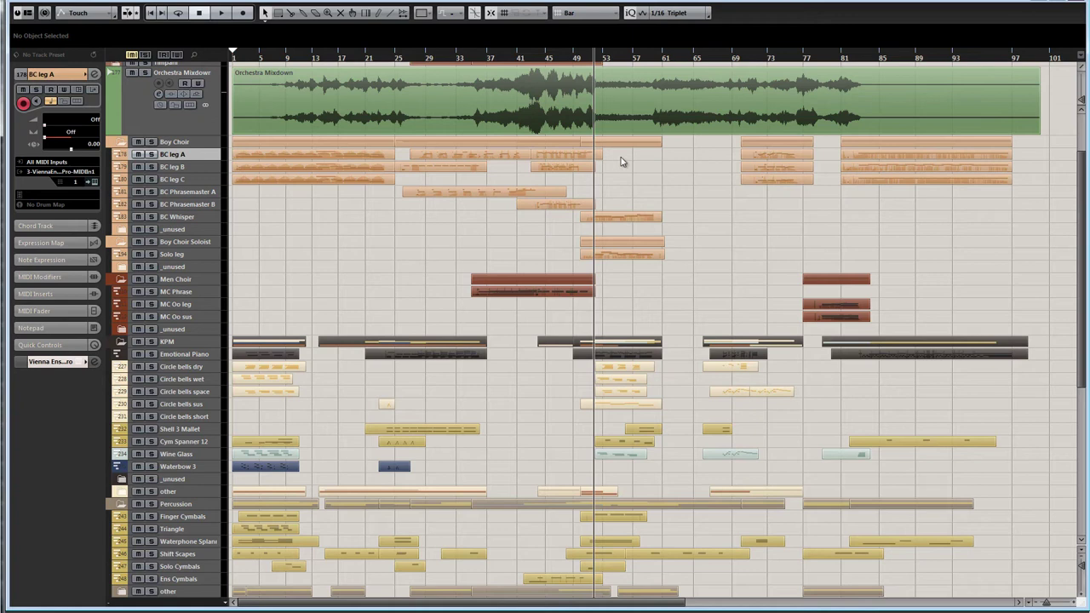
left_click_drag(603, 192, 326, 152)
left_click(619, 201)
left_click(619, 213)
- Select the BC leg A, BC leg B and BC Phrasemaster B parts around bars 41 to 53 and open them together in the editor
left_click(586, 204)
left_click_drag(559, 156, 549, 158)
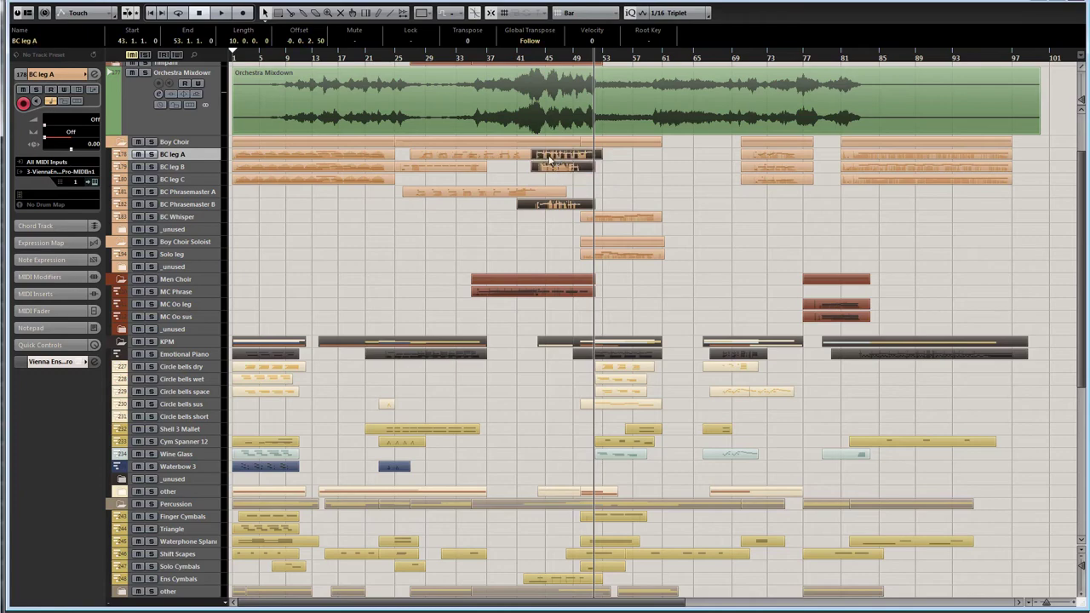
double_click(560, 155)
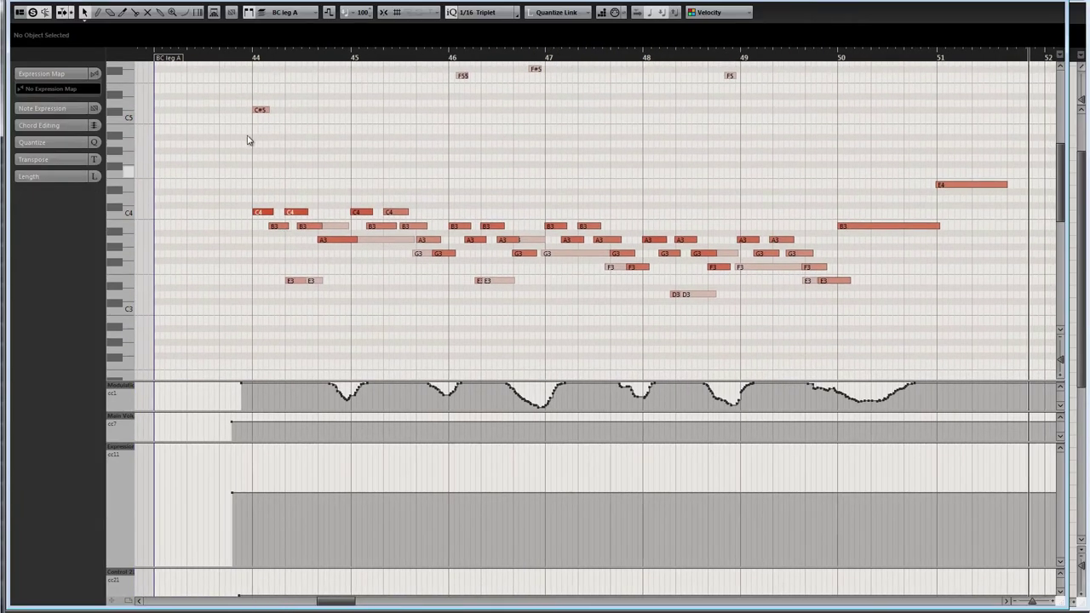
- Shrink the Expression lane back and play the layered boy choir parts from just before bar 44 to about bar 52
left_click(239, 58)
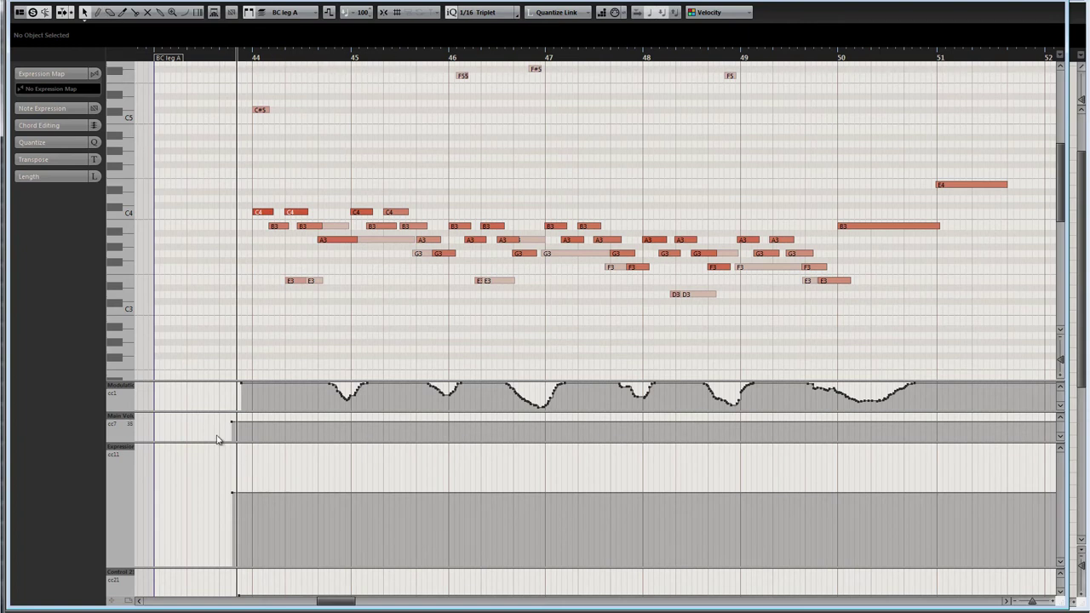
left_click_drag(220, 443, 234, 562)
scroll(472, 307, "up", 1)
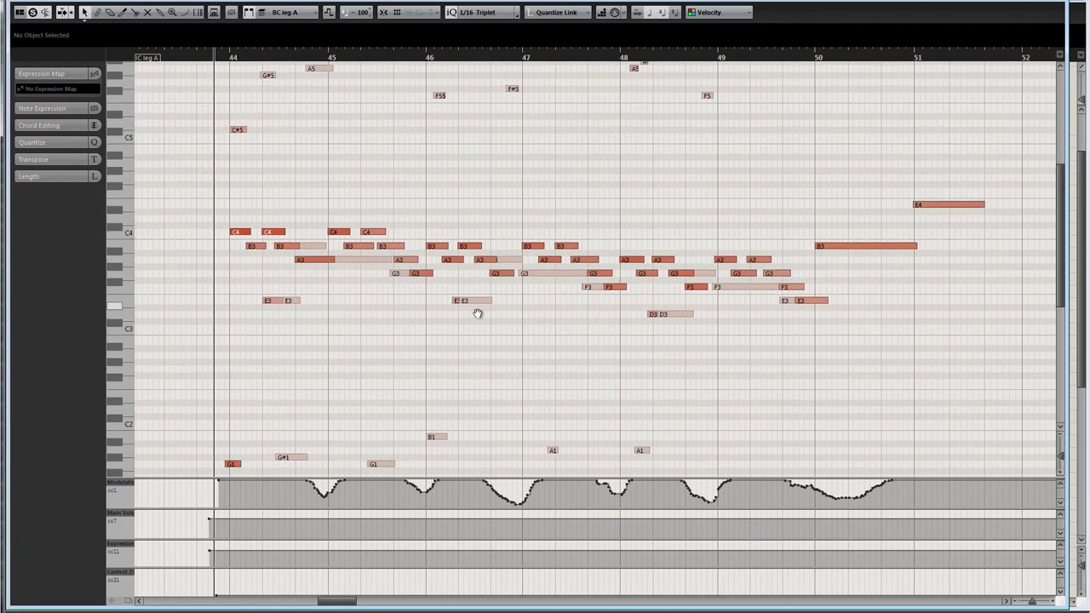
key("space")
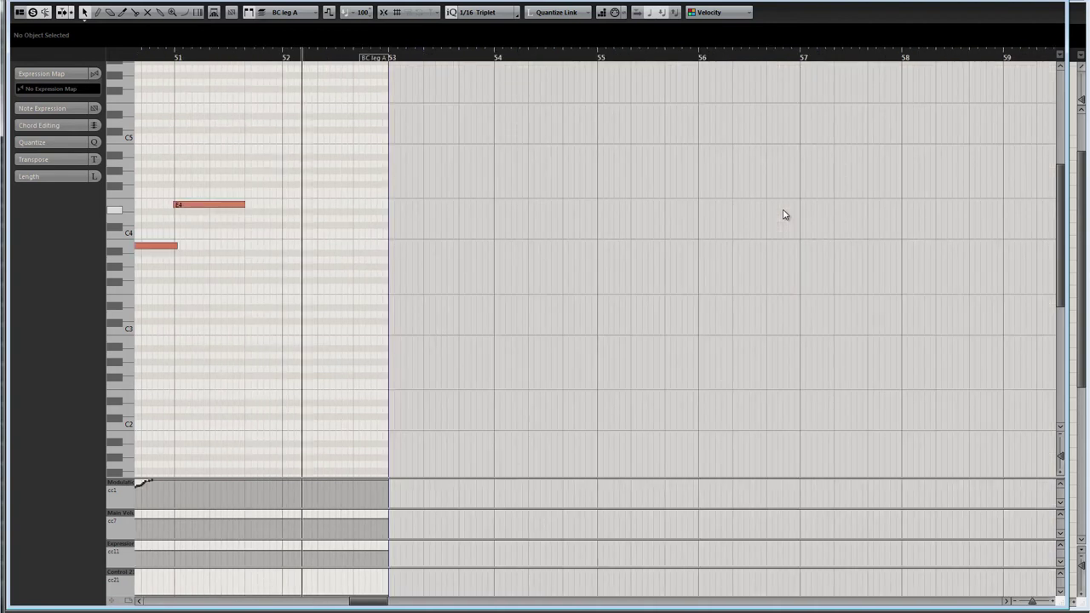
- Examine the layered notes and low keyswitches between bars 44 and 52, and return to the project
scroll(231, 297, "left", 10)
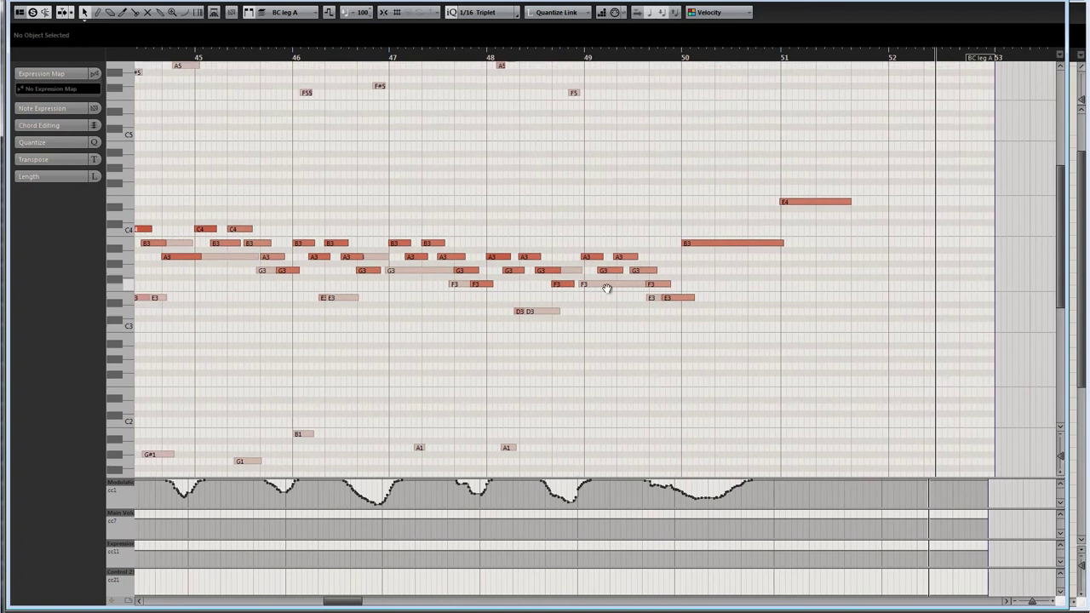
scroll(689, 278, "down", 3)
scroll(690, 222, "up", 2)
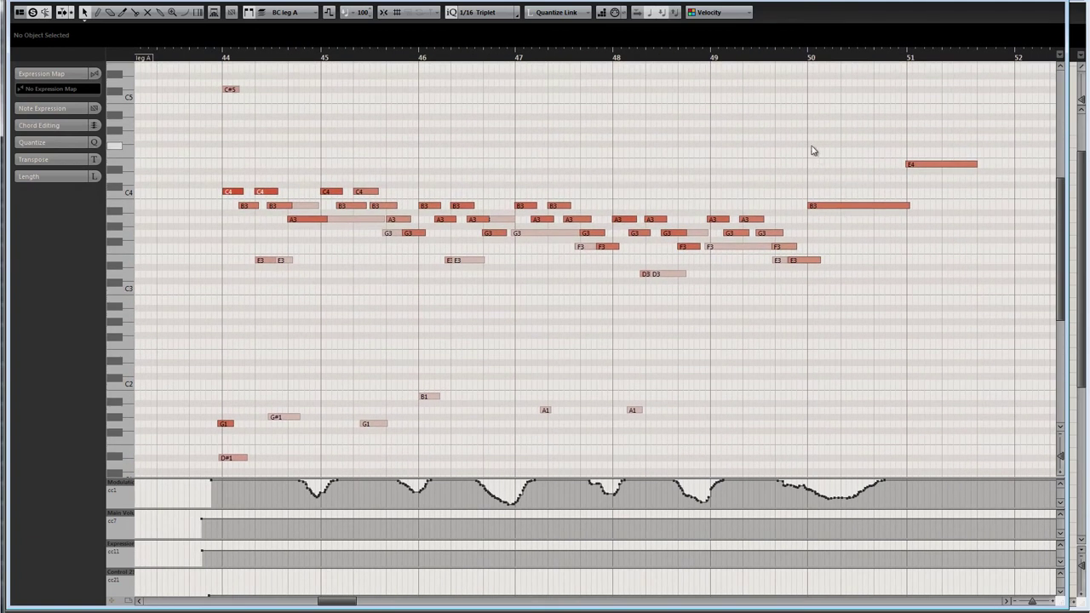
left_click(1056, 4)
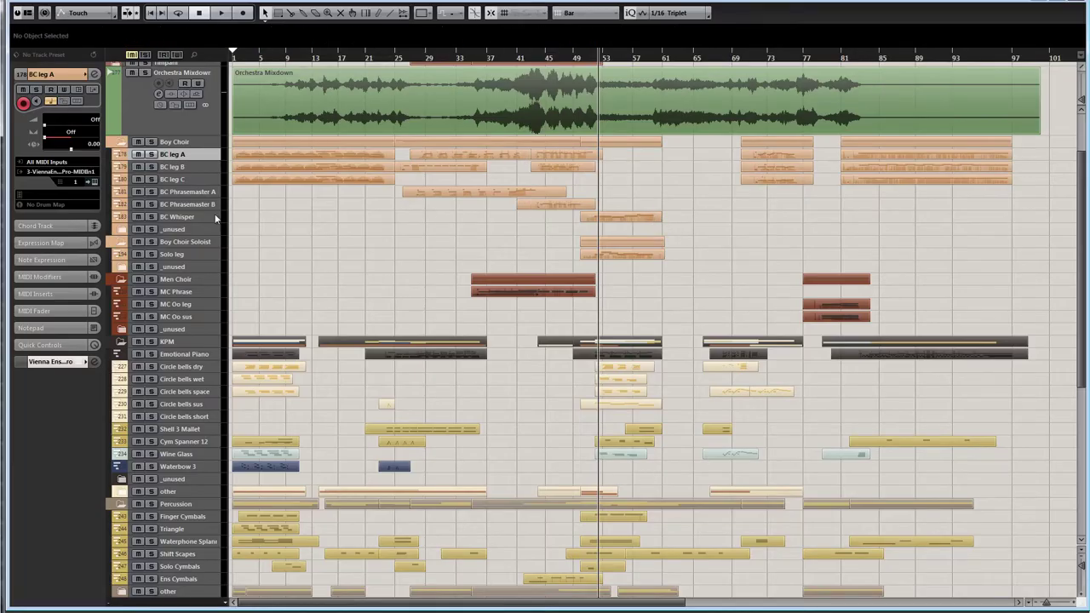
- Select the BC Whisper track and play the full arrangement from about bar 51 to about bar 60
left_click(173, 218)
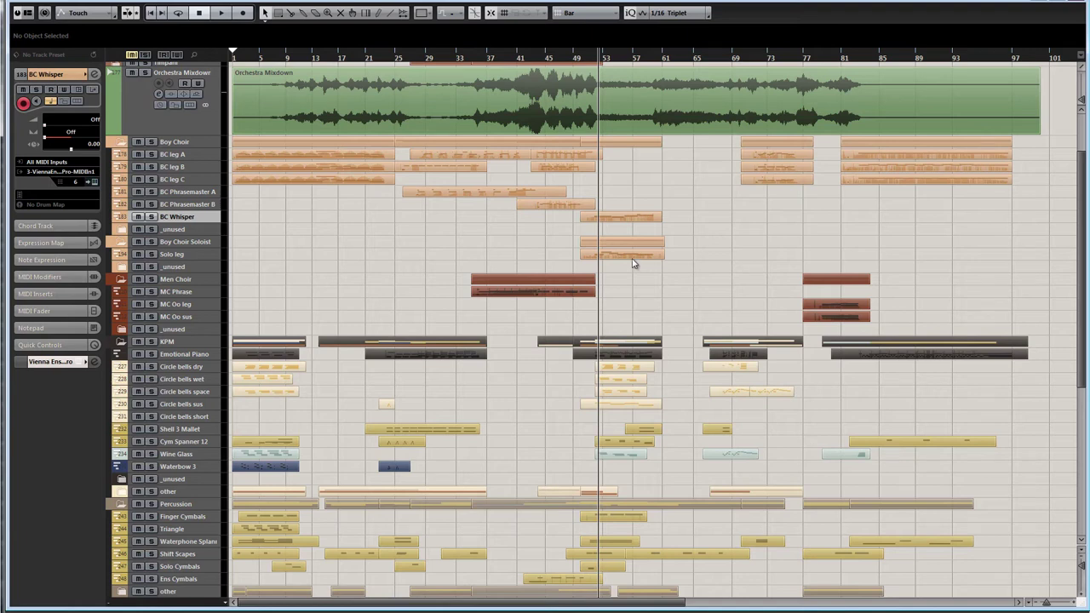
left_click(591, 56)
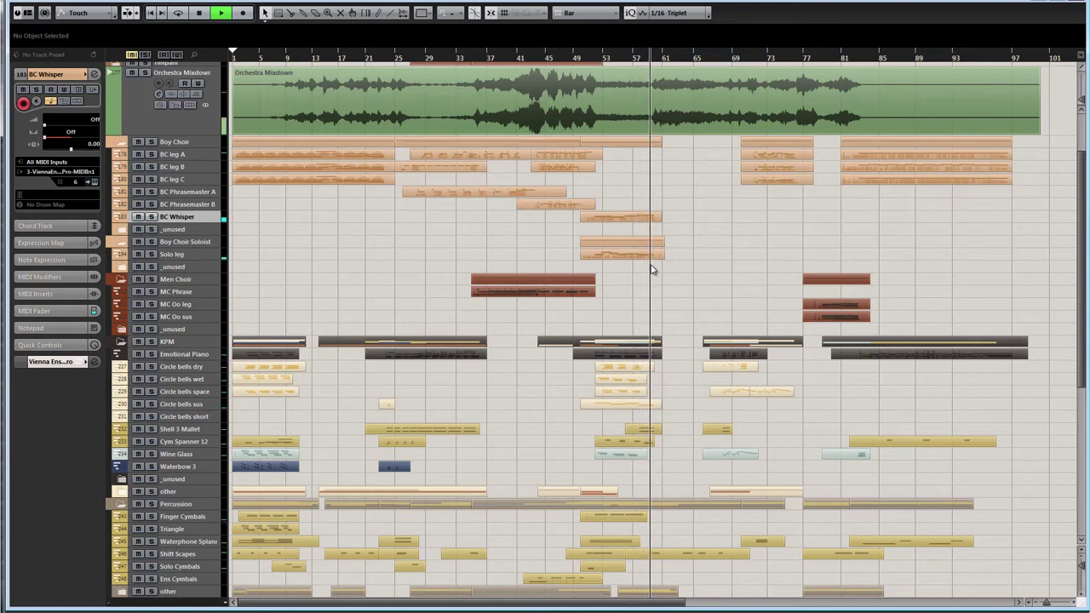
key("space")
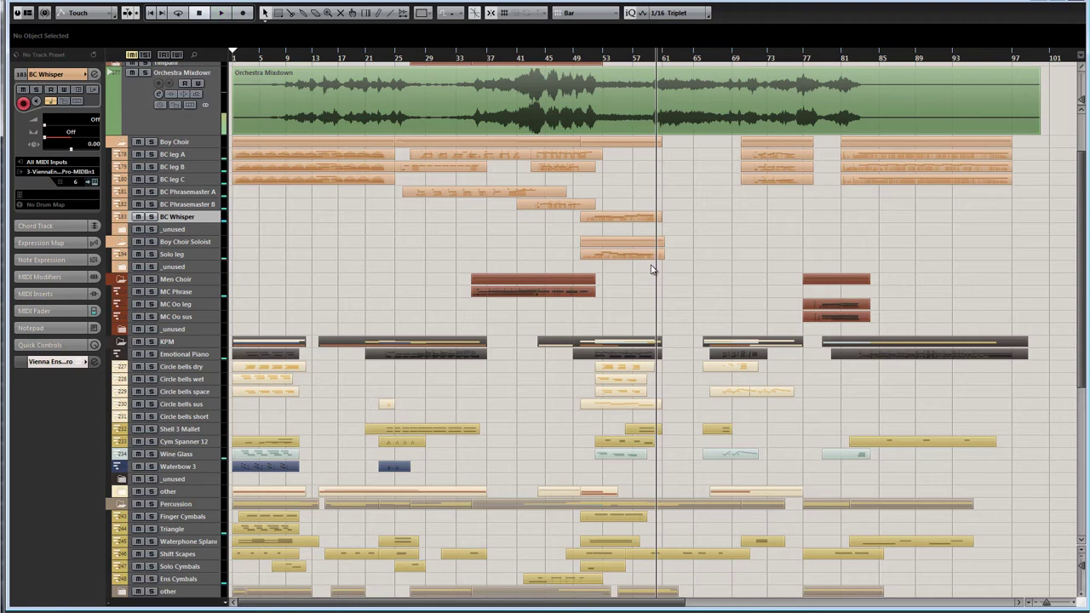
- Open the BC Whisper part in the editor and view its notes and modulation curve between bars 51 and 59
left_click(635, 255)
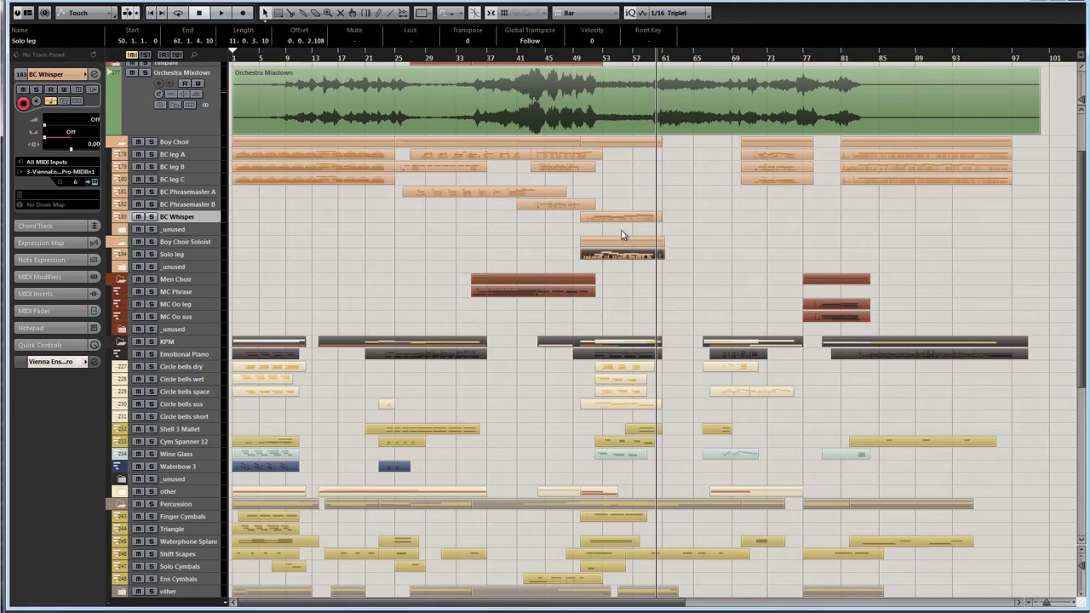
left_click(602, 219)
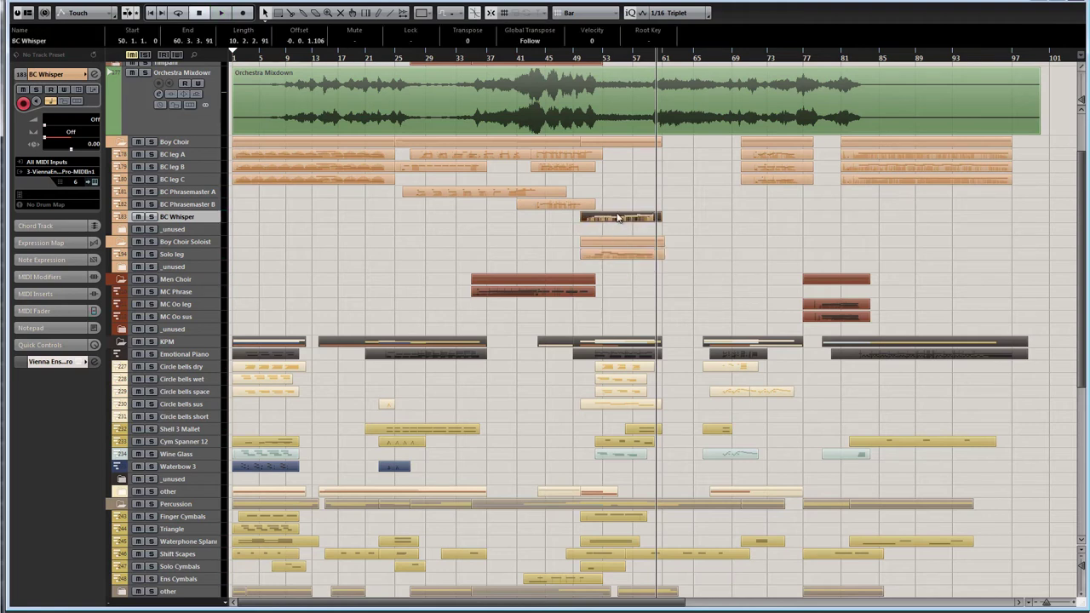
double_click(608, 223)
scroll(587, 294, "left", 3)
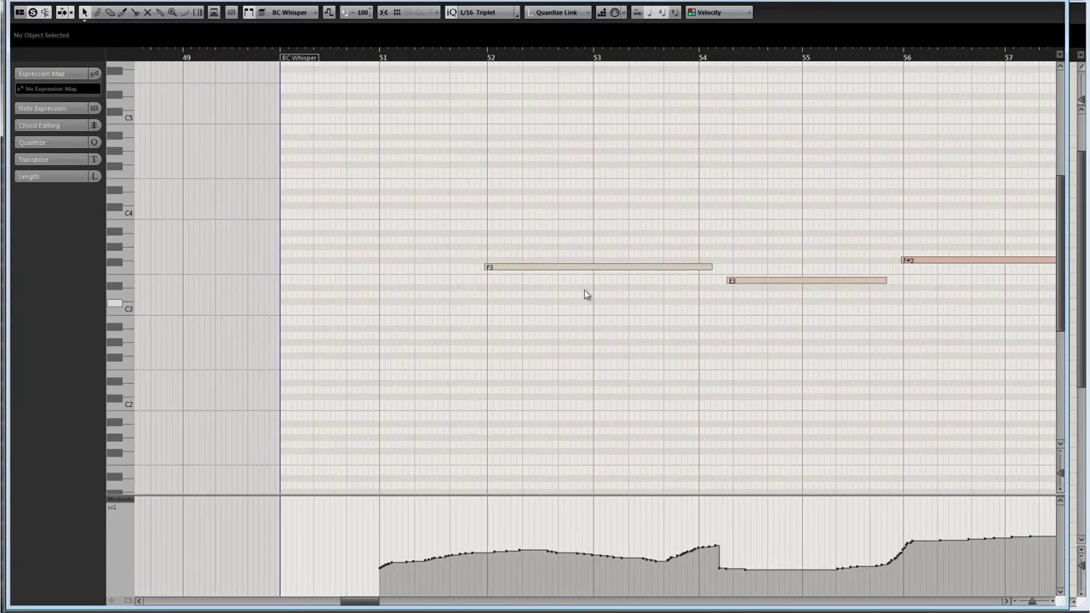
scroll(642, 290, "right", 3)
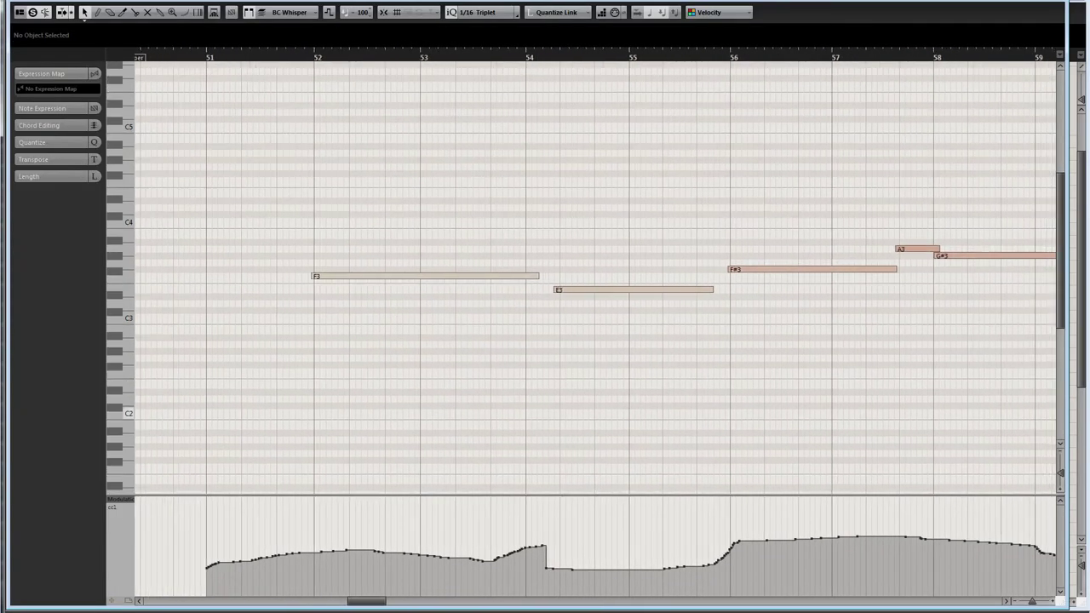
- Switch to Kontakt, expand Mercury Whisper Sustains T-Sync K5 instead of Phrasemaster, and inspect the Chant 1 syllable list, keeping *ALL*
key("alt+Tab")
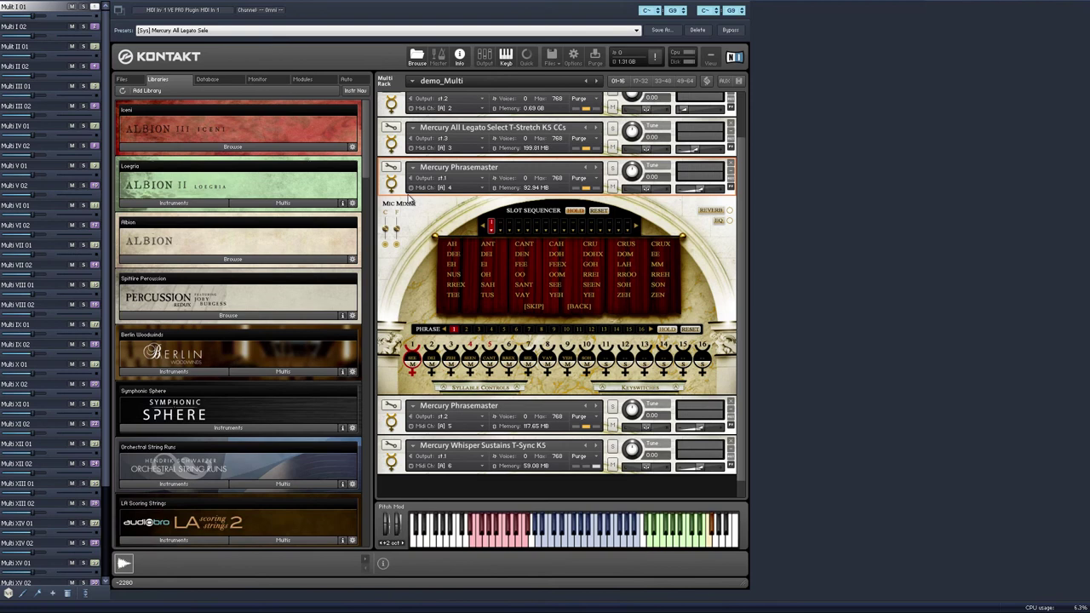
left_click(404, 191)
left_click(398, 188)
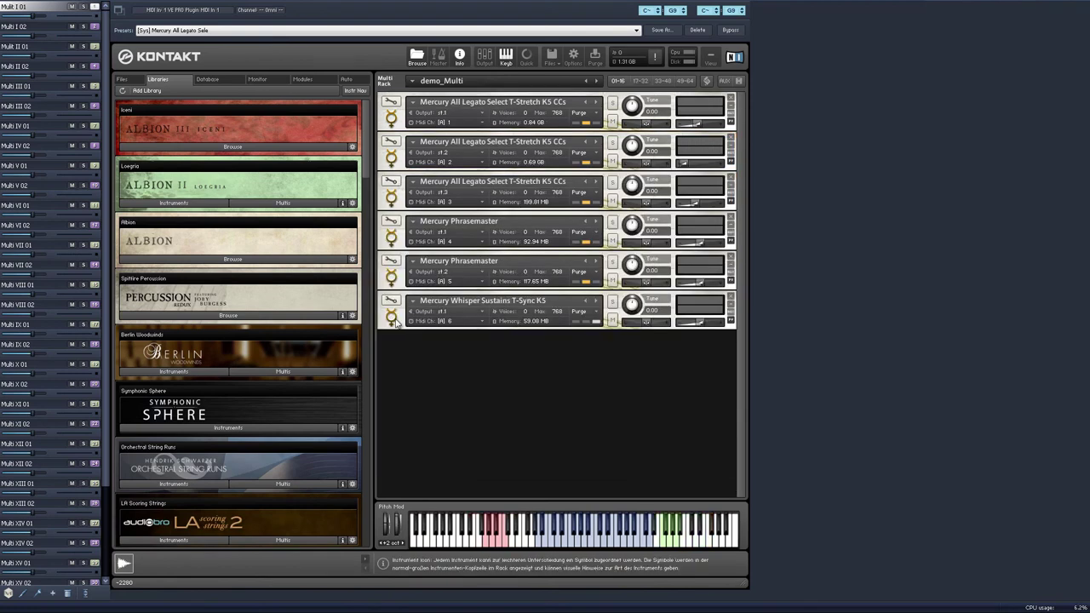
left_click(398, 324)
scroll(819, 238, "down", 3)
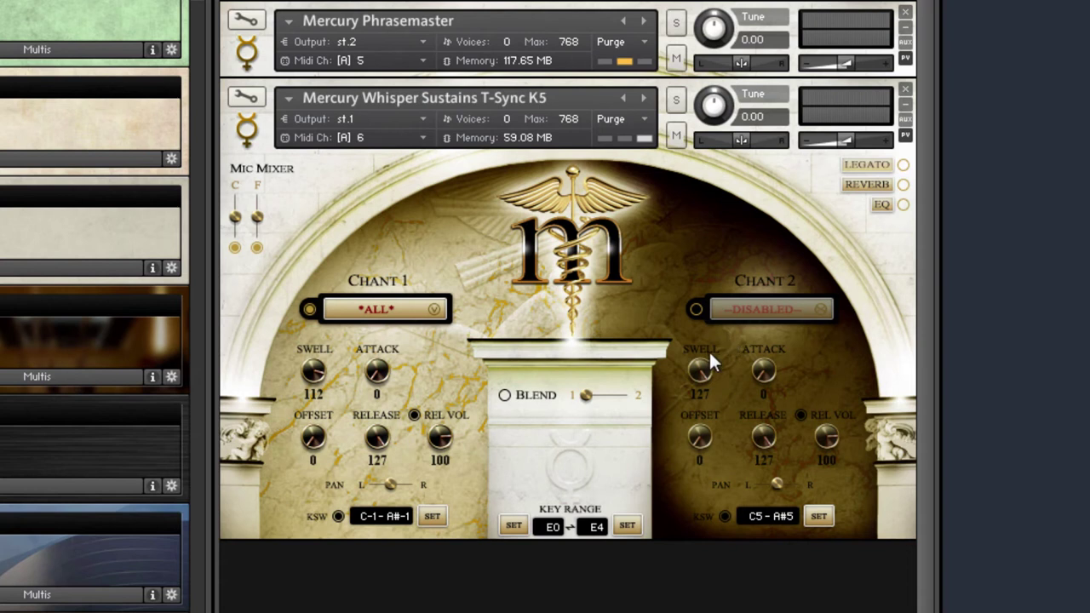
left_click(385, 311)
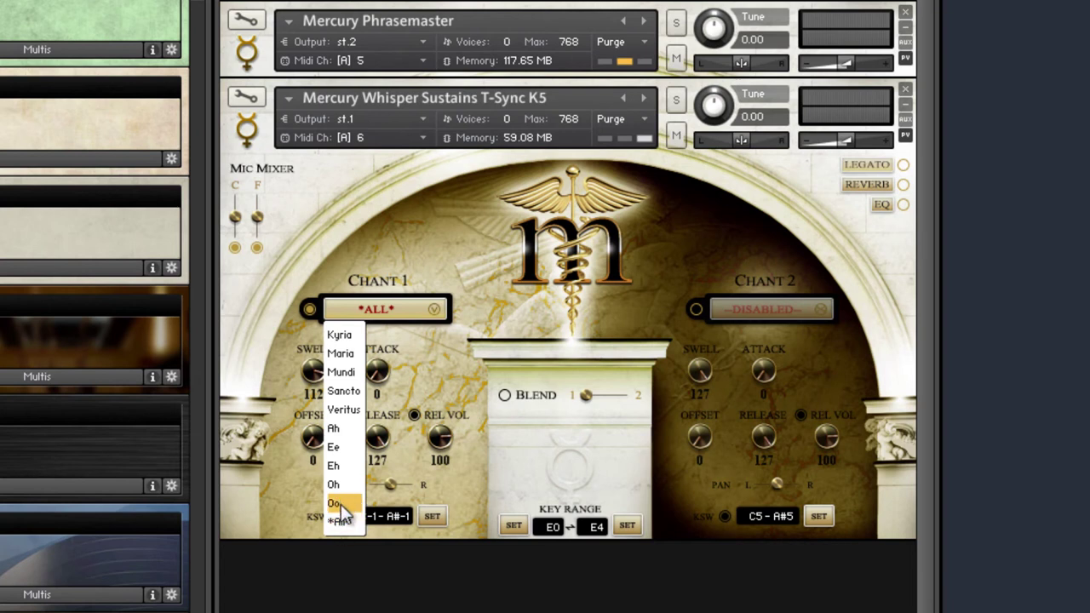
left_click(554, 607)
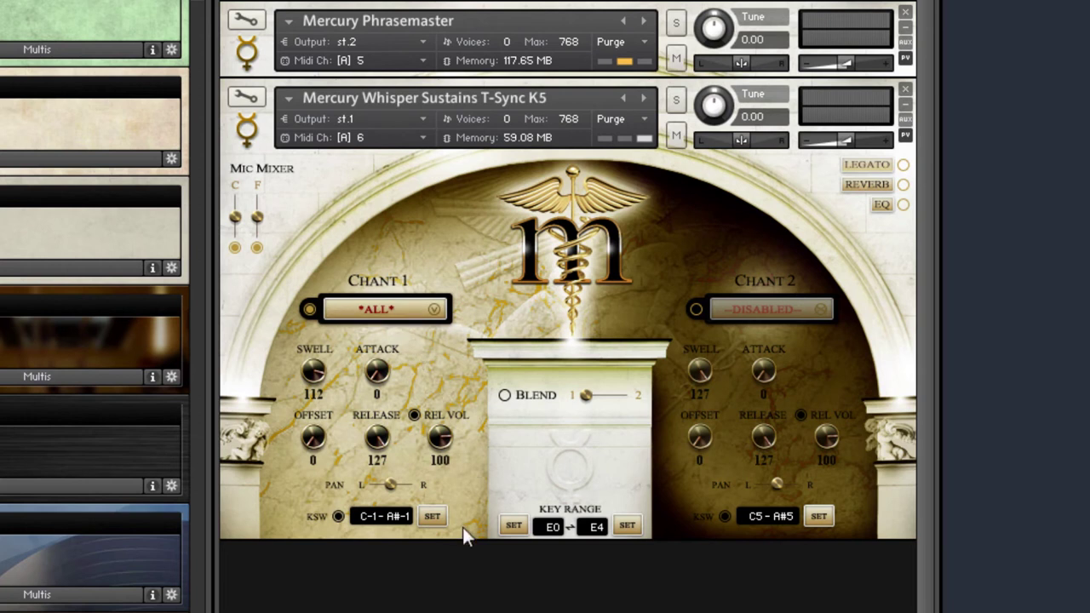
- Switch back to the BC Whisper part, play it from just before bar 52 to about bar 60, and return to the project
left_click(495, 87)
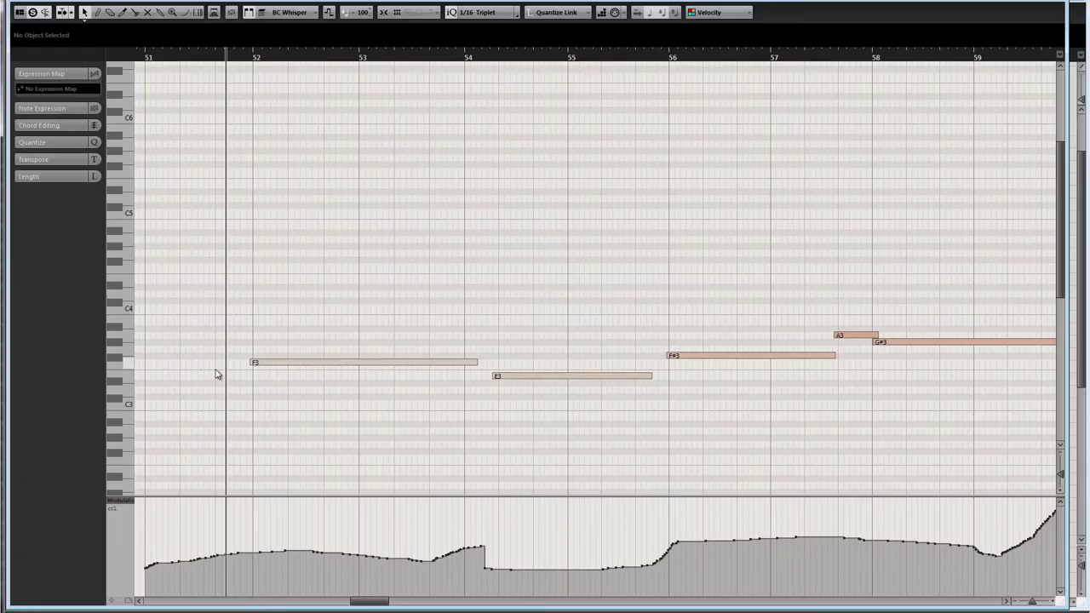
scroll(220, 341, "down", 1)
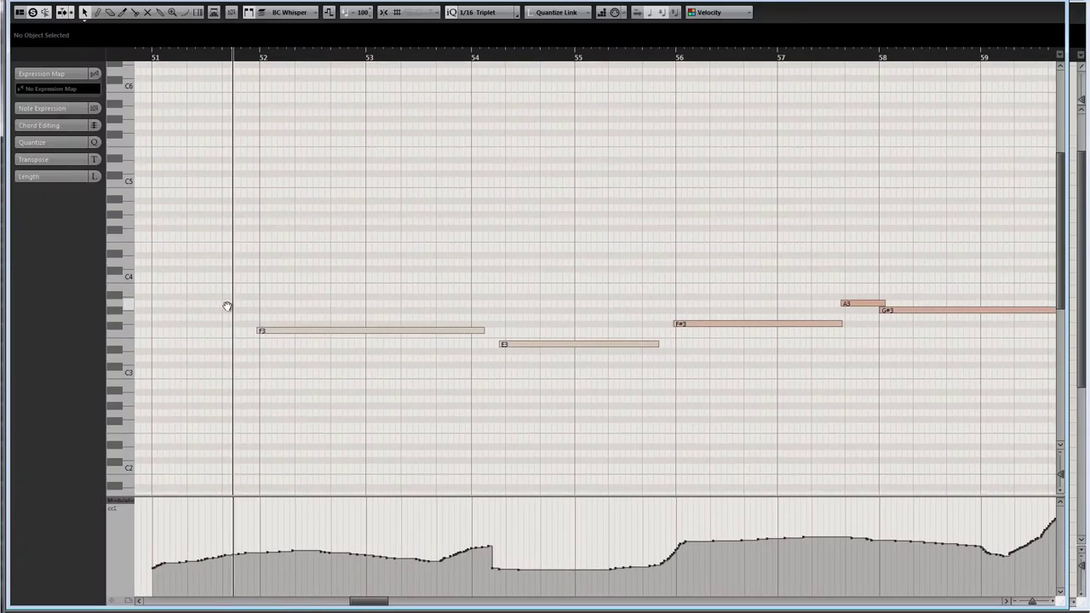
key("space")
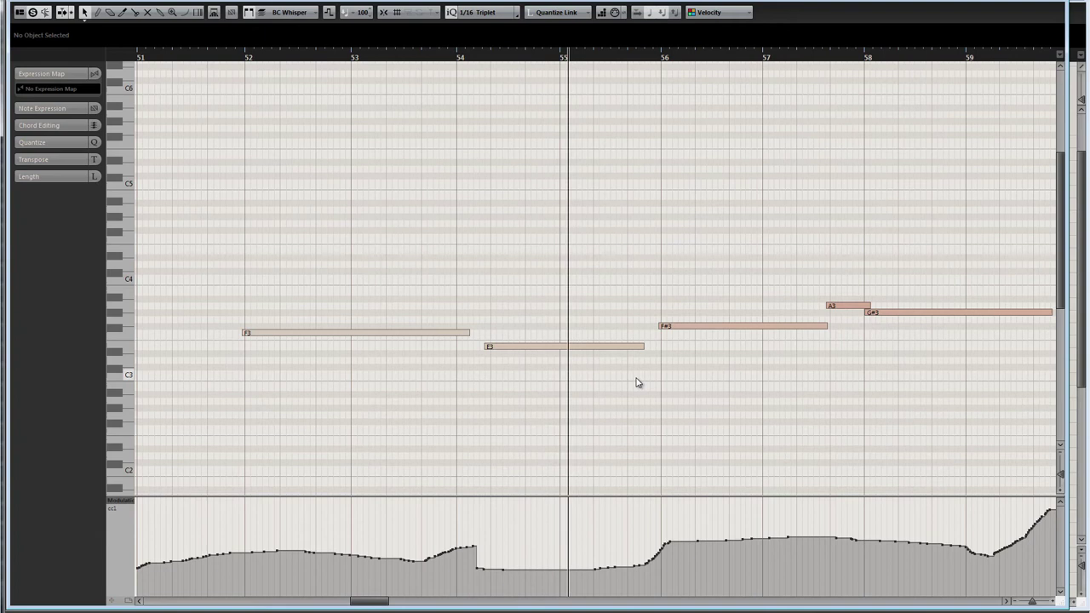
left_click_drag(681, 389, 608, 396)
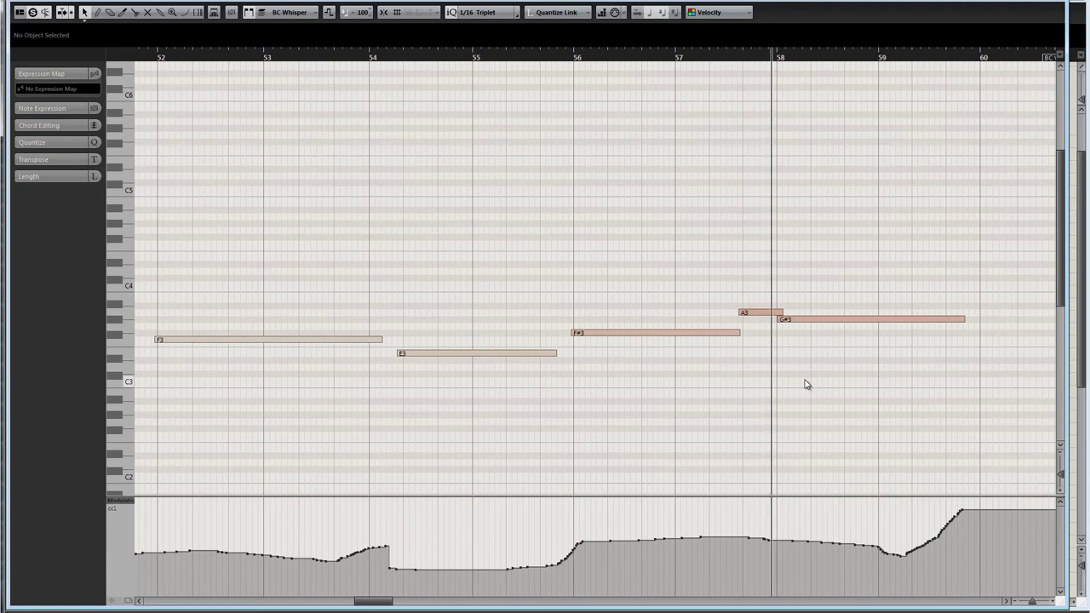
left_click_drag(749, 375, 769, 392)
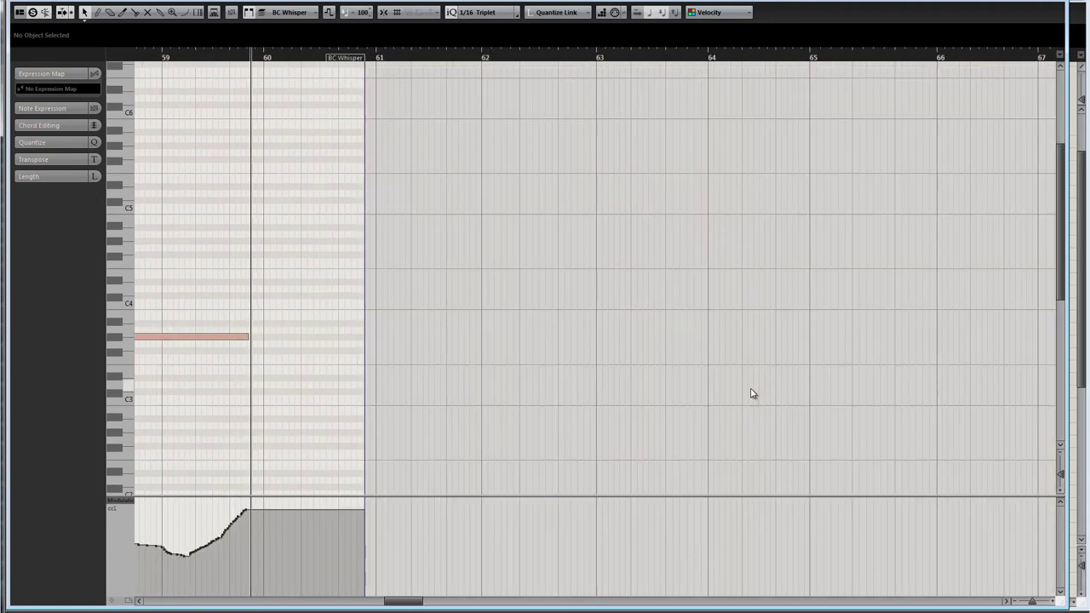
left_click_drag(253, 350, 1020, 332)
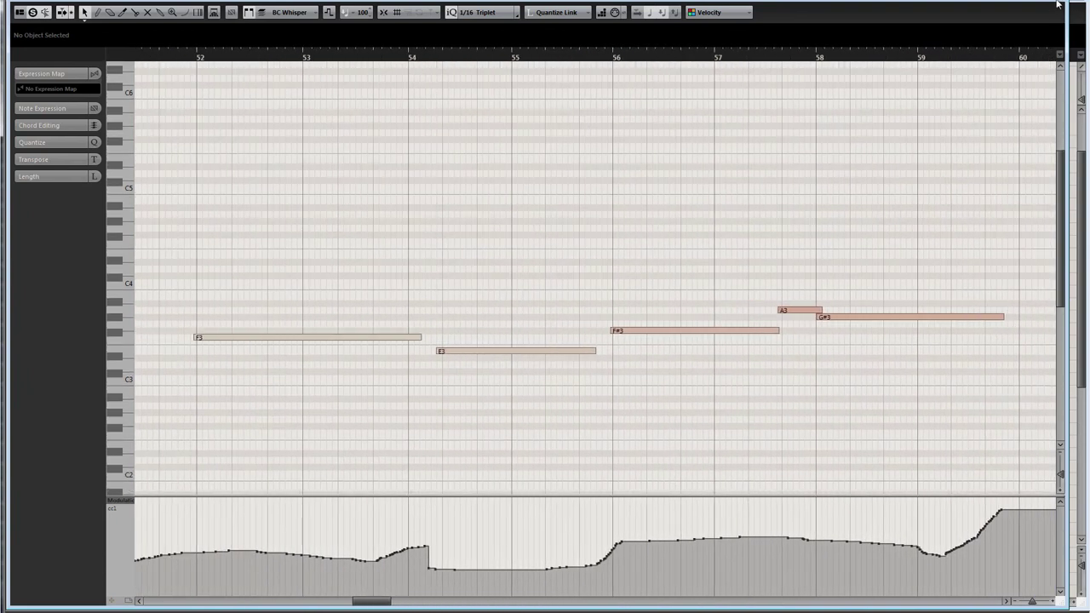
left_click(1056, 6)
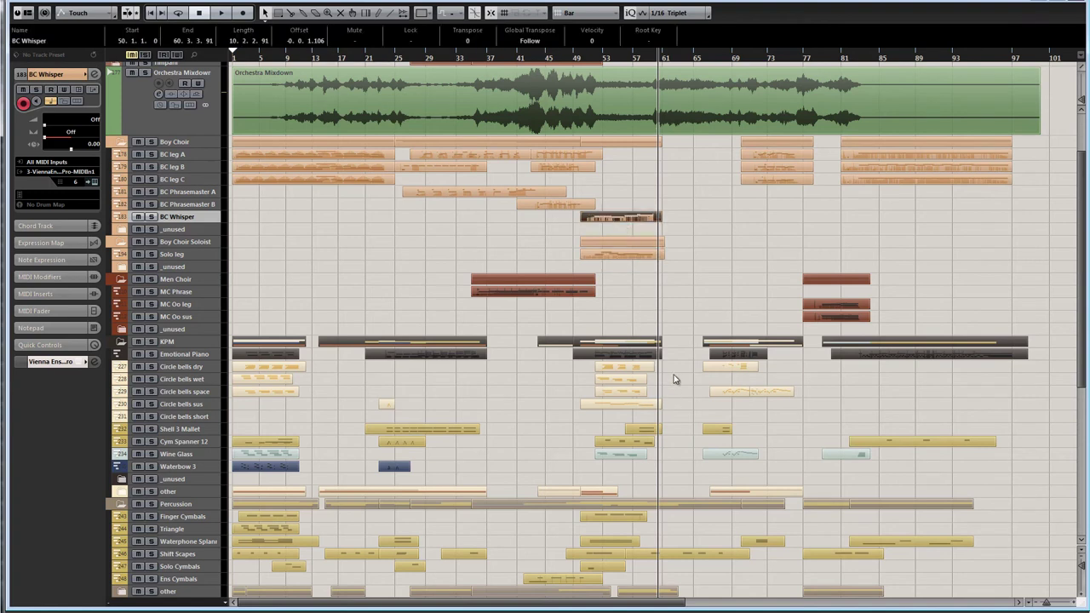
- Add the KPM and percussion parts around bars 49 to 61 to the BC Whisper selection and open them together in the editor
left_click_drag(672, 358, 606, 482)
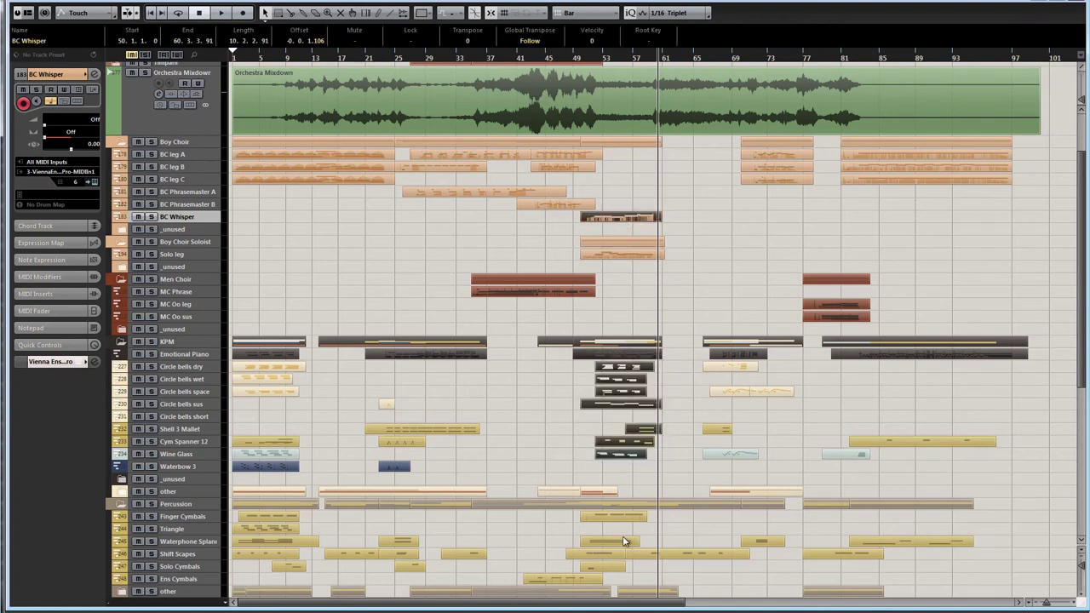
scroll(640, 538, "down", 3)
left_click_drag(626, 440, 613, 419)
left_click(639, 451, "shift")
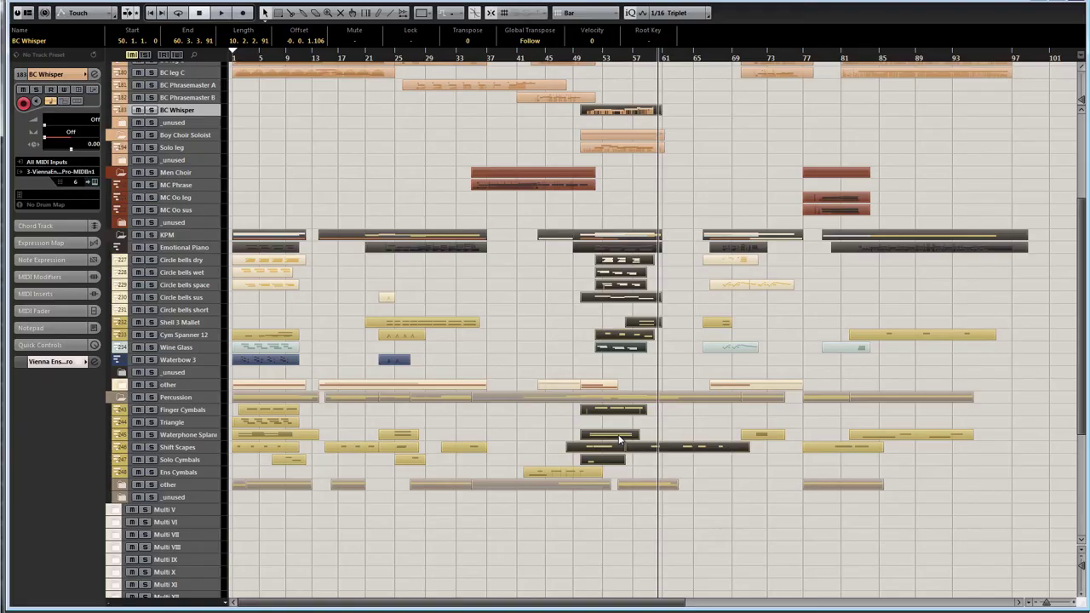
double_click(620, 439)
scroll(443, 183, "right", 2)
- Make BC Whisper the active part and play the layered whisper, piano, bell and percussion notes from about bar 51 onward
left_click(285, 12)
left_click(263, 139)
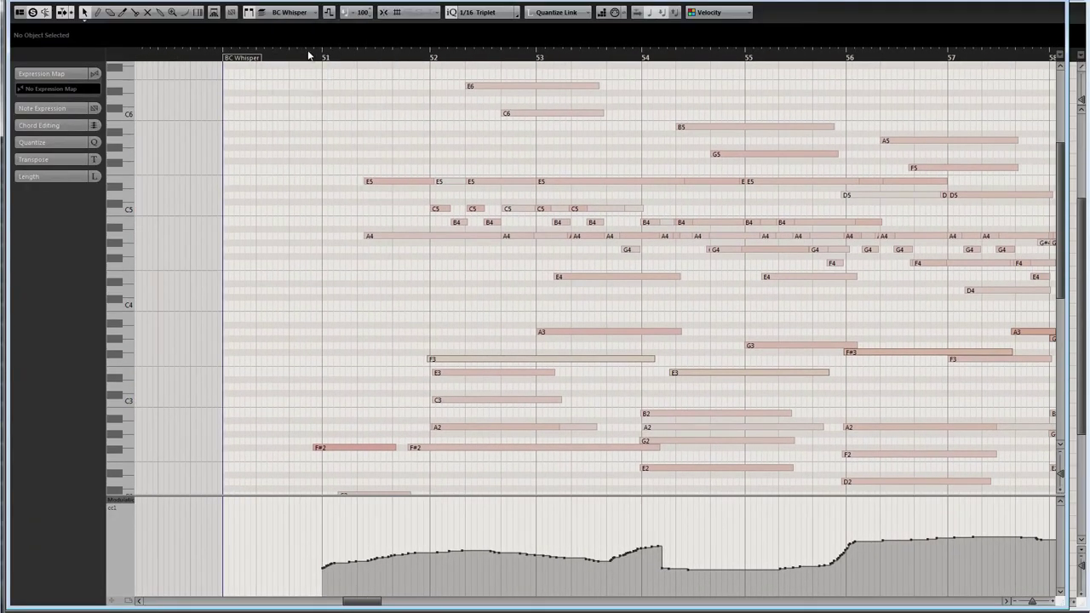
scroll(516, 258, "down", 2)
scroll(516, 258, "right", 2)
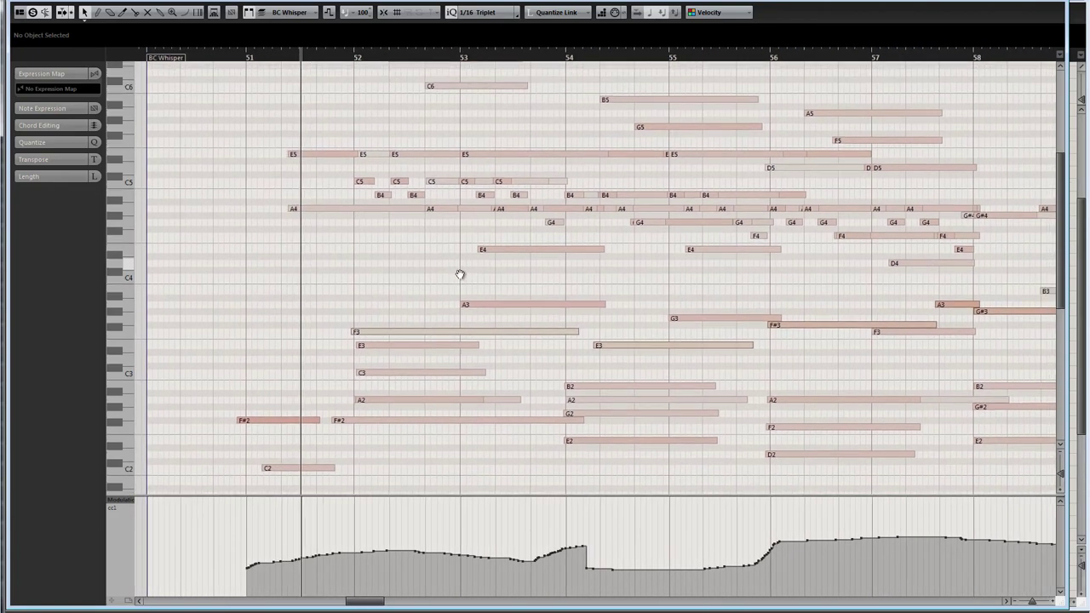
left_click_drag(460, 274, 421, 307)
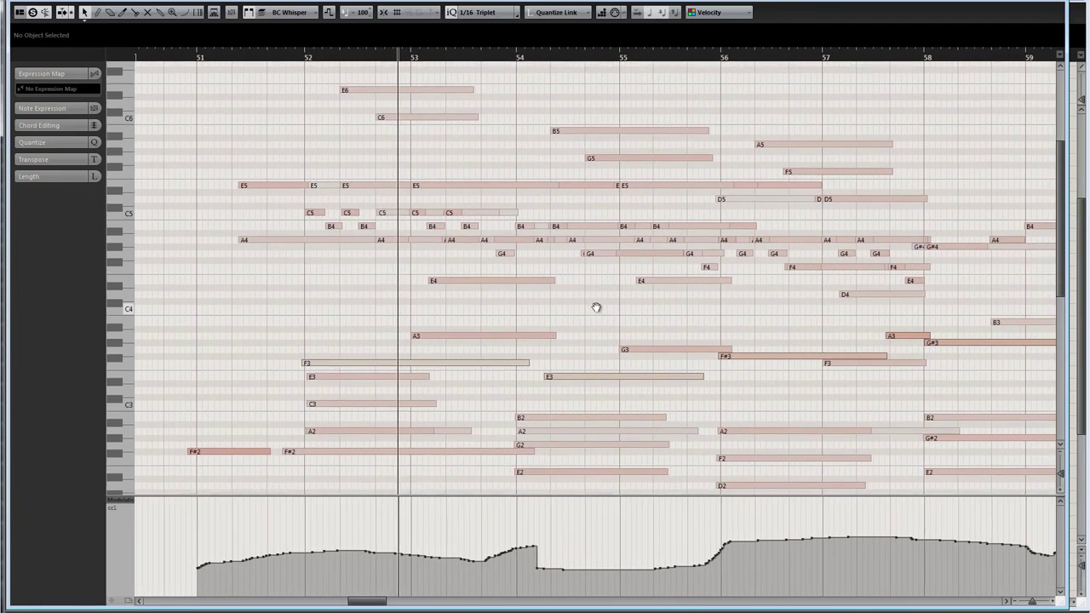
left_click_drag(594, 307, 502, 294)
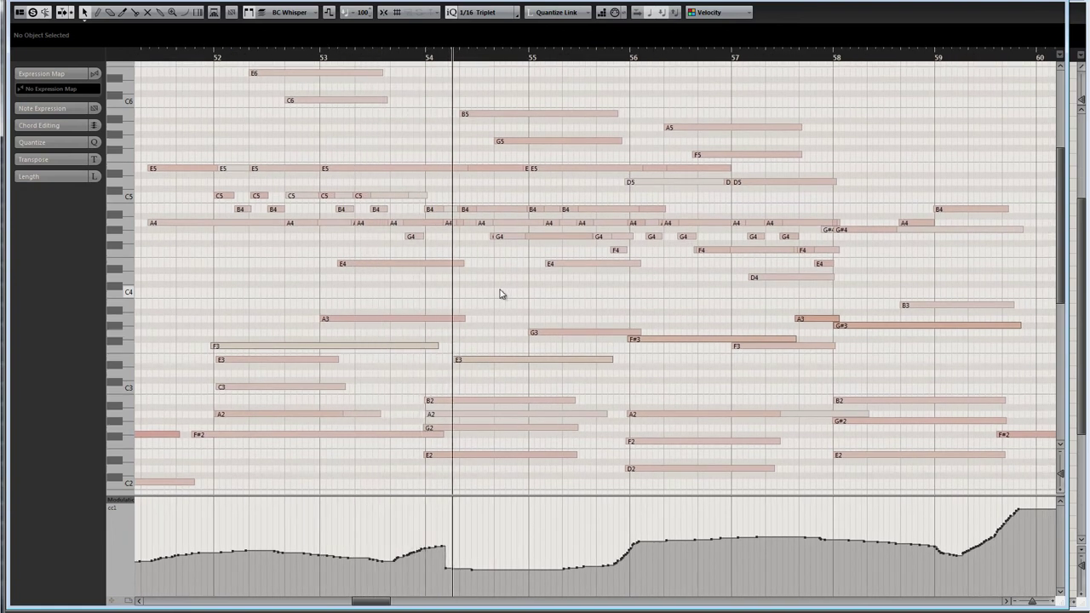
left_click_drag(697, 299, 588, 299)
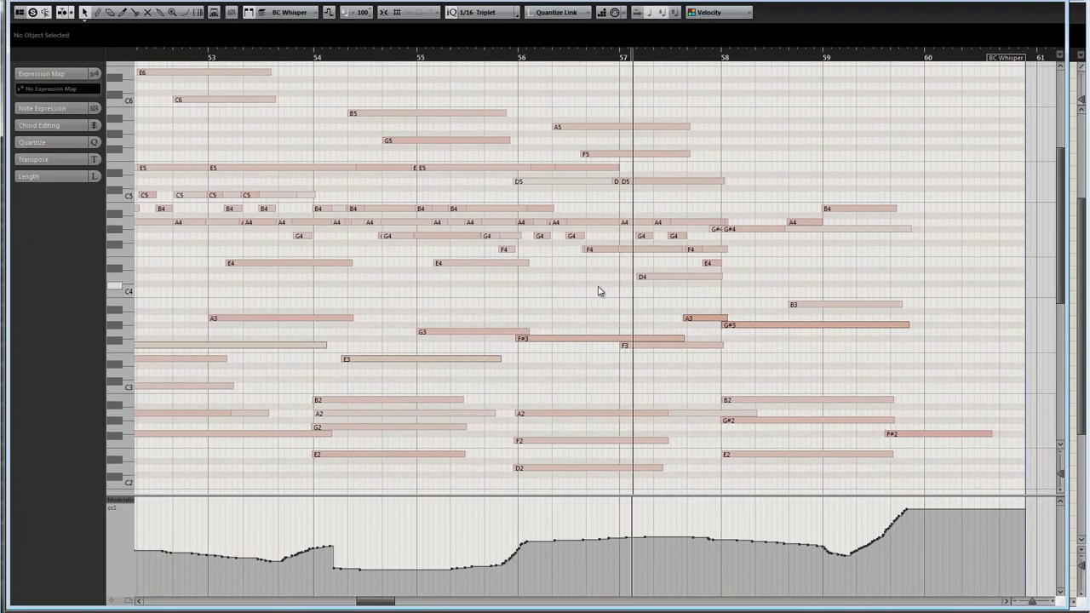
- Make Emotional Piano the active part, review its notes between bars 53 and 60, and return to the project
left_click(302, 13)
left_click(290, 39)
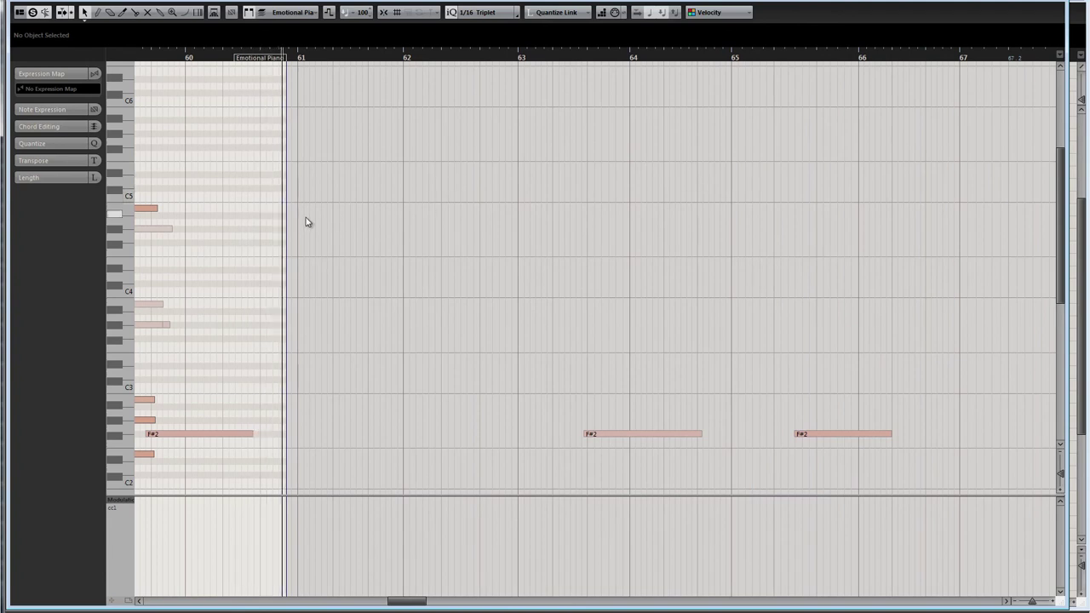
scroll(287, 241, "left", 8)
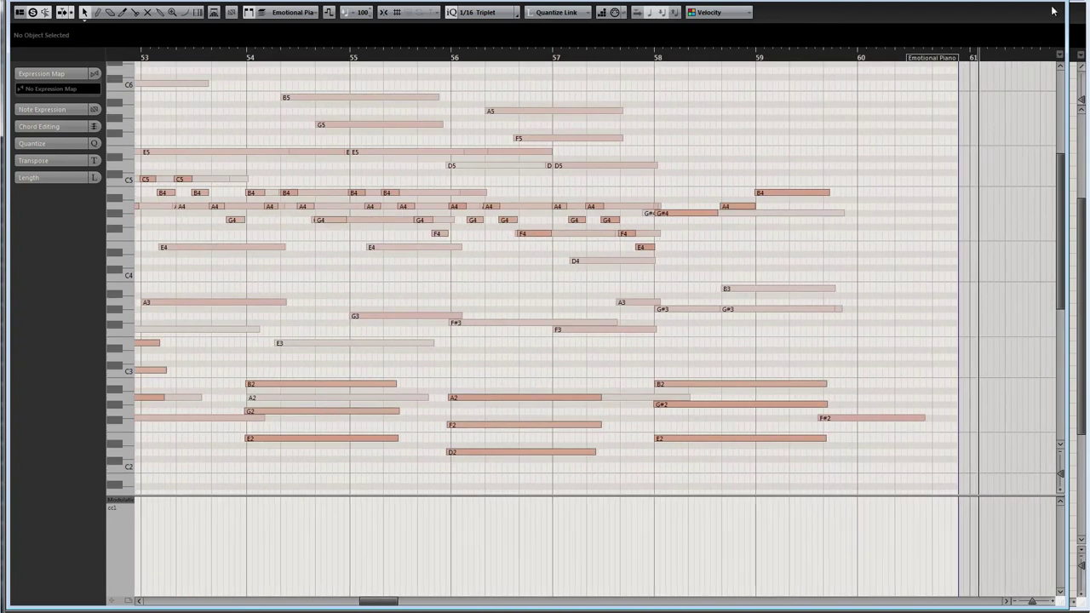
left_click(1053, 11)
- Open the Boy Choir Soloist's Solo leg part in the editor and examine its notes, modulation and expression curves between bars 51 and 59
left_click(633, 304)
scroll(633, 304, "up", 4)
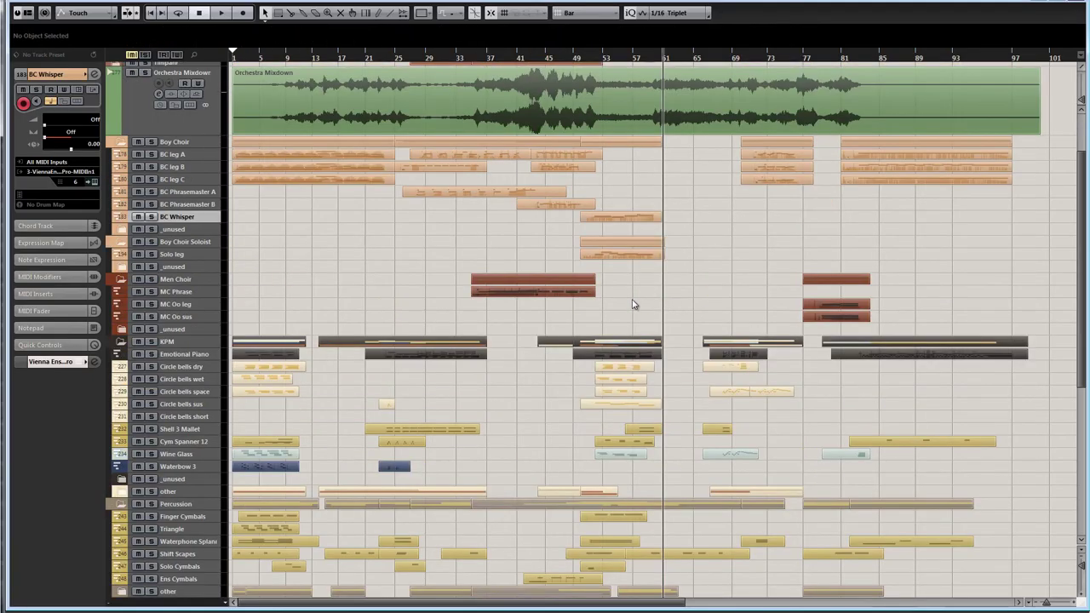
left_click(605, 257)
double_click(605, 257)
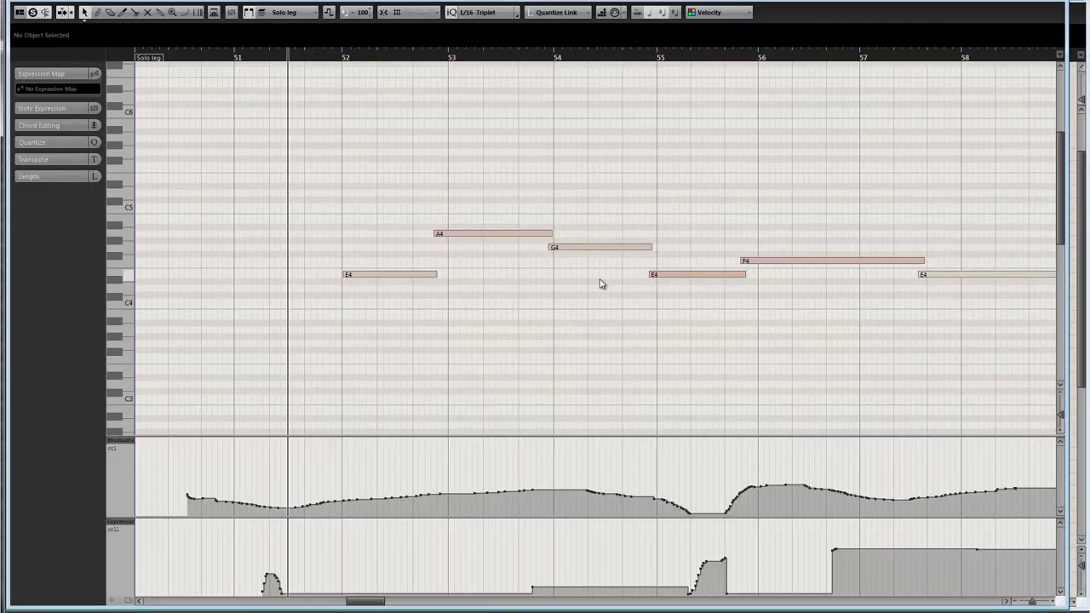
scroll(660, 282, "right", 2)
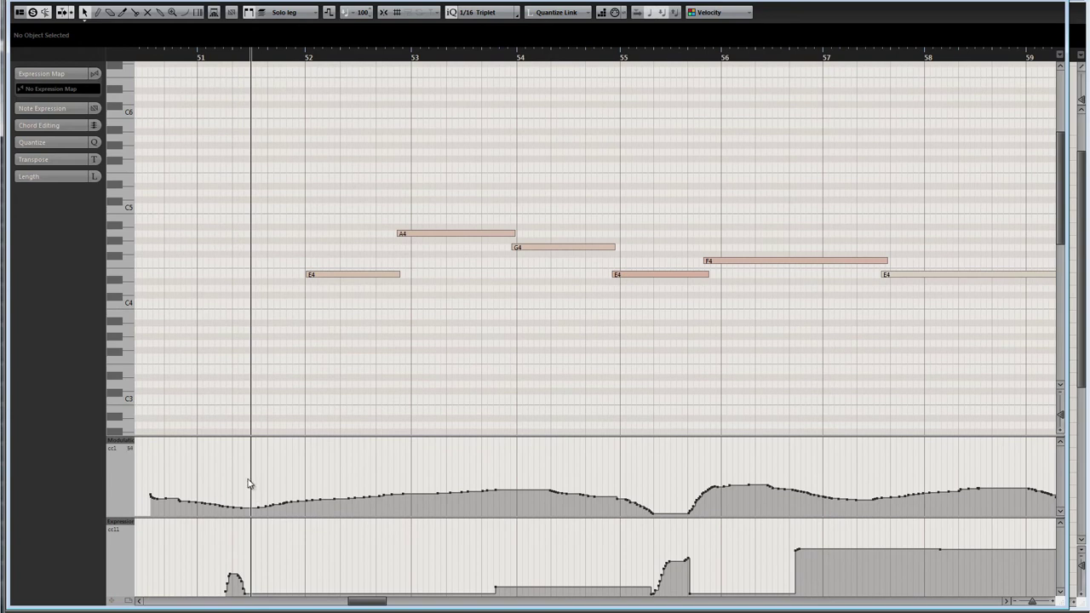
scroll(574, 310, "right", 4)
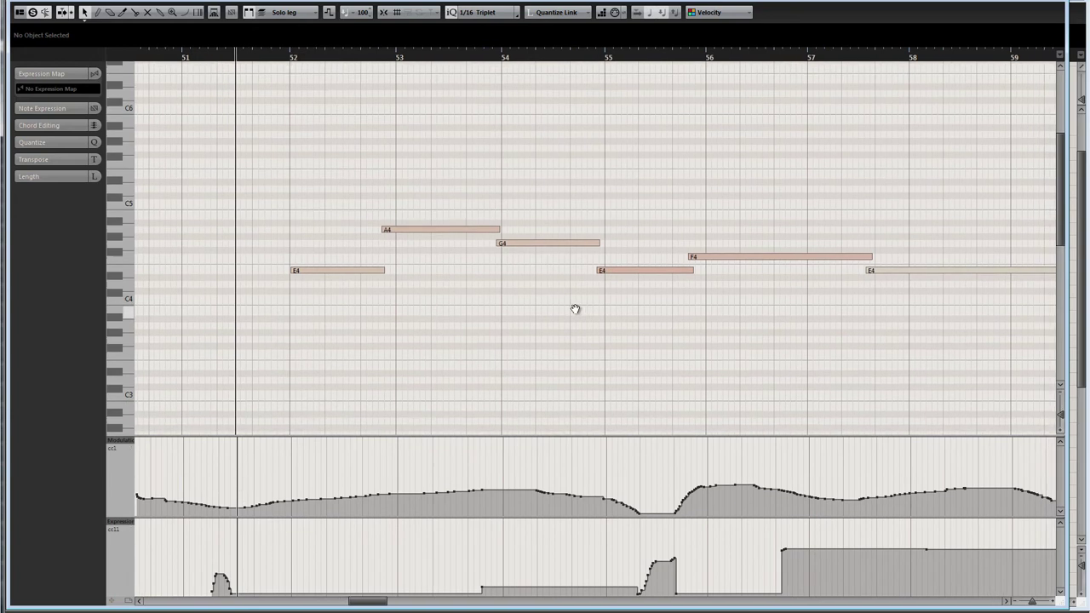
scroll(294, 496, "left", 1)
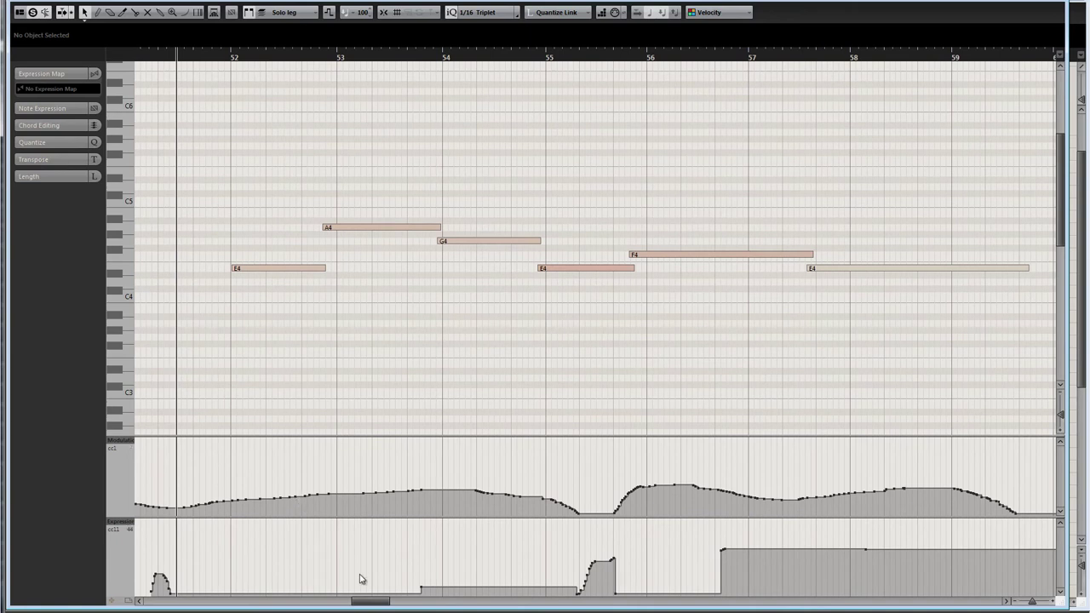
- Switch to Kontakt and check the MIDI controller assignments of Swell and legato Speed in Mercury Solo Legato T-Stretch K5
mouse_move(526, 606)
left_click(545, 553)
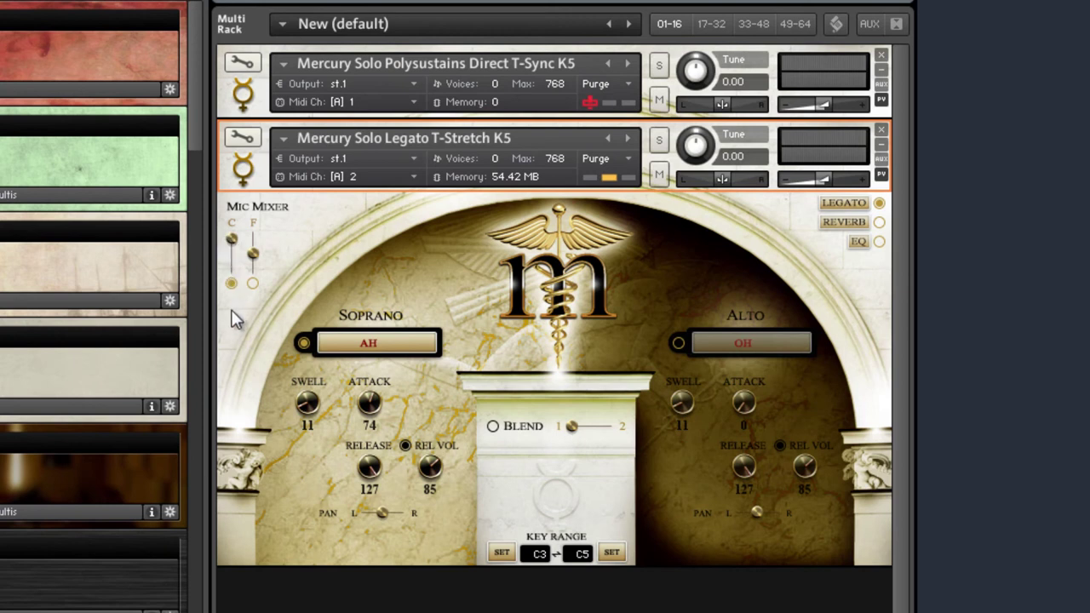
right_click(304, 406)
left_click(331, 500)
left_click(841, 206)
right_click(677, 288)
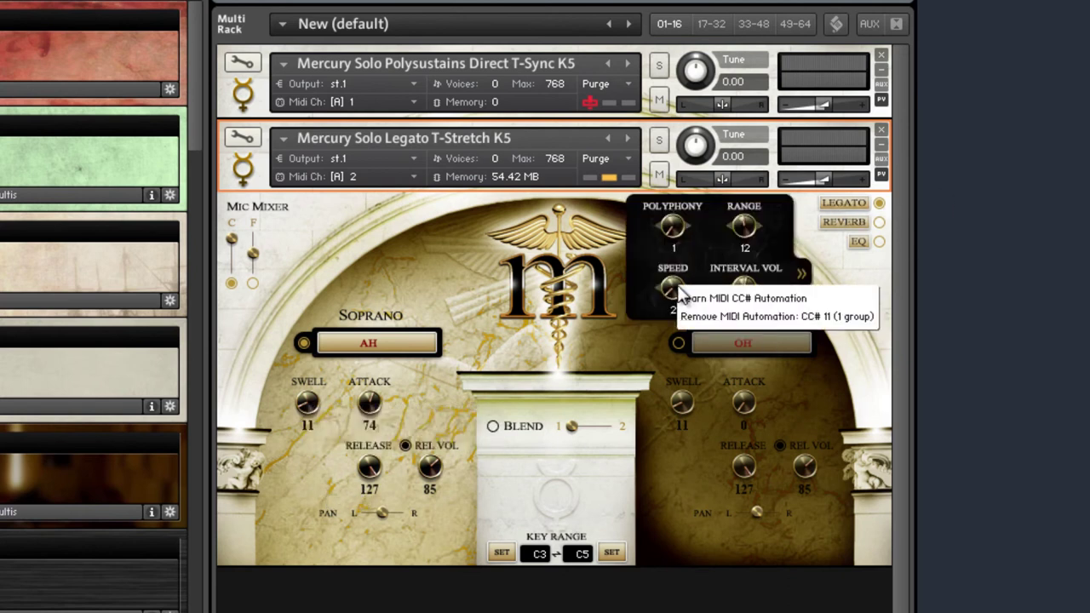
left_click(594, 212)
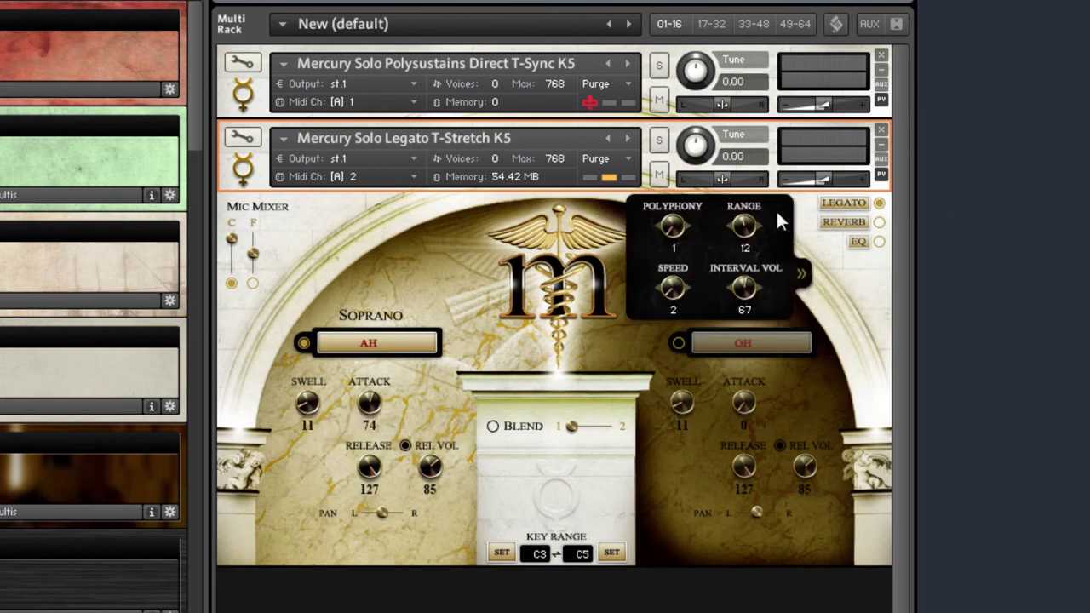
left_click(863, 205)
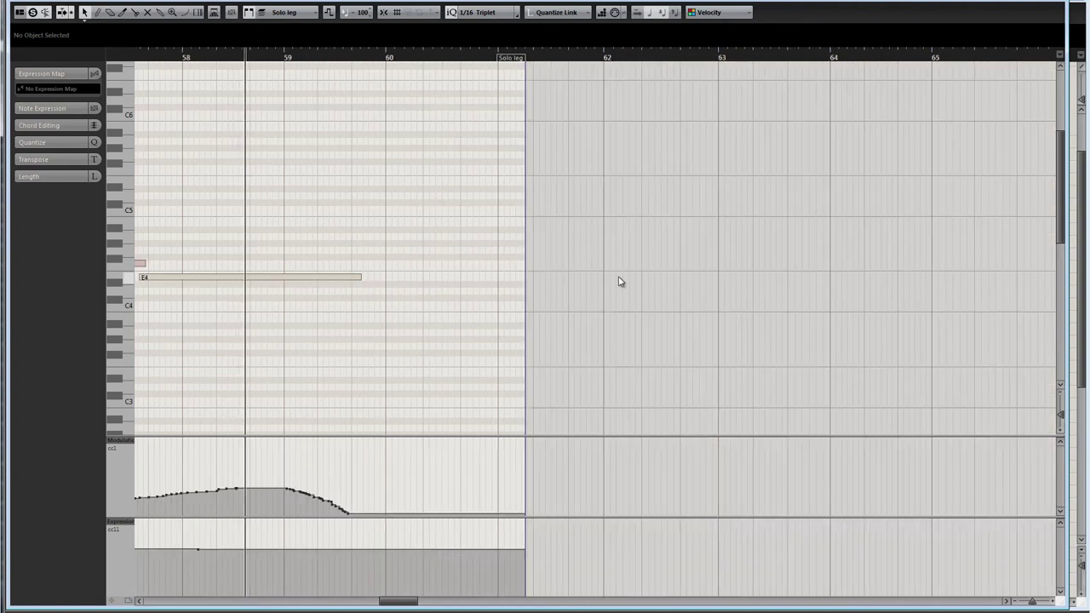
- Open the Solo leg and Emotional Piano parts together in the editor and play their overlapping notes from about bar 54 to bar 60
scroll(222, 302, "left", 10)
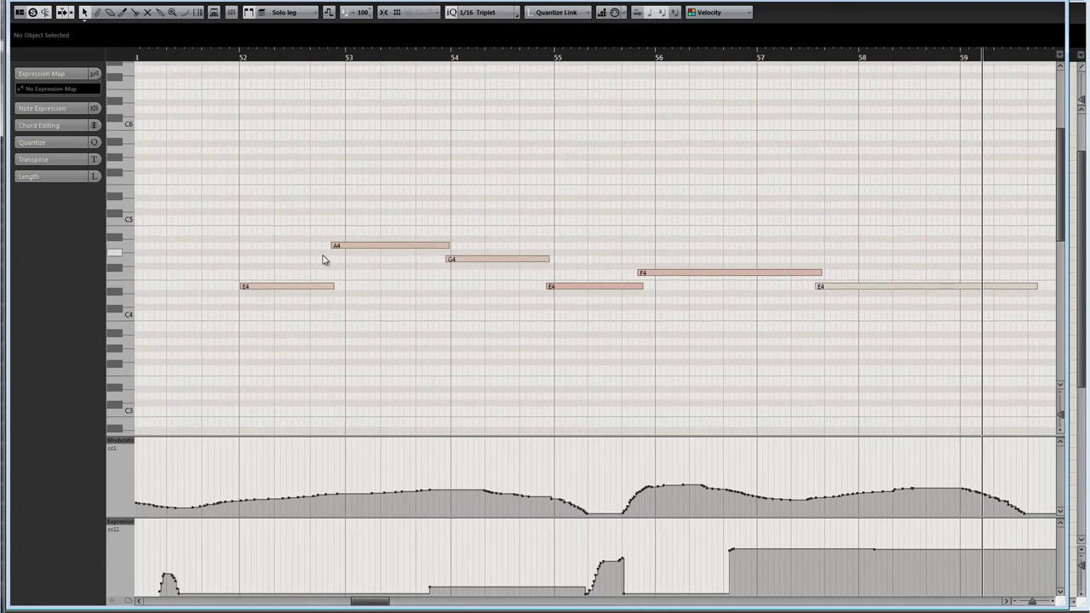
left_click(1056, 4)
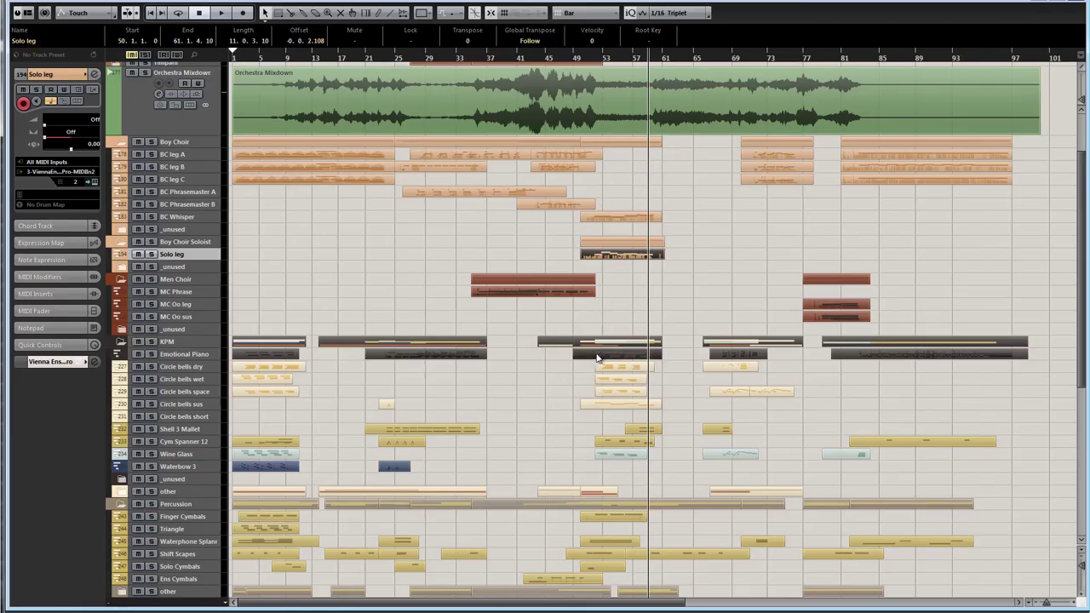
key("ctrl+e")
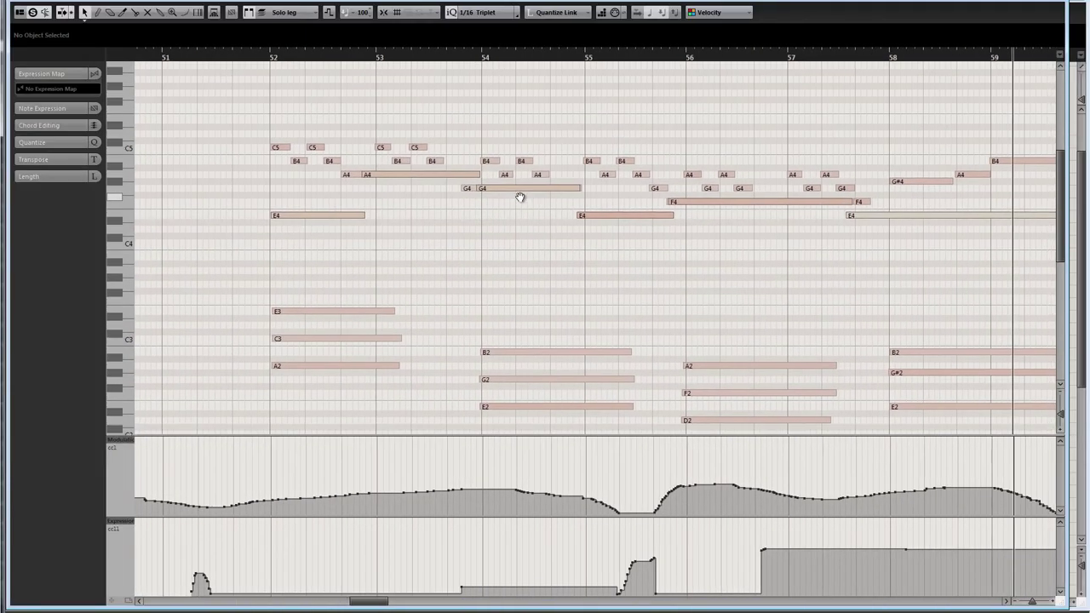
left_click_drag(519, 197, 468, 183)
left_click_drag(234, 63, 187, 67)
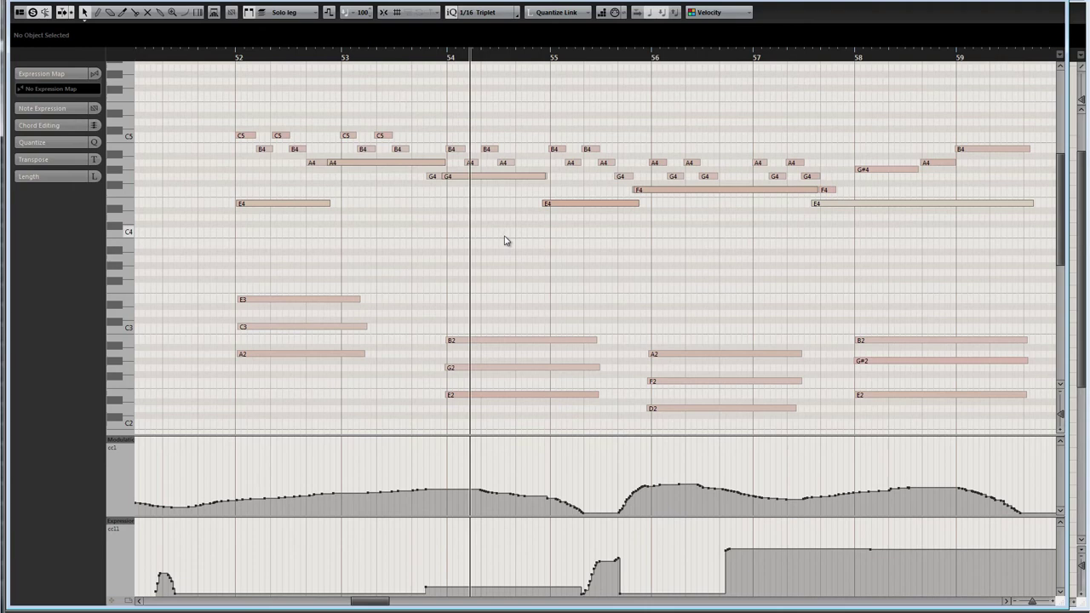
left_click_drag(693, 272, 559, 260)
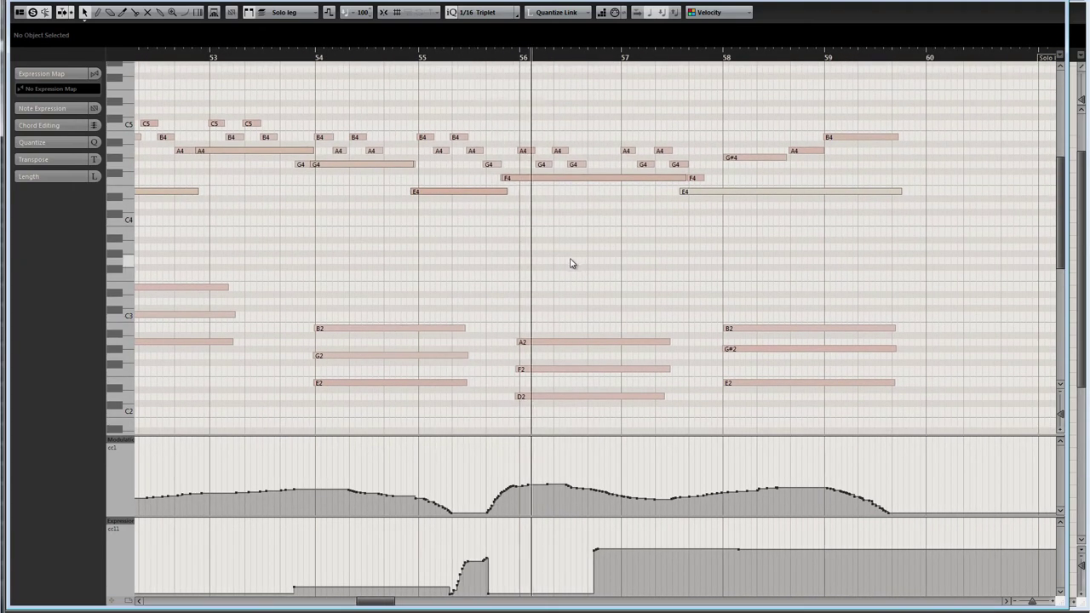
left_click_drag(655, 250, 618, 261)
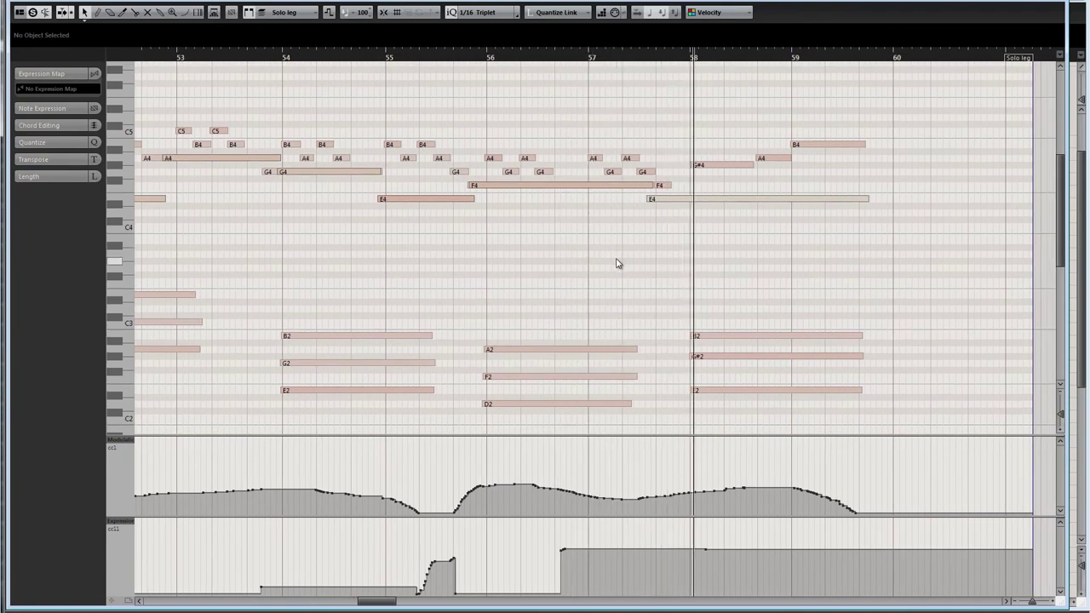
scroll(638, 258, "right", 10)
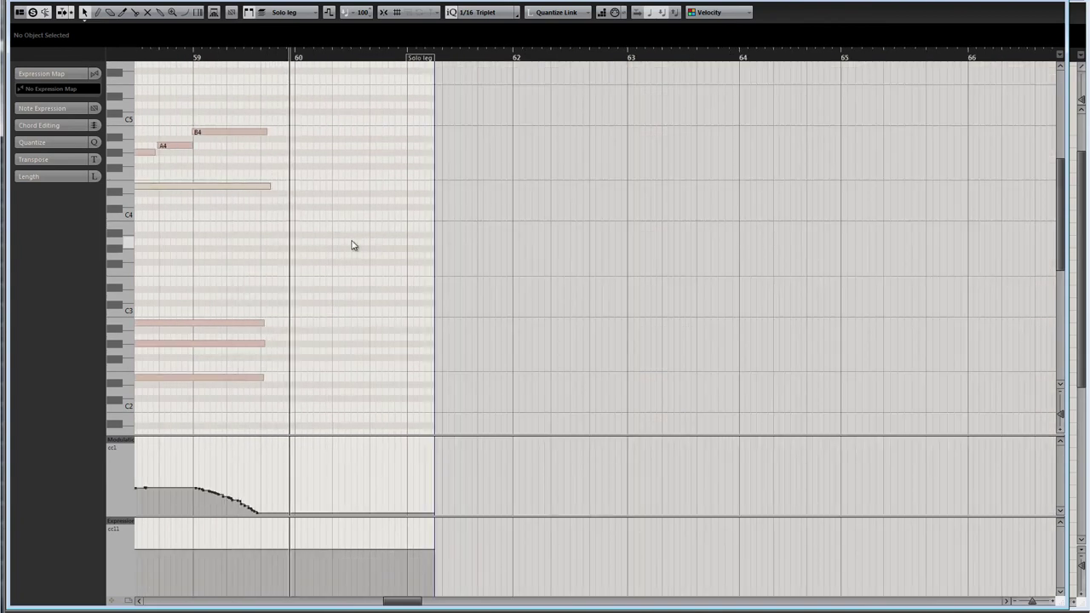
scroll(348, 247, "left", 10)
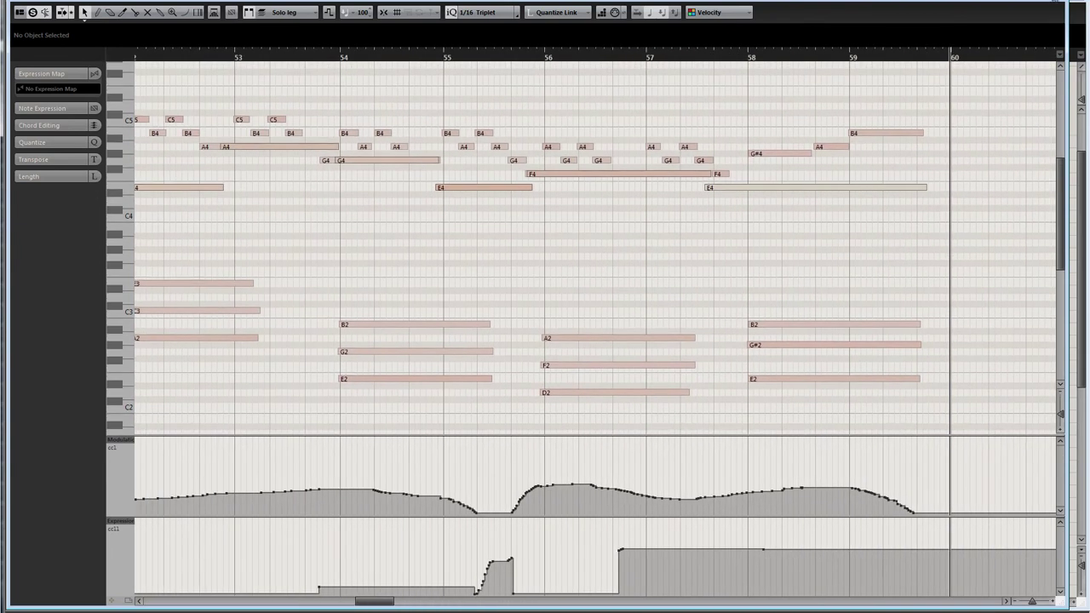
- Return to the project and play the full arrangement from about bar 56 to bar 72
key("ctrl+e")
key("space")
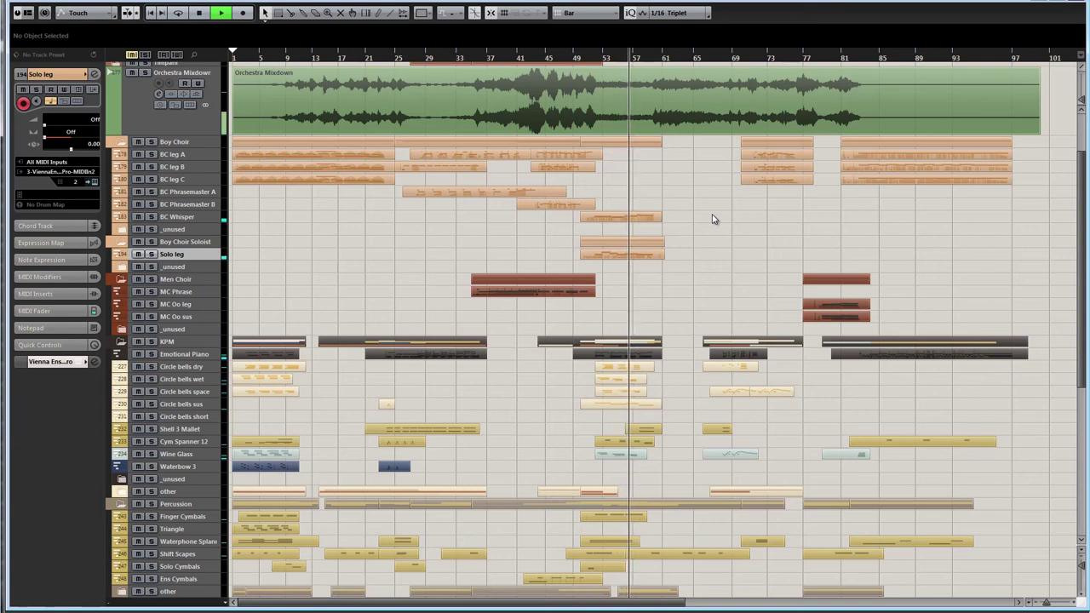
left_click_drag(713, 216, 660, 227)
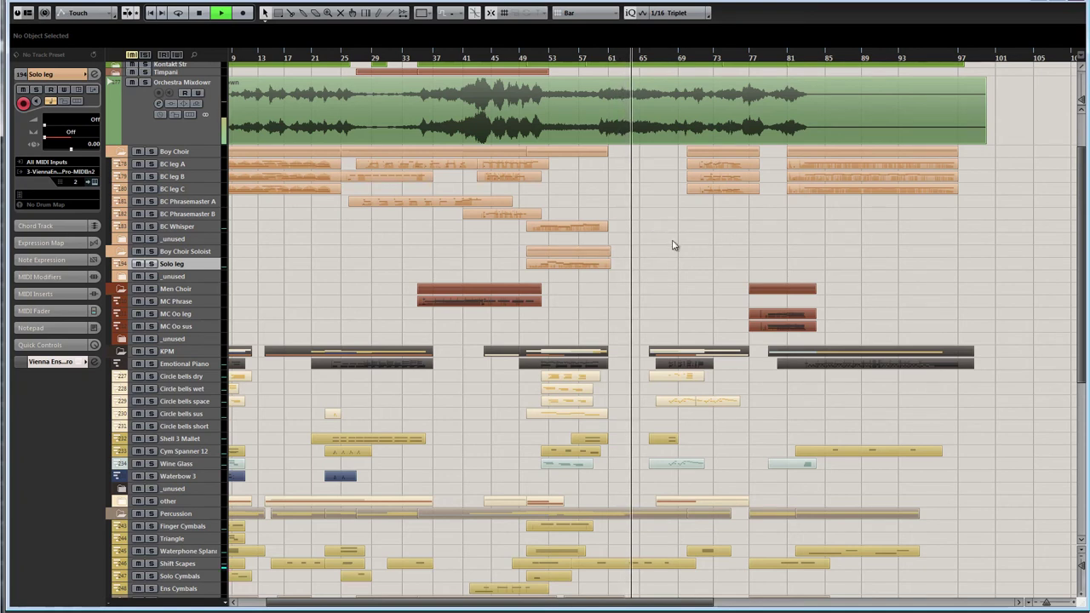
scroll(727, 248, "right", 3)
scroll(727, 248, "down", 1)
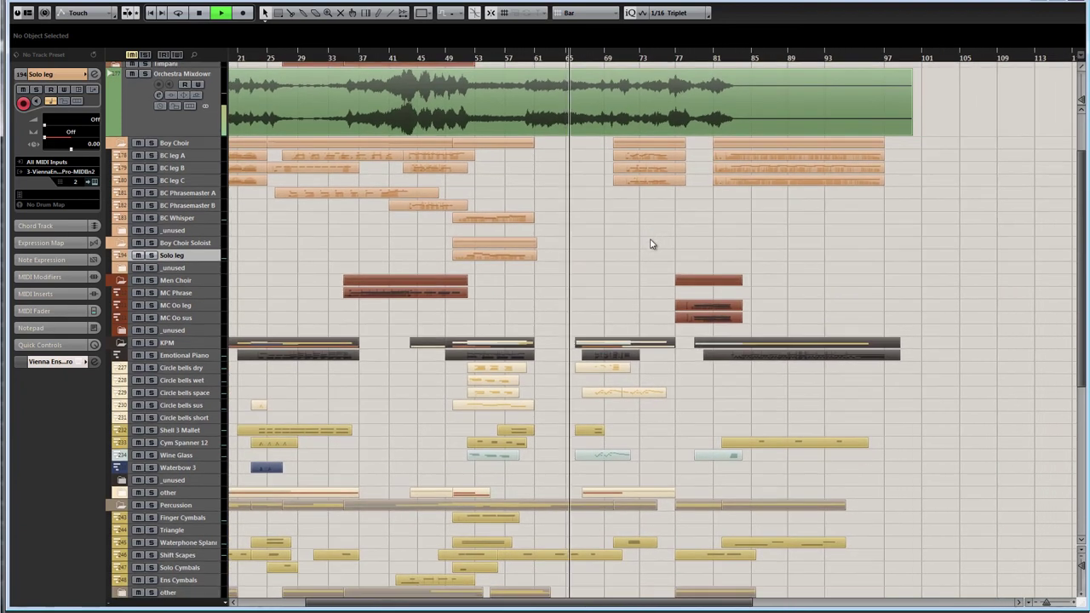
mouse_move(649, 244)
left_mouse_down()
mouse_move(650, 227)
mouse_move(652, 248)
left_mouse_up()
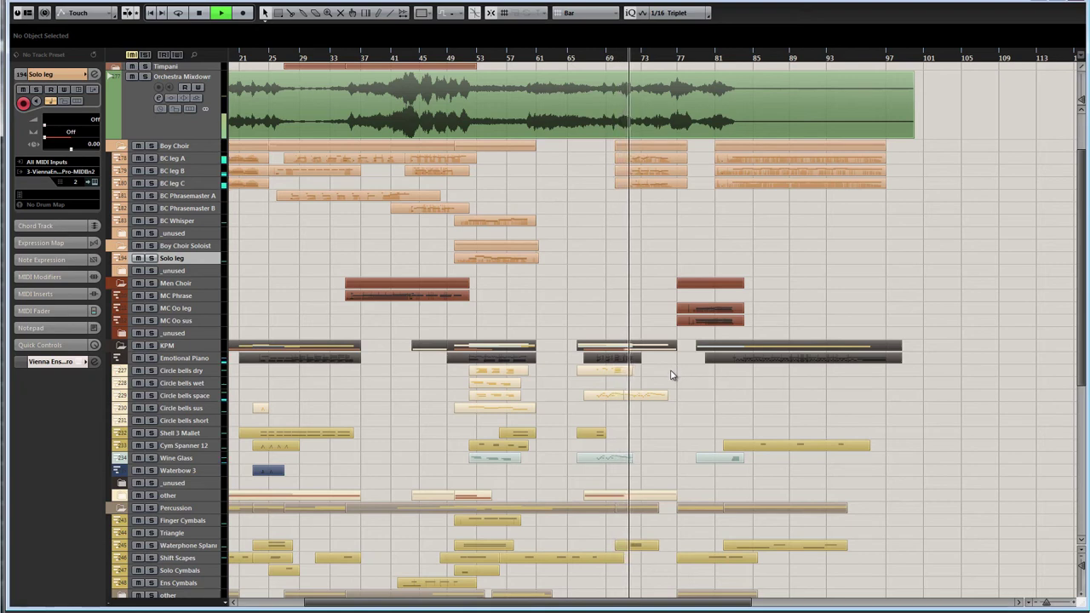
key("space")
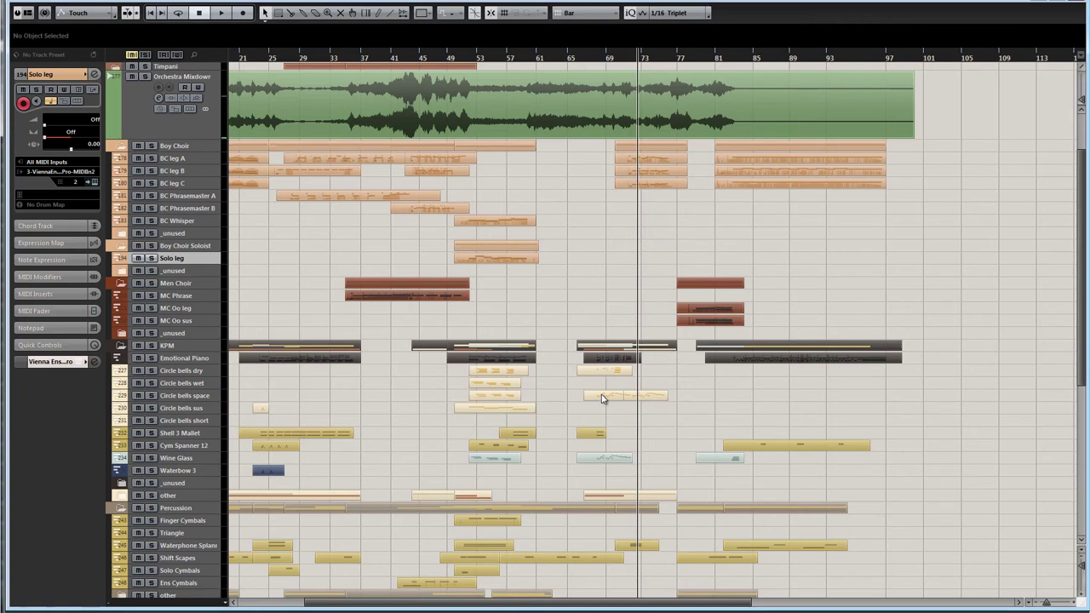
- Open the Shell 3 Mallet part just before bar 69 in the editor and inspect its E1 and E0 notes
double_click(587, 434)
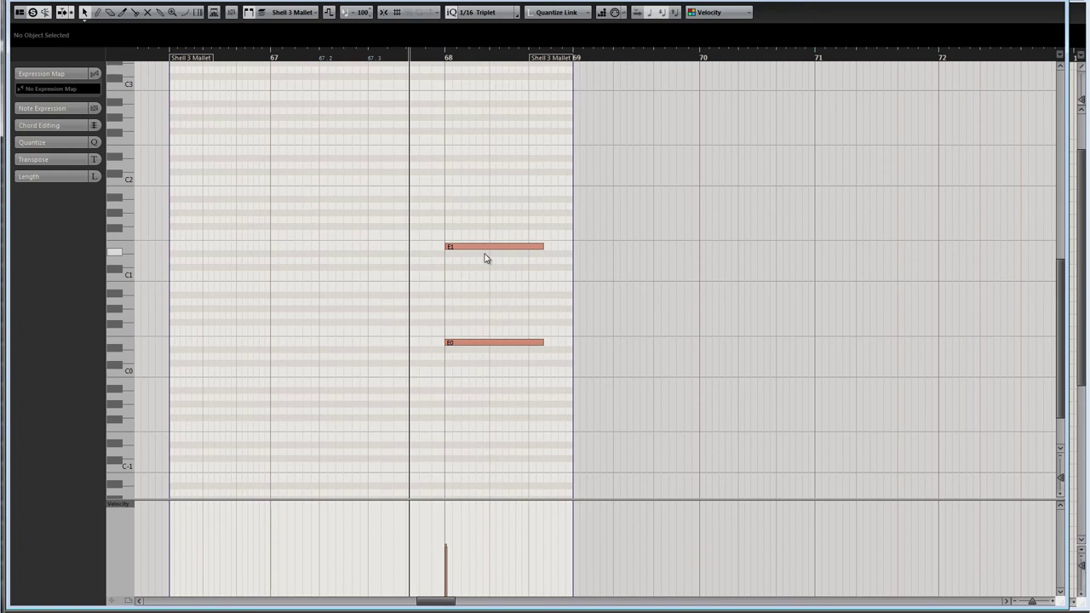
left_click(481, 250)
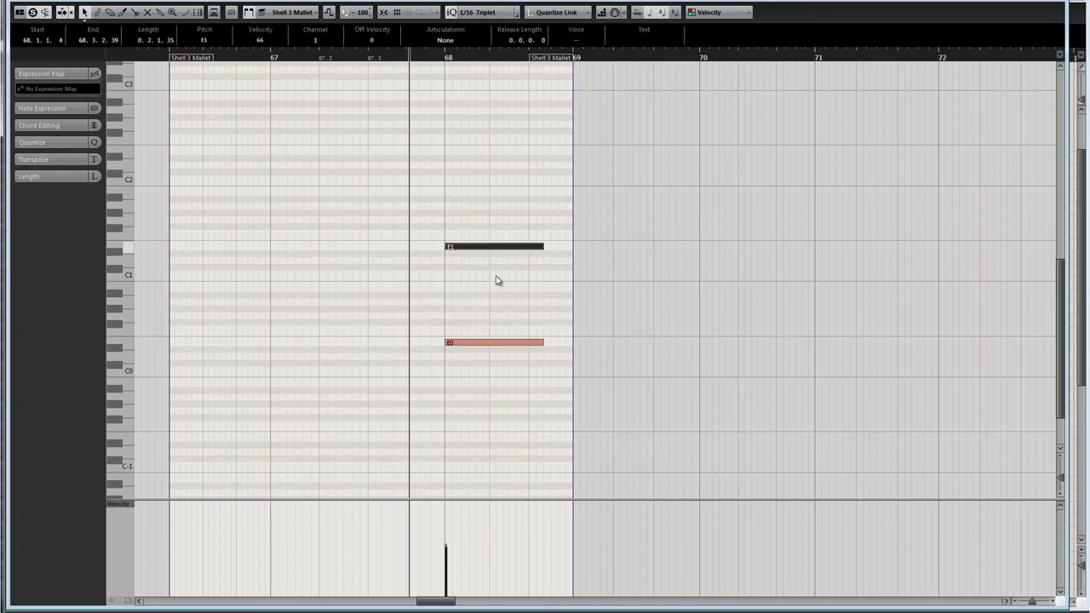
left_click(498, 280)
left_click(483, 344)
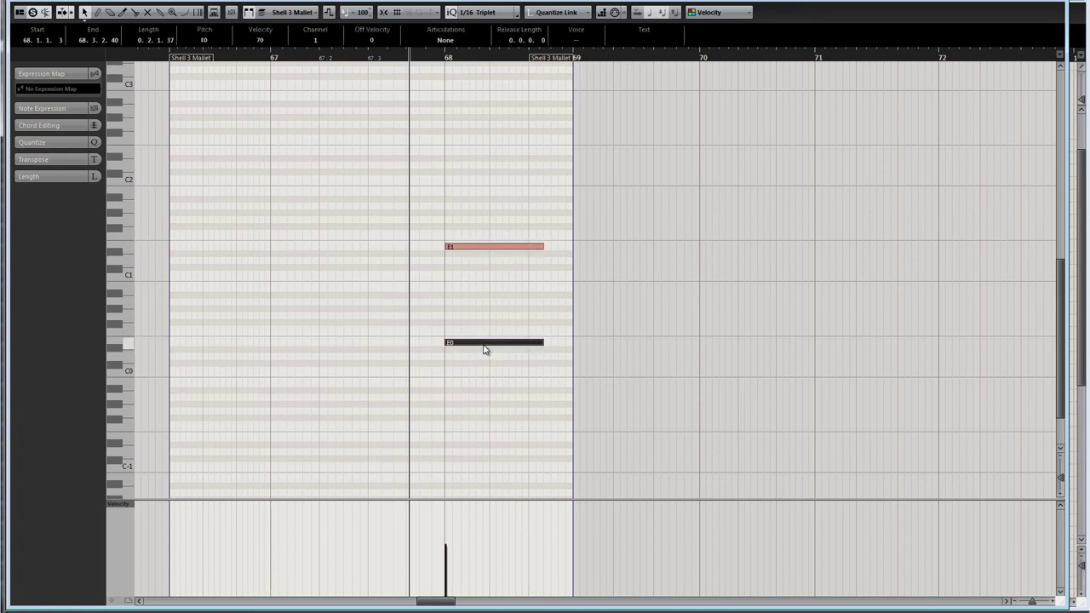
left_click(482, 370)
- Play the Shell 3 Mallet notes from just before bar 68 and return to the project
left_click(404, 57)
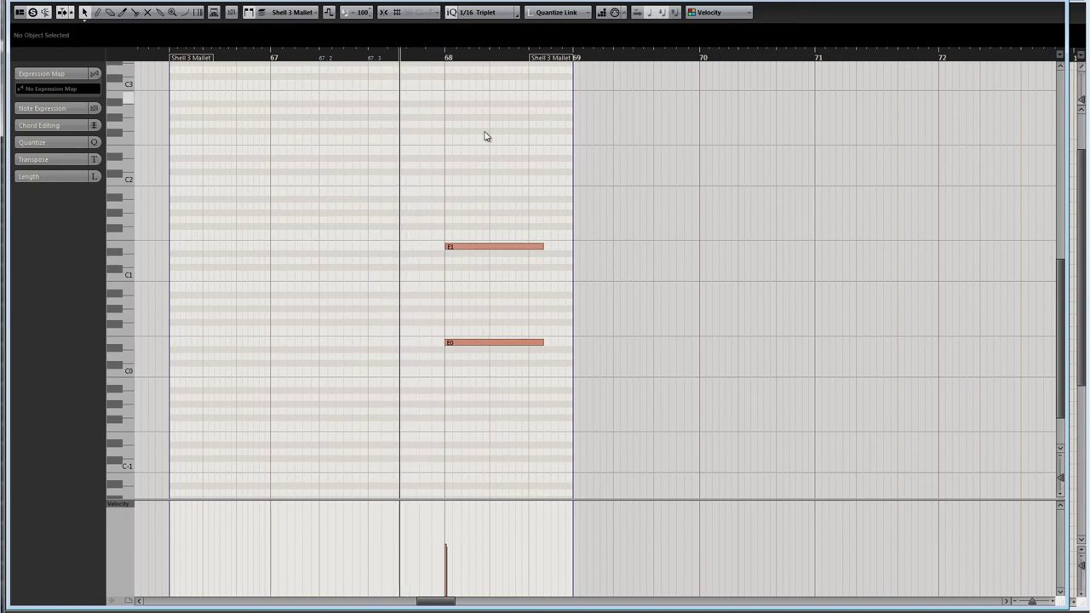
scroll(536, 172, "right", 1)
scroll(528, 183, "up", 1)
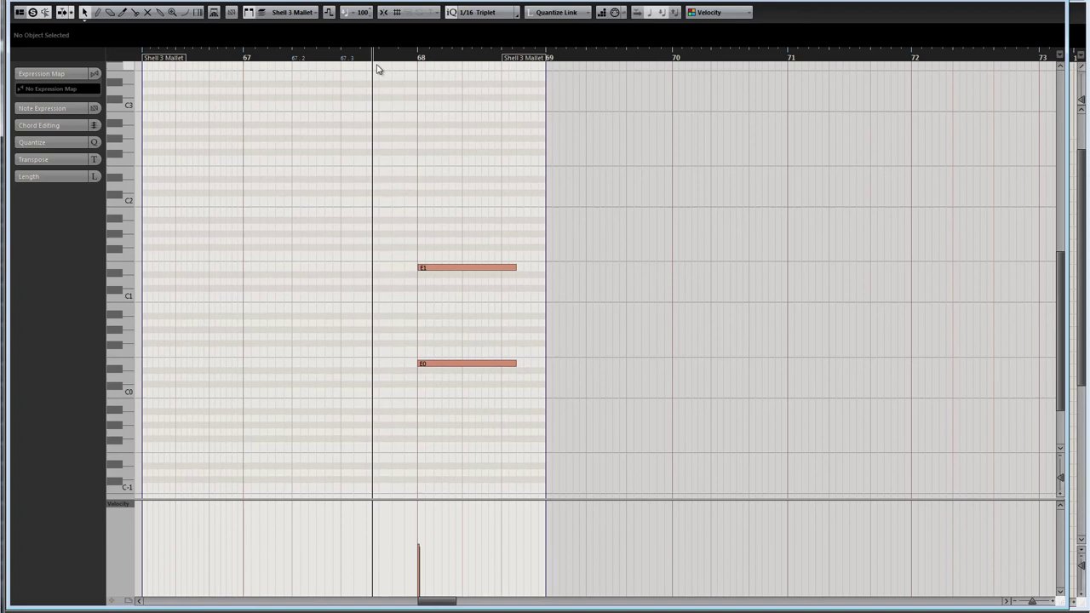
left_click(346, 57)
key("space")
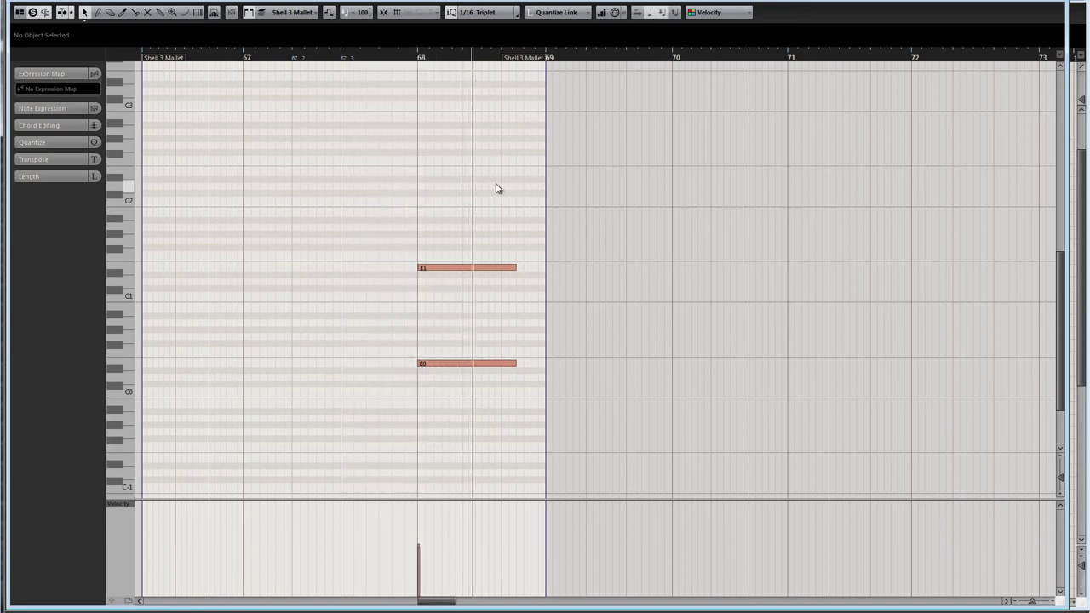
left_click(1056, 4)
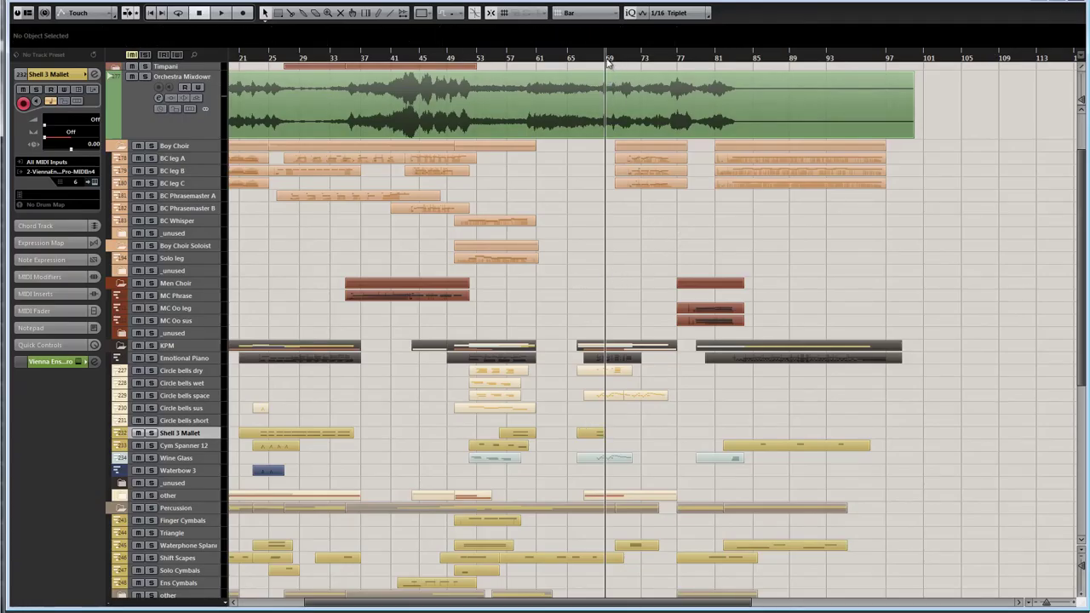
- Make Emotional Piano the active track and play the arrangement from about bar 68 into the boy choir legato entry
scroll(549, 311, "right", 1)
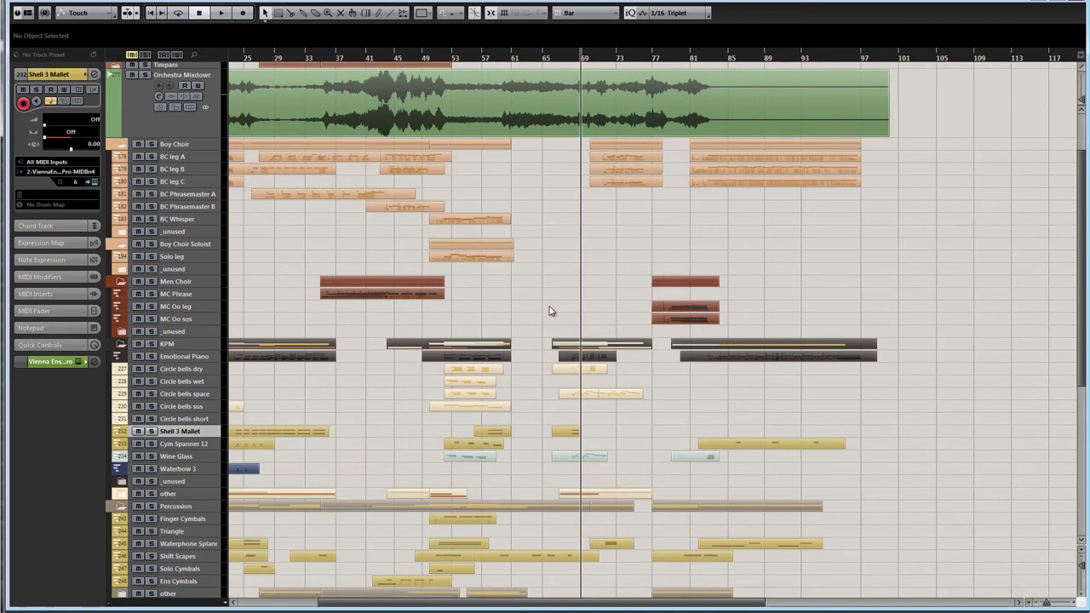
left_click(559, 58)
left_click(570, 62)
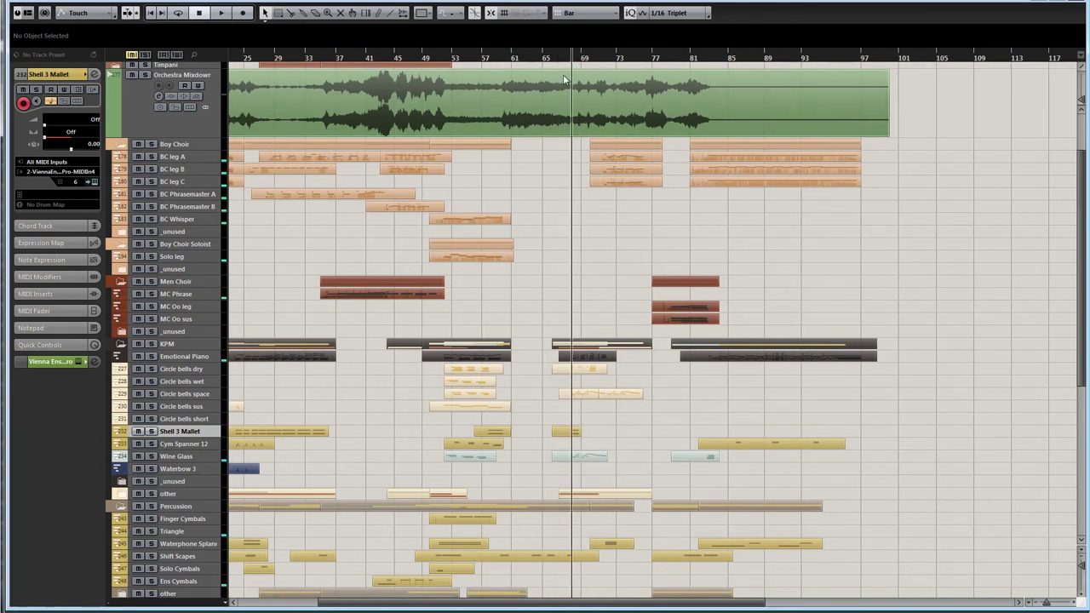
scroll(630, 354, "right", 1)
scroll(630, 355, "up", 1)
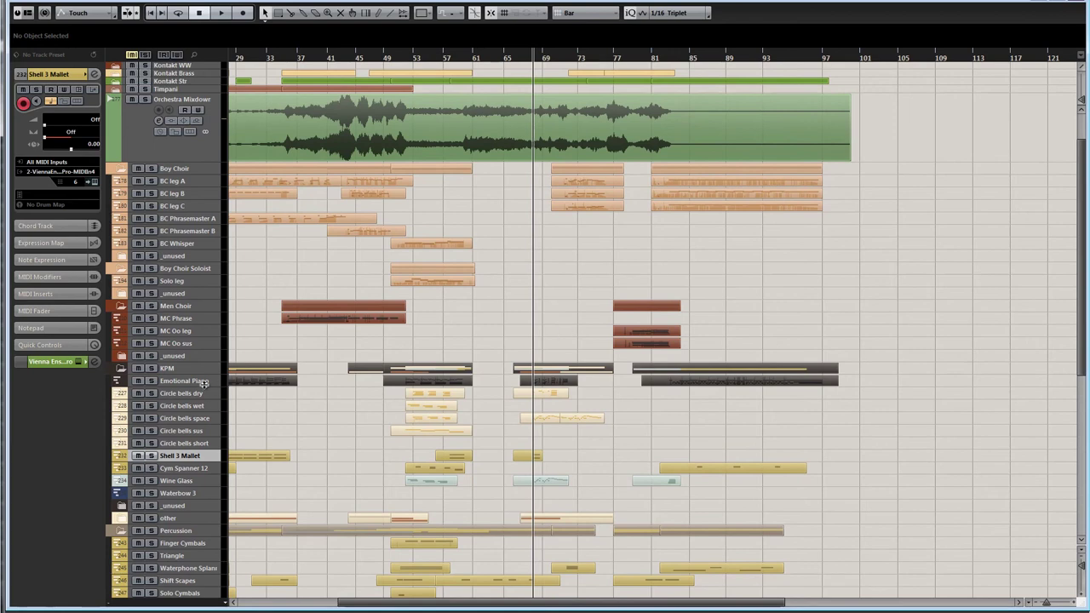
left_click(201, 382)
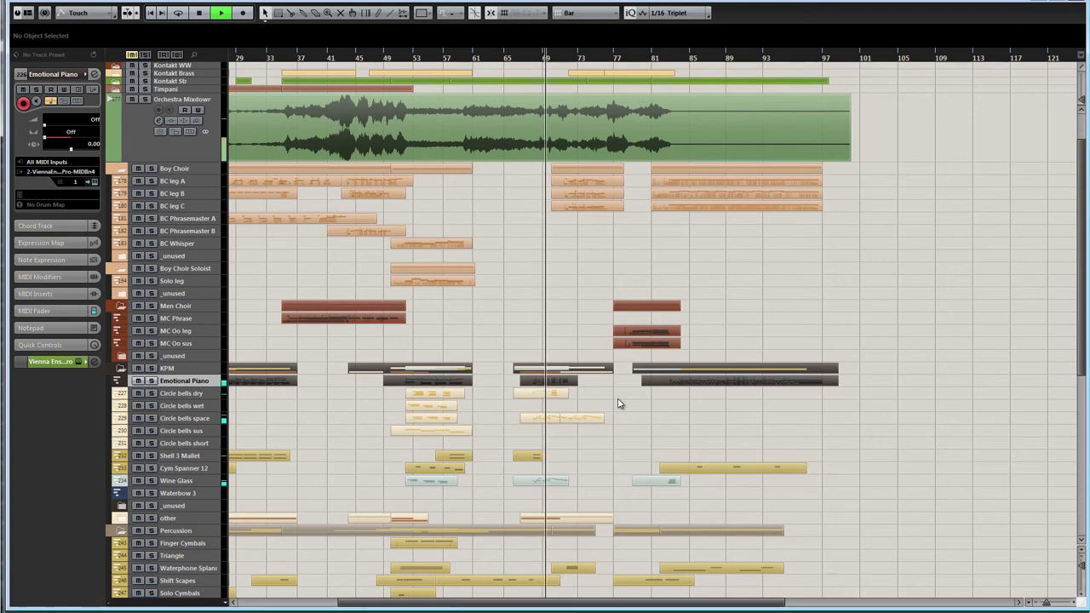
left_click_drag(622, 402, 657, 358)
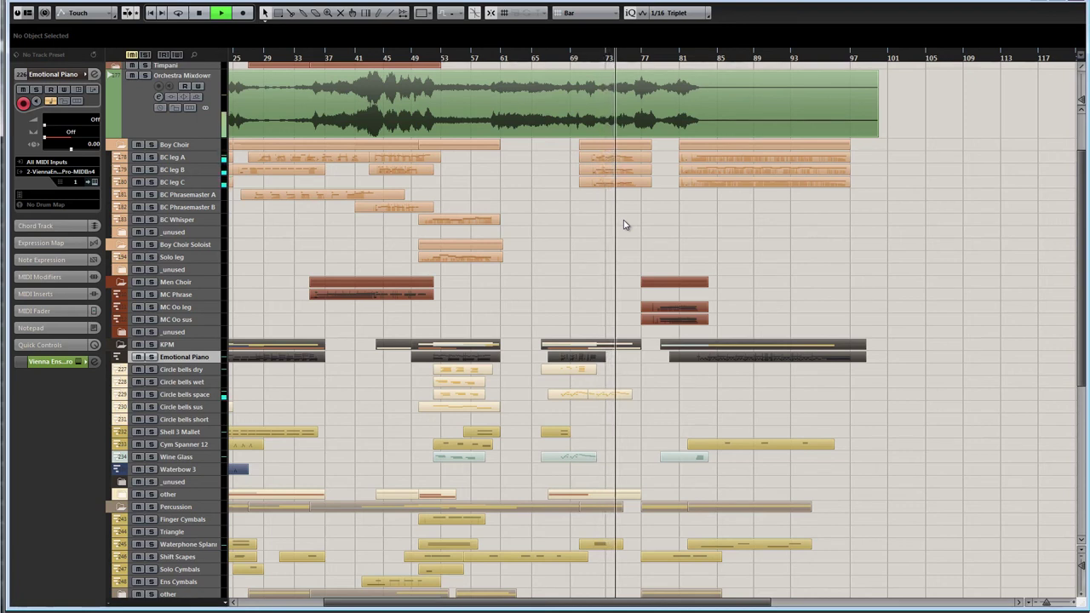
key("f")
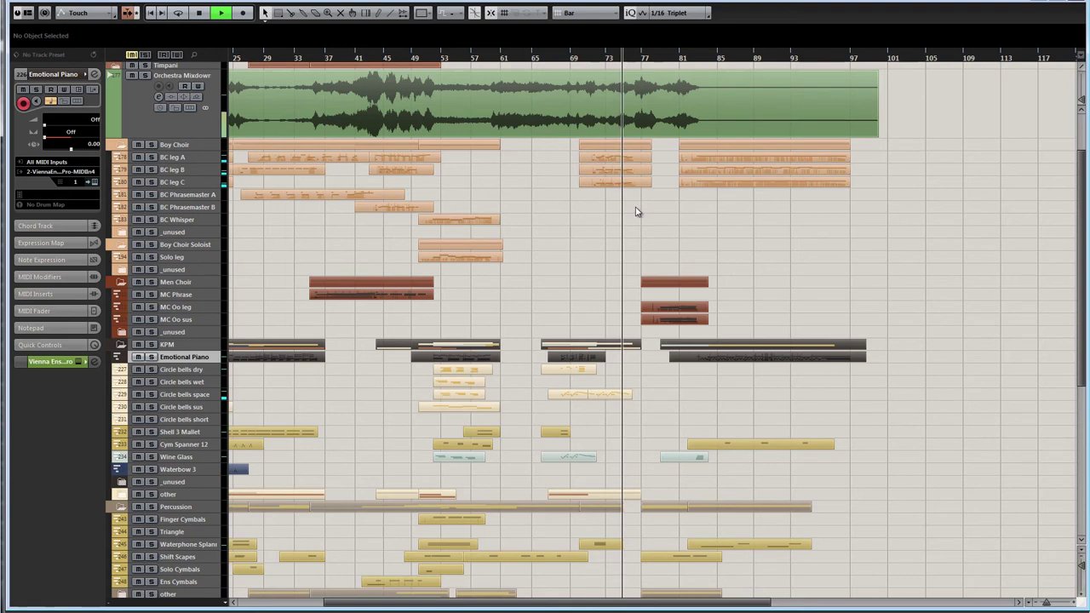
- Open the BC leg A, B and C parts from bar 70 together in the editor and examine the Control 21 curve in an enlarged lane
left_click_drag(607, 166, 605, 162)
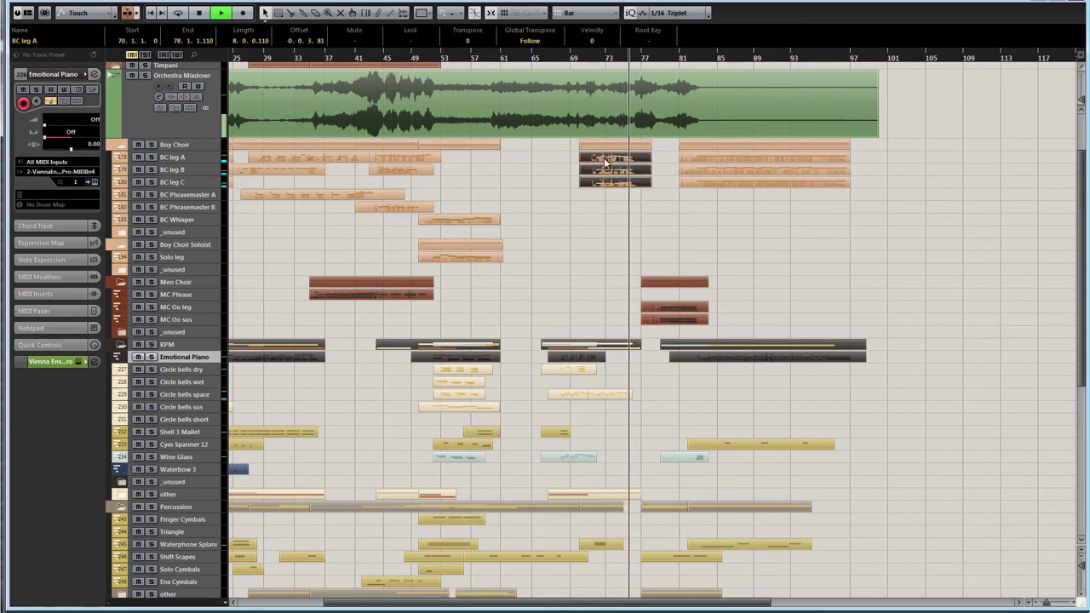
key("space")
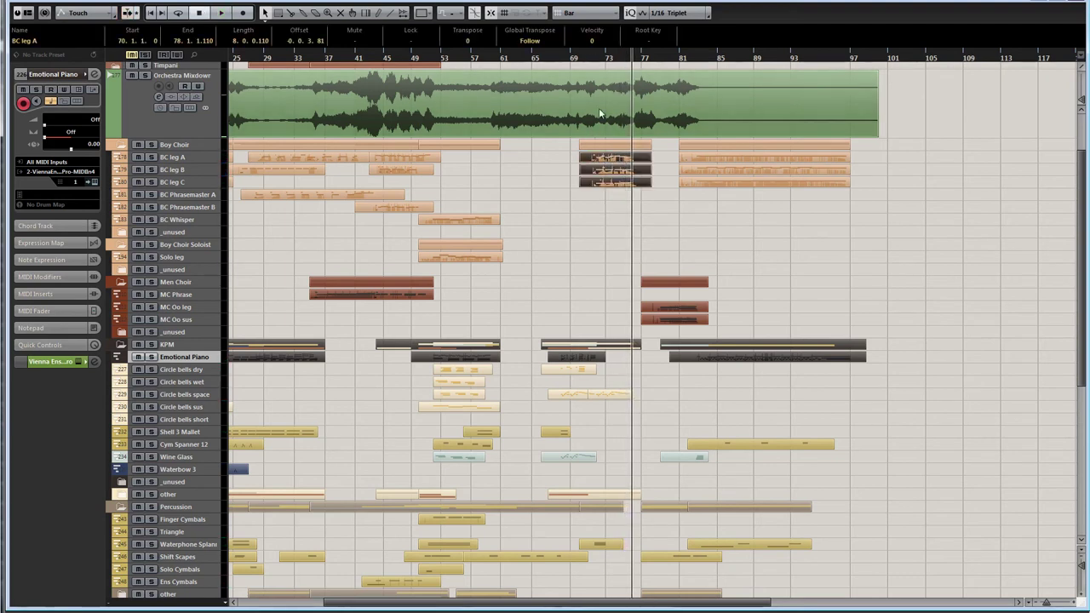
double_click(606, 163)
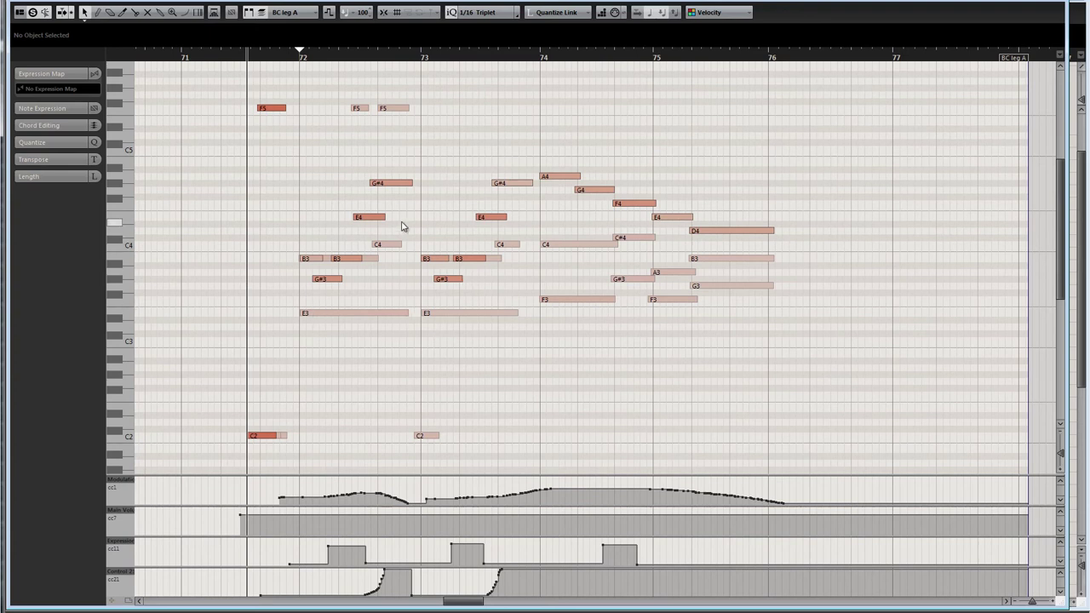
left_click_drag(341, 567, 340, 506)
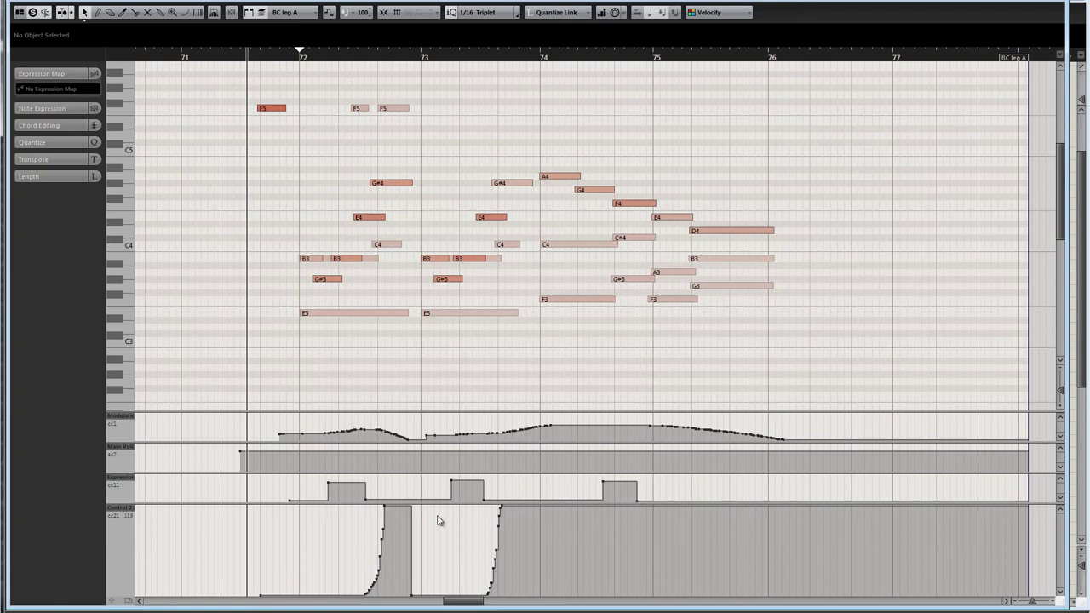
left_click_drag(431, 504, 445, 596)
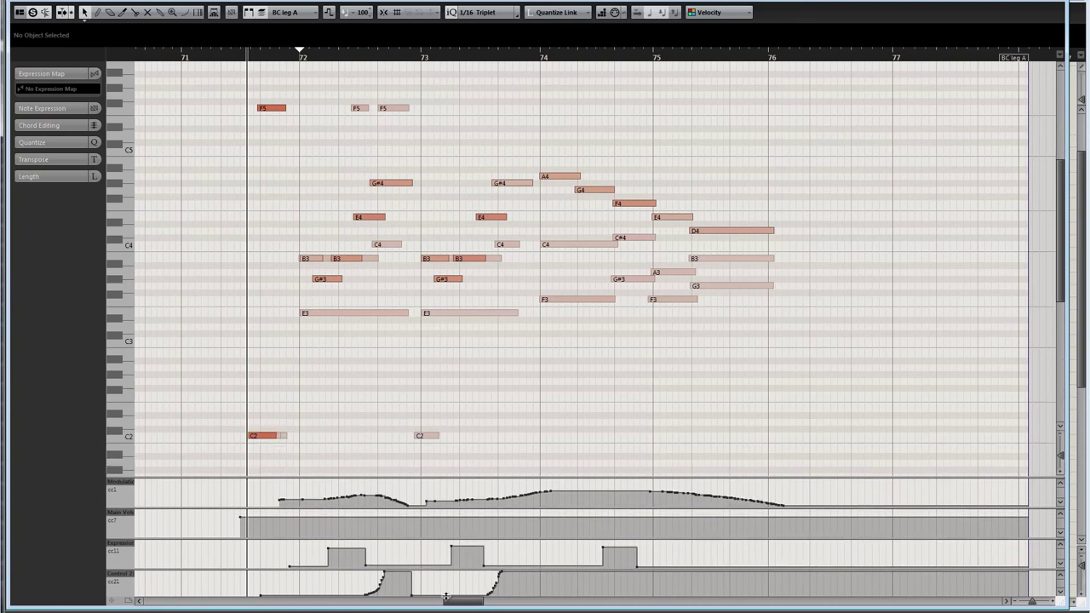
- Play the combined boy choir legato notes from about bar 72 and replay the passage from the same point
mouse_move(482, 335)
left_mouse_down()
mouse_move(482, 372)
mouse_move(477, 324)
mouse_move(494, 333)
left_mouse_up()
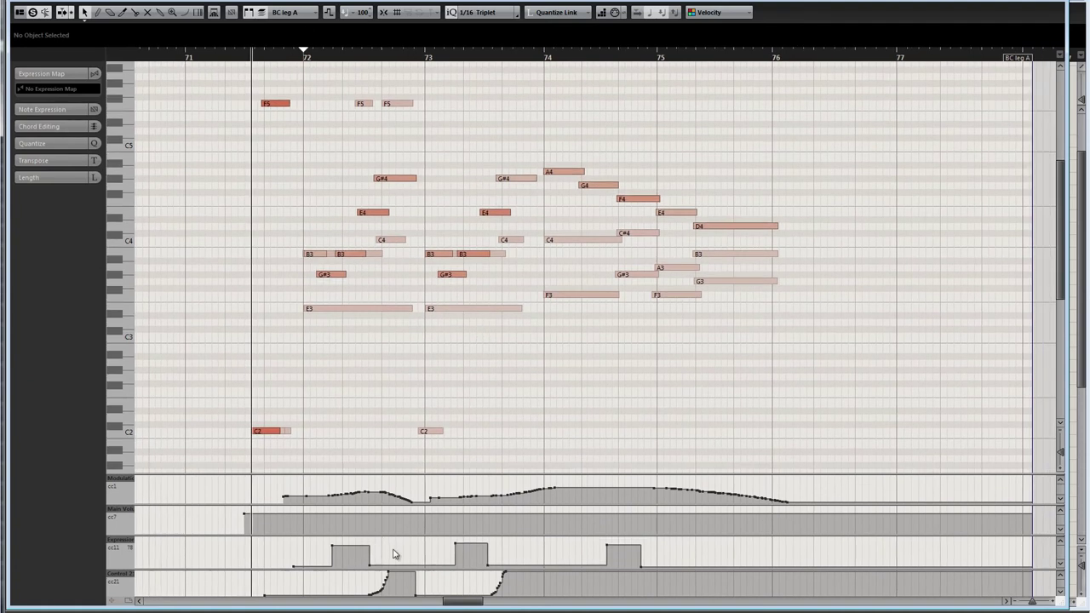
left_click_drag(311, 68, 311, 92)
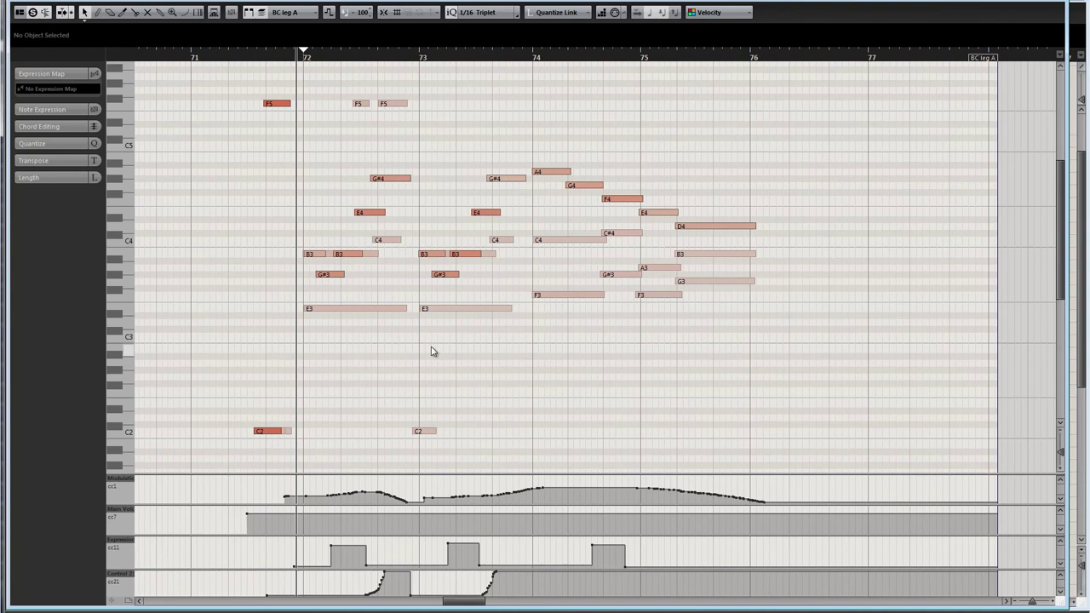
key("space")
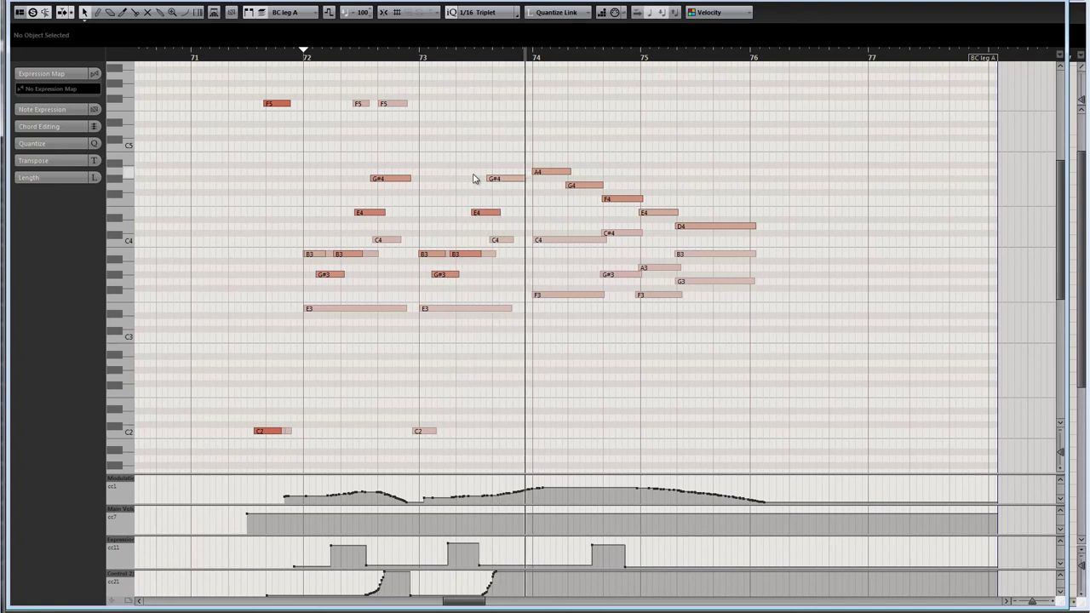
left_click_drag(300, 57, 298, 58)
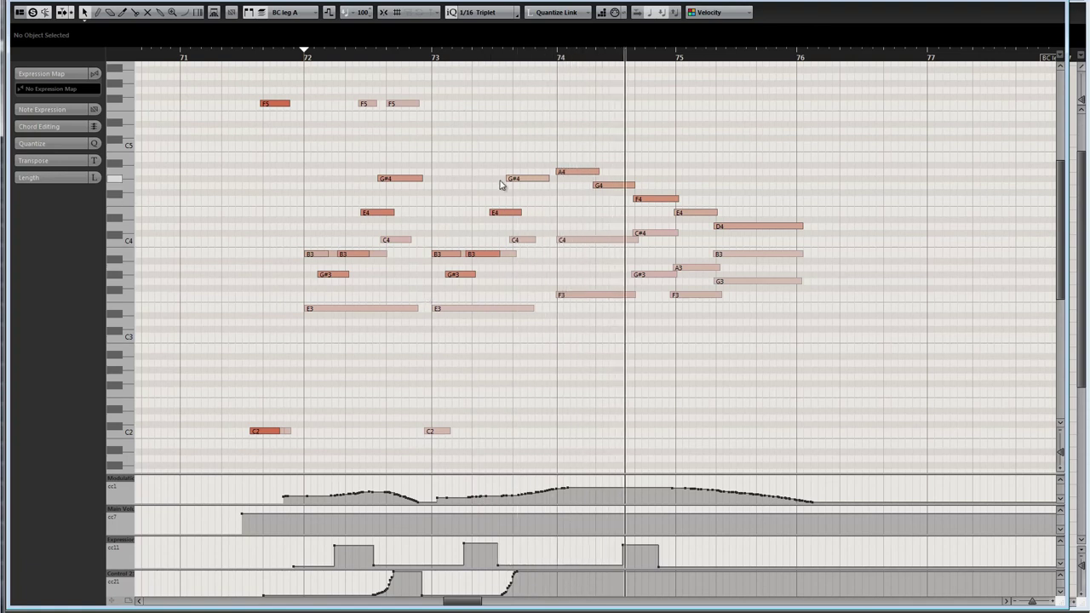
- Move the E4 note between bars 73 and 74 in BC leg A slightly earlier and play from bar 73
left_click_drag(492, 213, 488, 213)
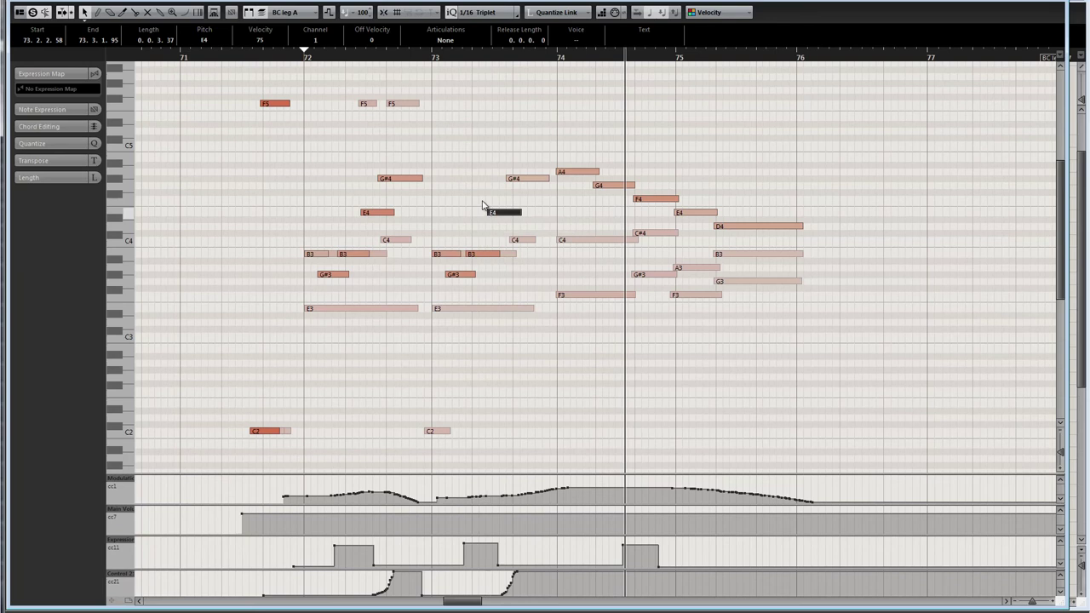
left_click(479, 198)
left_click(434, 58)
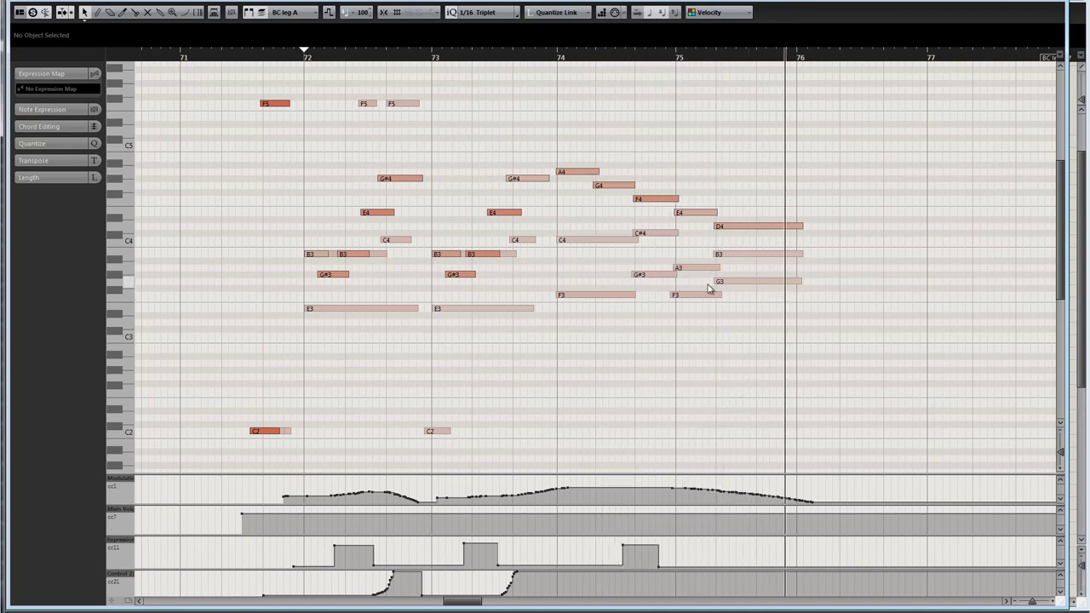
- Make BC leg C the active part and play the passage repeatedly from about bar 72
left_click(272, 14)
left_click(305, 53)
left_click(326, 189)
key("space")
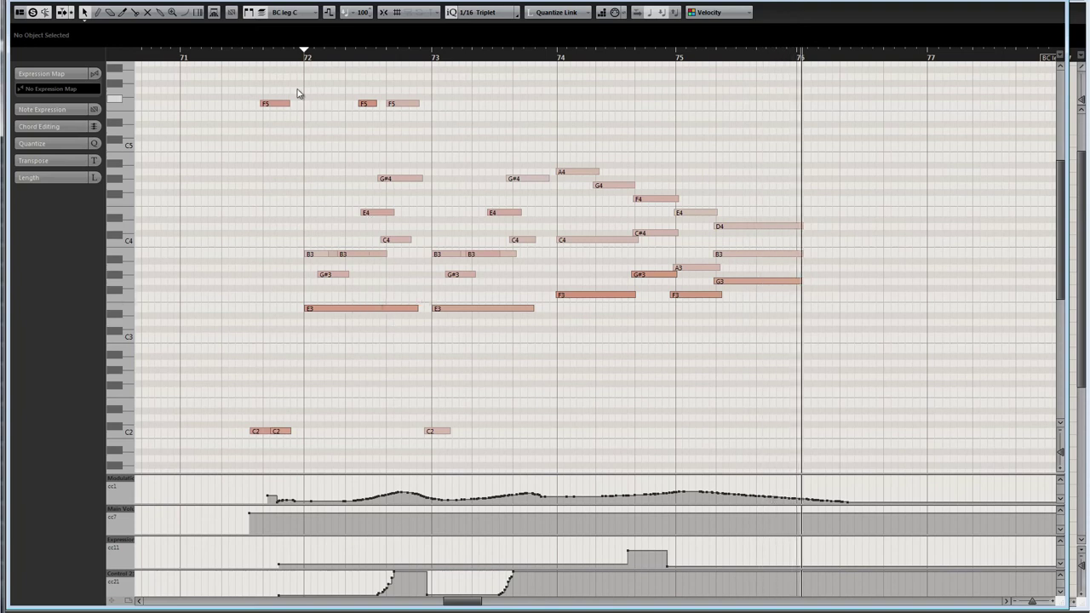
left_click(297, 57)
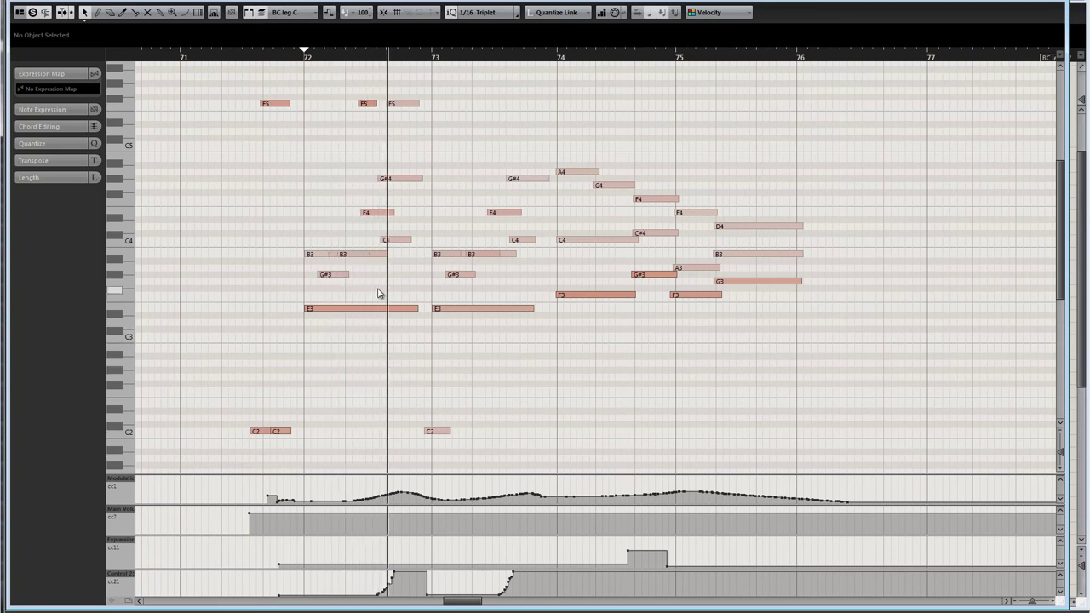
left_click(290, 57)
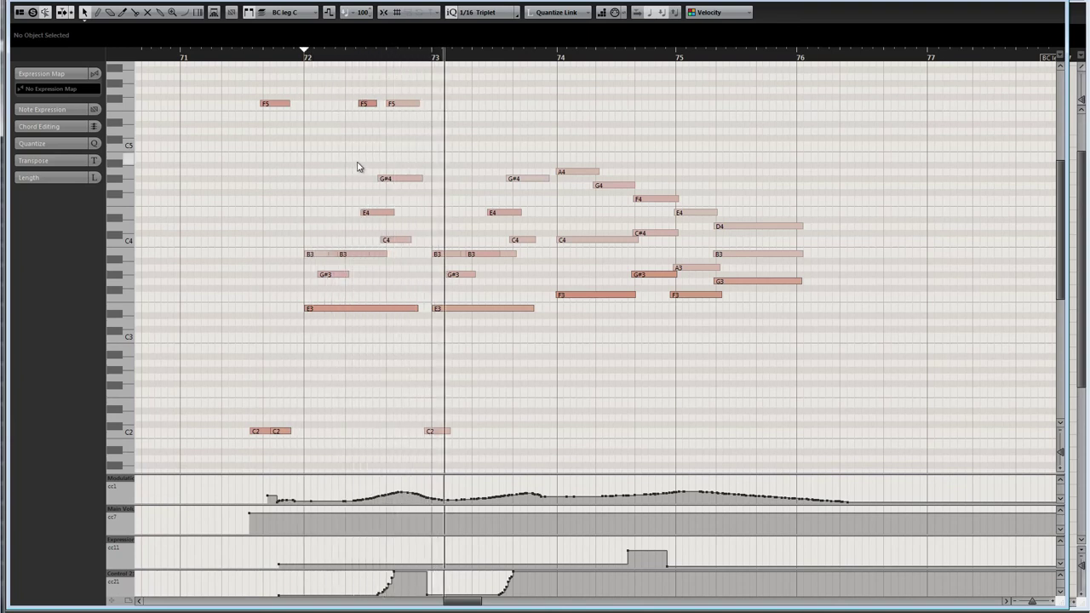
- Make BC leg B the active part to view its controller curves, return to the project and clear the selection
left_click(289, 12)
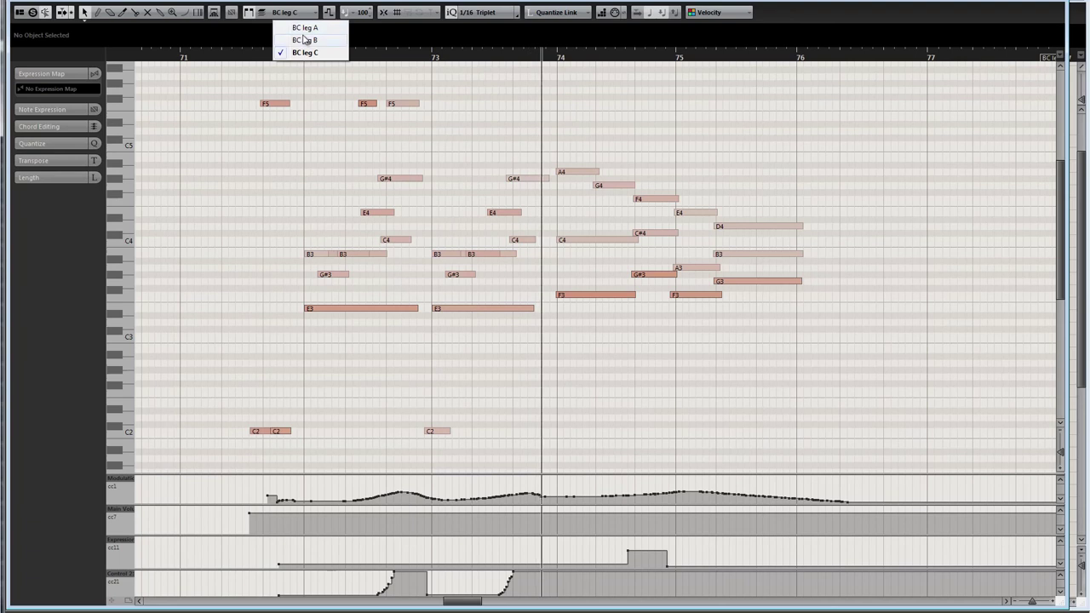
left_click(304, 40)
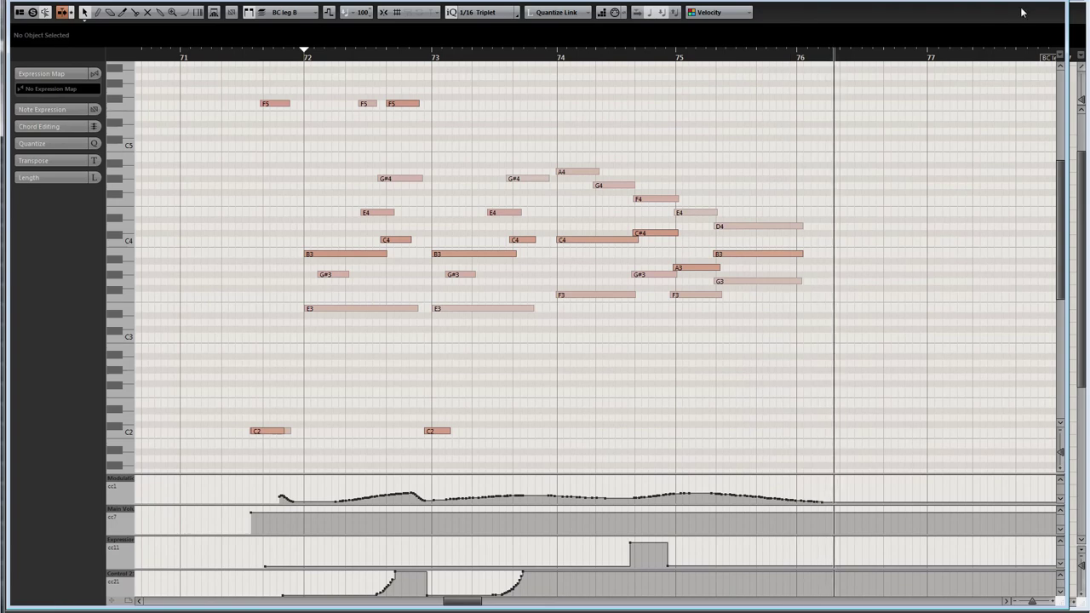
left_click(1056, 3)
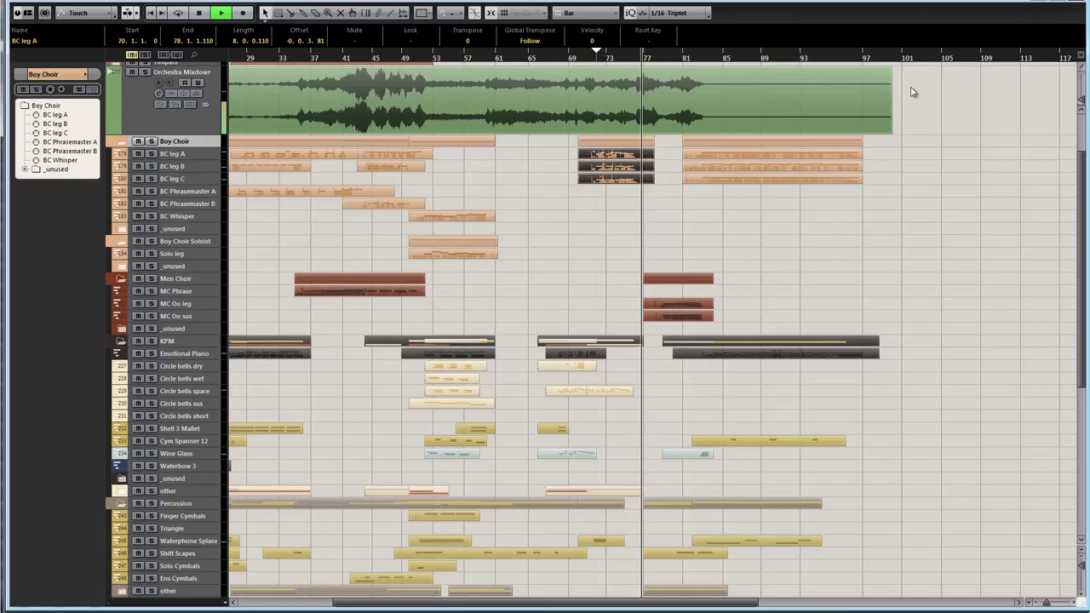
left_click(831, 202)
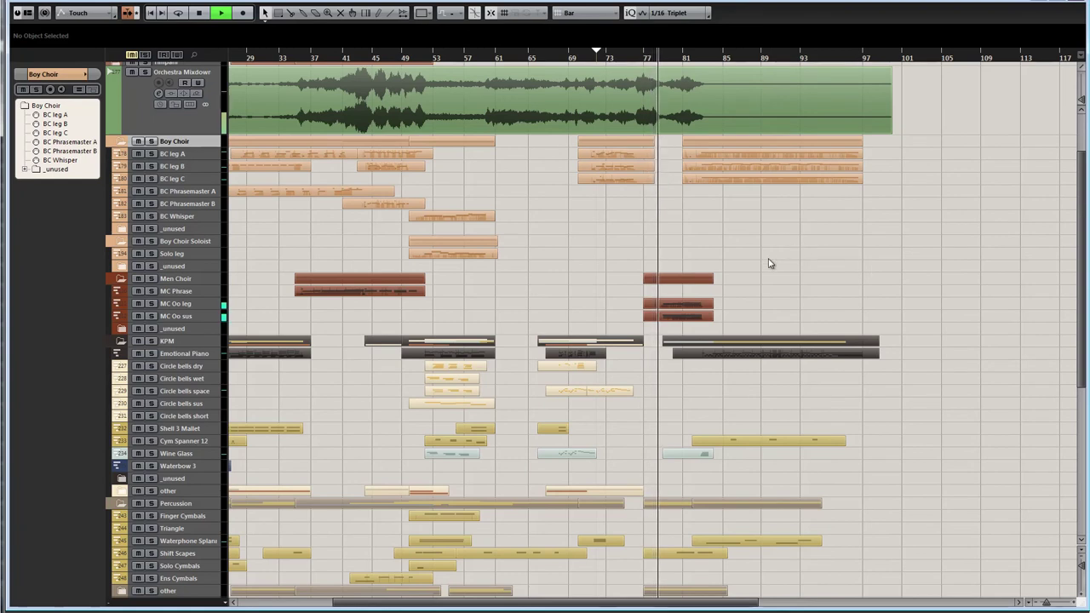
- Open the MC Oo leg and MC Oo sus parts from bar 77 together, play them from about bar 79 and return to the project
left_click(196, 304)
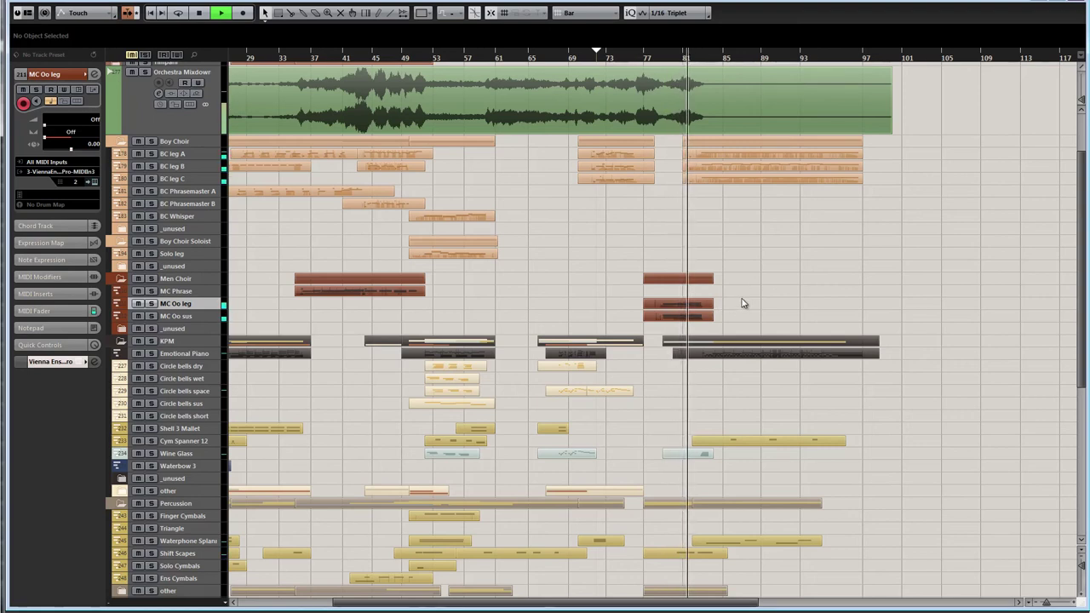
left_click_drag(670, 327, 672, 323)
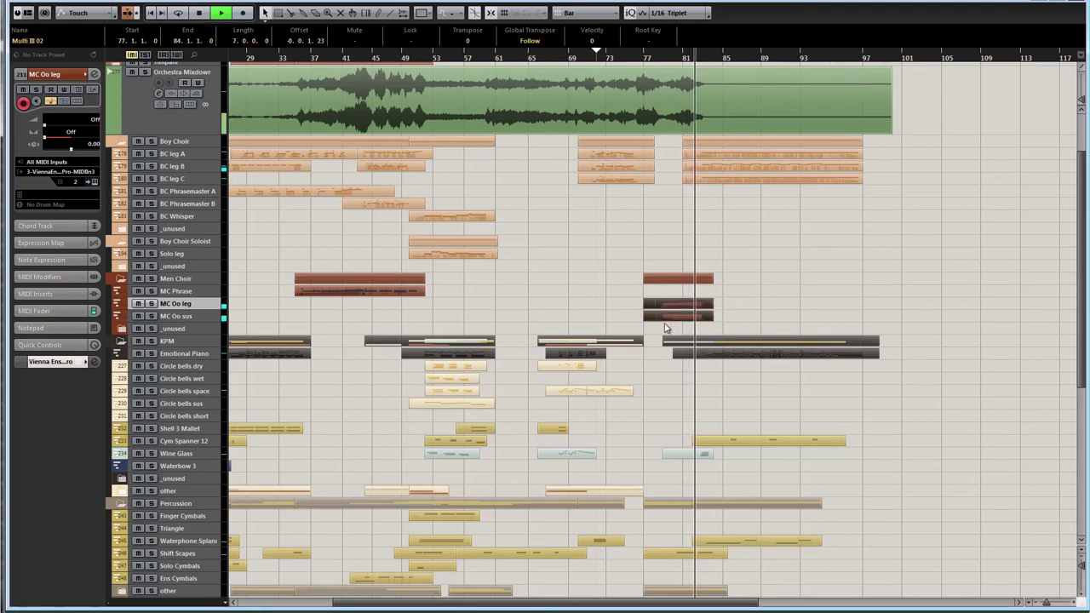
double_click(672, 321)
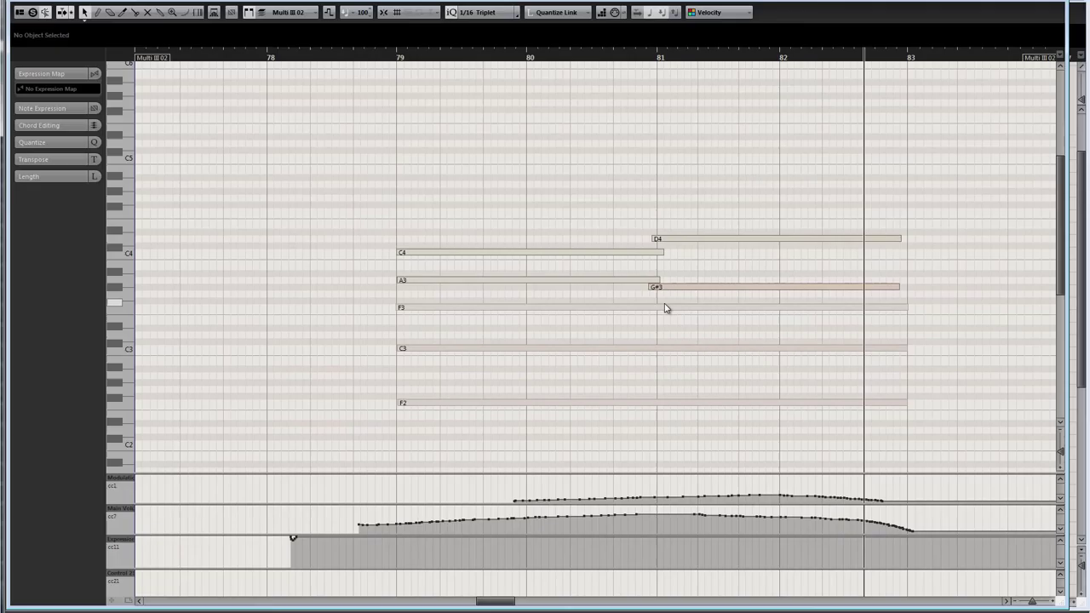
left_click_drag(433, 316, 336, 252)
left_click(305, 57)
scroll(326, 144, "up", 1)
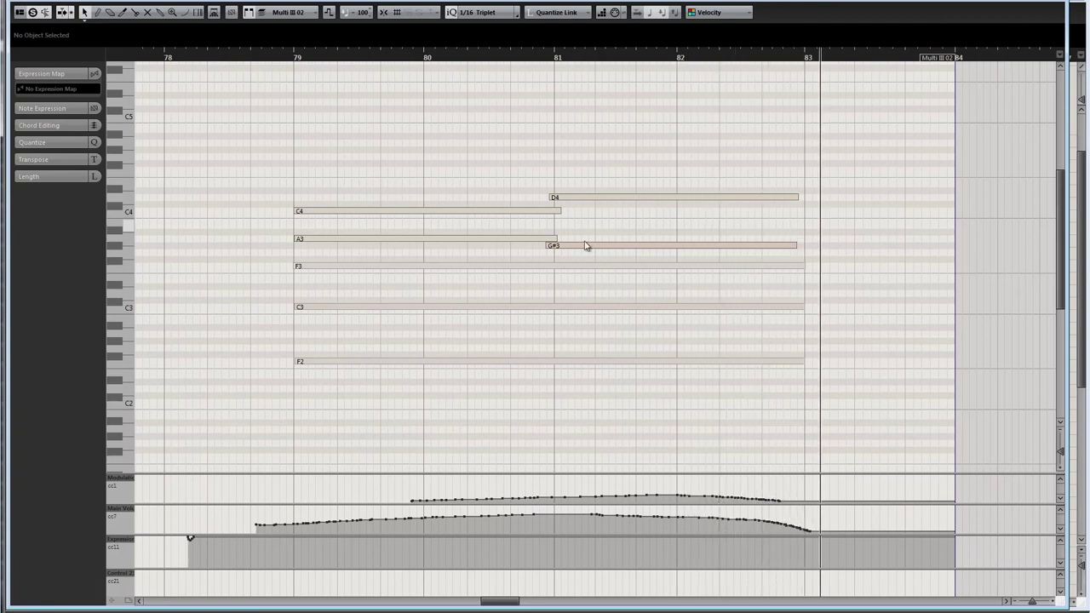
left_click(1054, 2)
key("space")
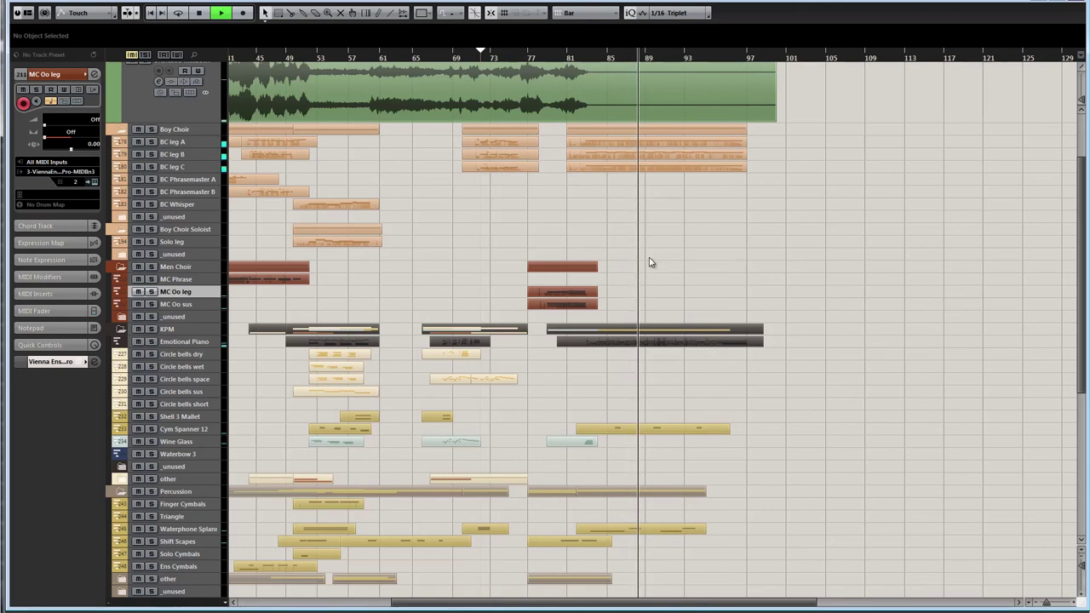
- Open the BC leg A, B and C parts from bar 81 together in the editor and show their notes through about bar 94
scroll(649, 260, "up", 4)
left_click_drag(673, 299, 601, 241)
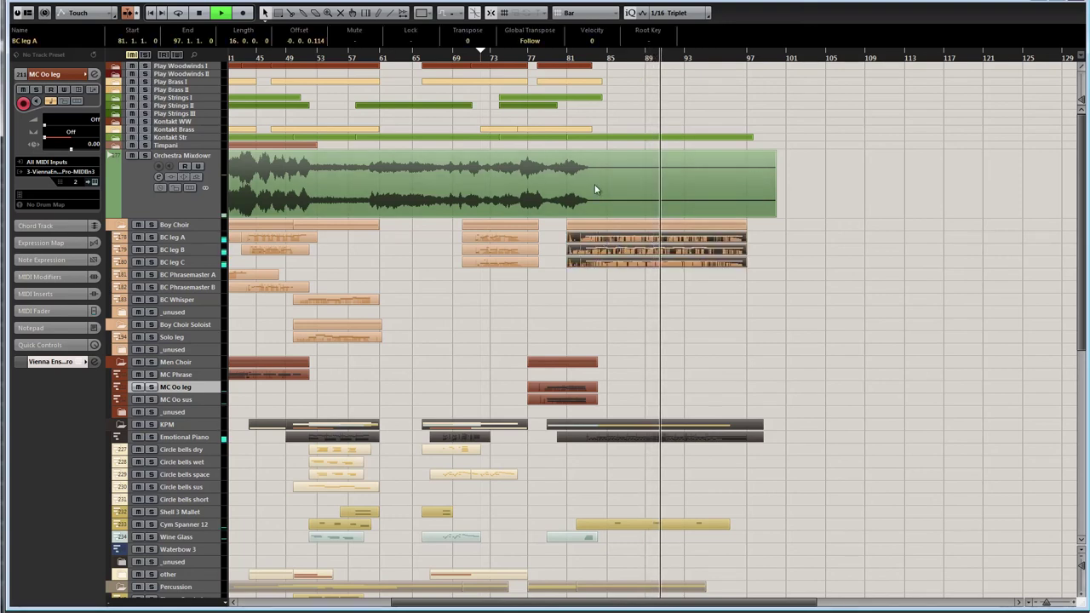
double_click(601, 242)
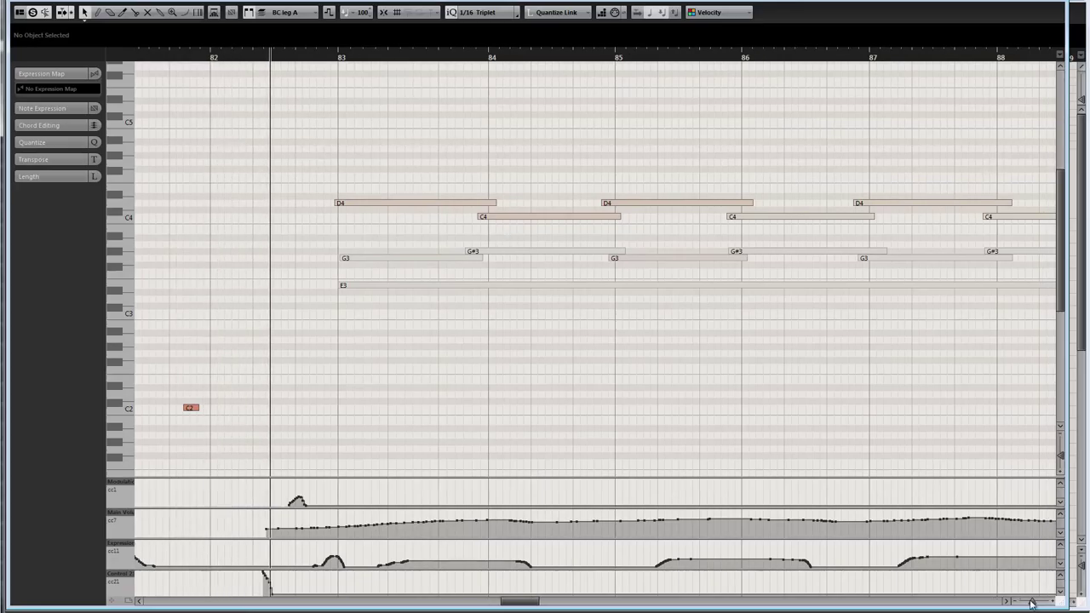
key("g")
key("g")
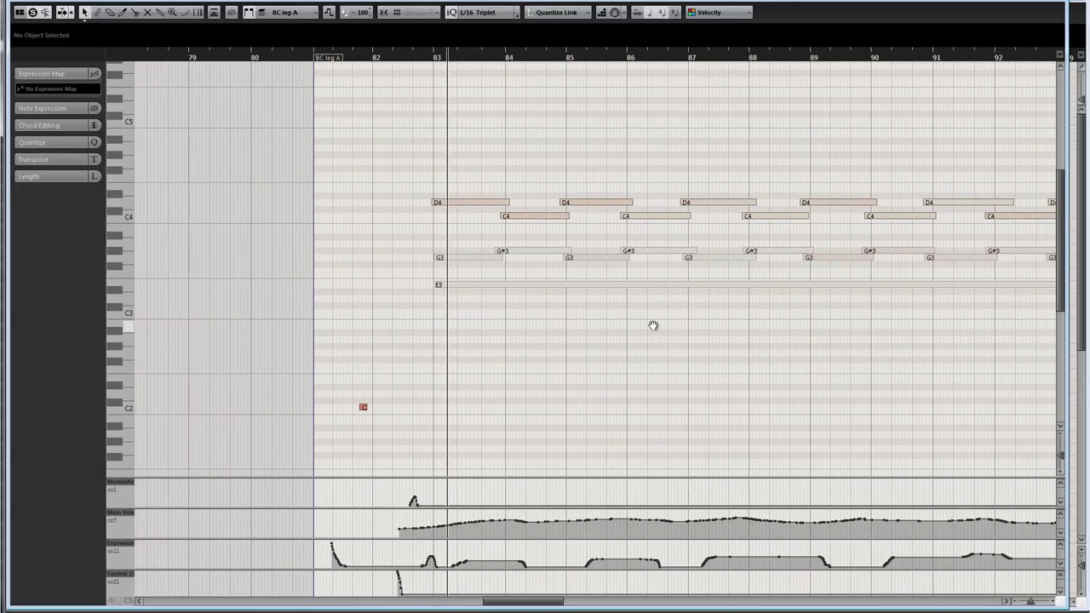
left_click_drag(652, 325, 573, 321)
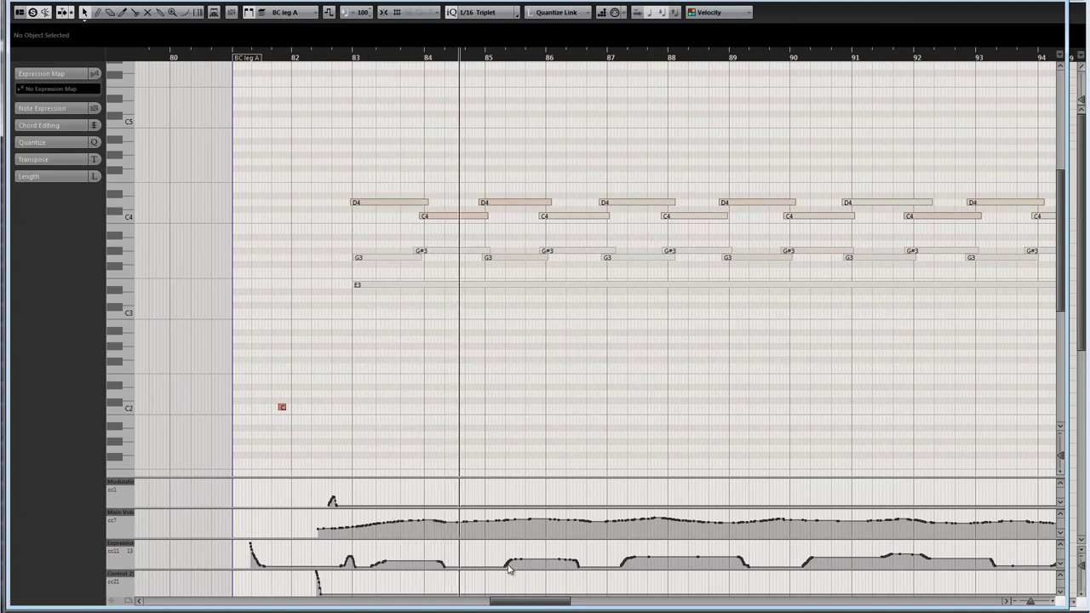
- Examine the BC leg B notes and controller curves up to bar 97, and make BC leg C the active part
left_click(300, 12)
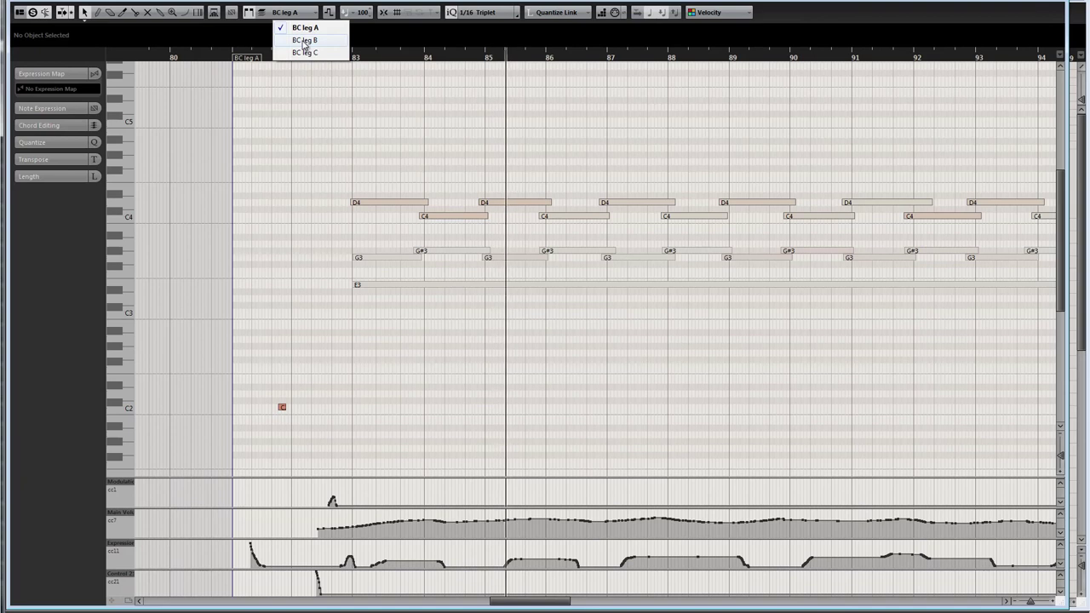
left_click(304, 41)
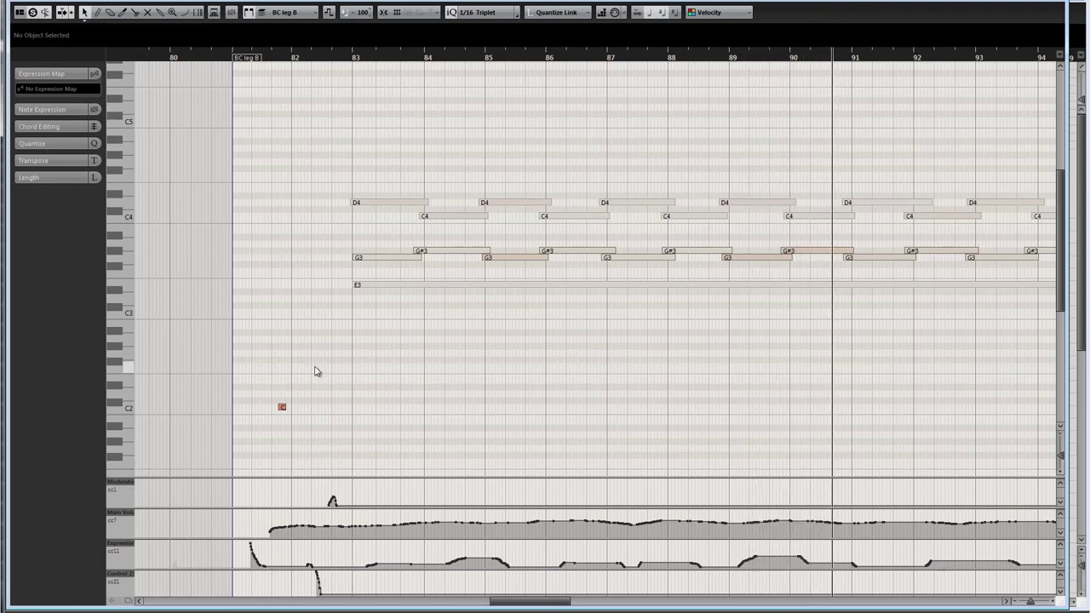
scroll(705, 338, "right", 5)
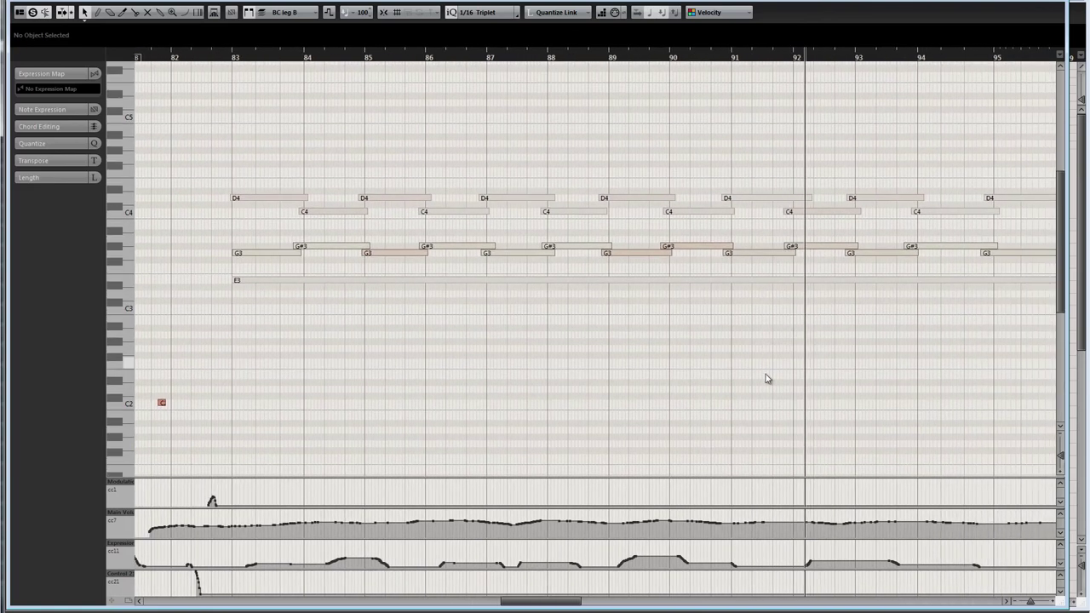
left_click_drag(851, 321, 529, 335)
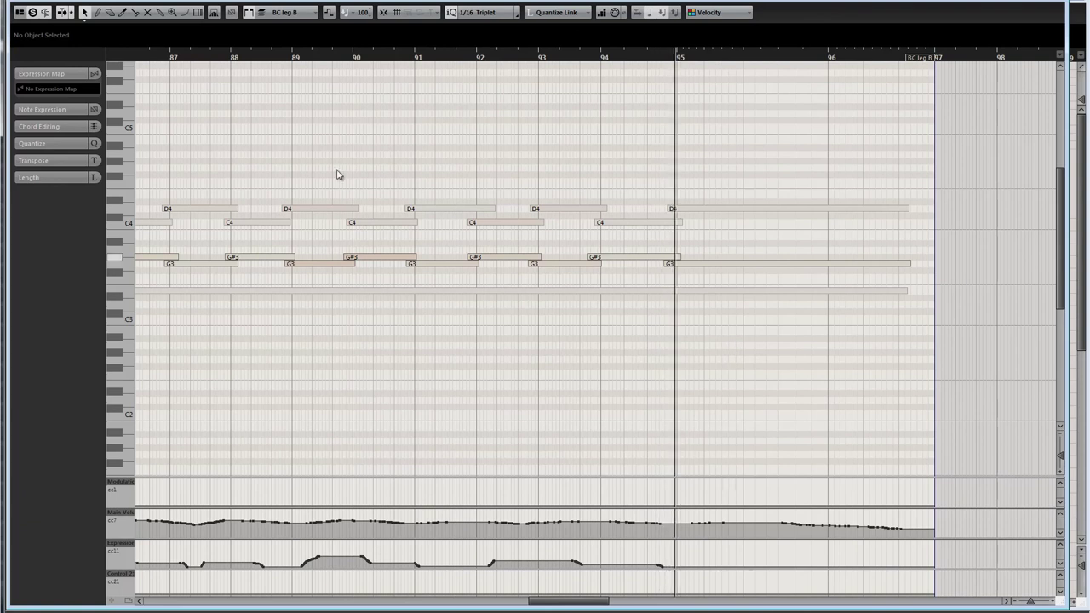
left_click(292, 13)
left_click(313, 52)
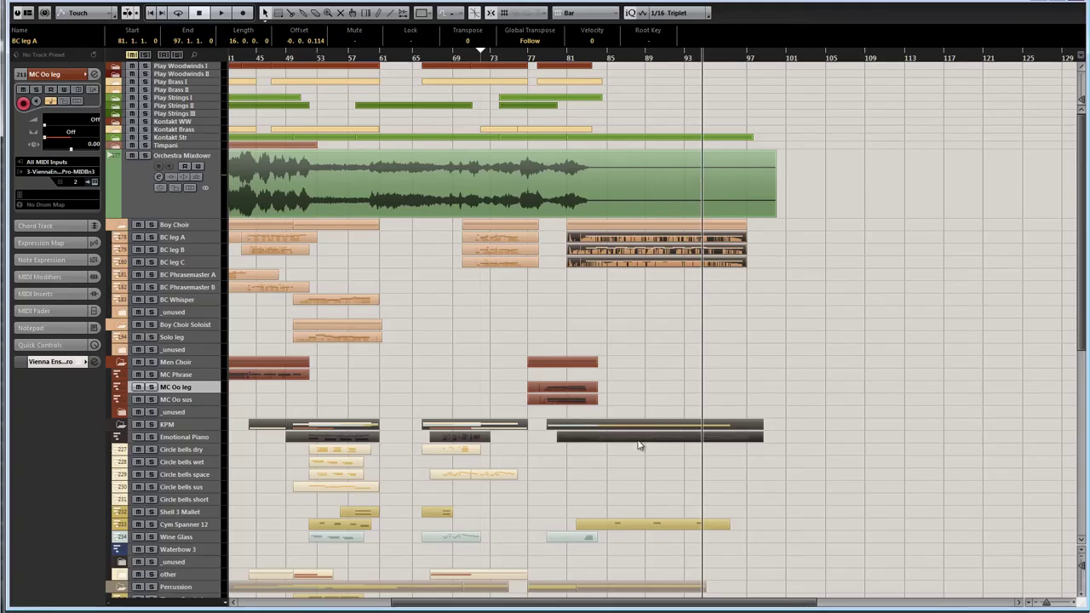
- Open the boy choir legato parts together with Emotional Piano, make Emotional Piano active and play the notes from bar 83
key("ctrl+e")
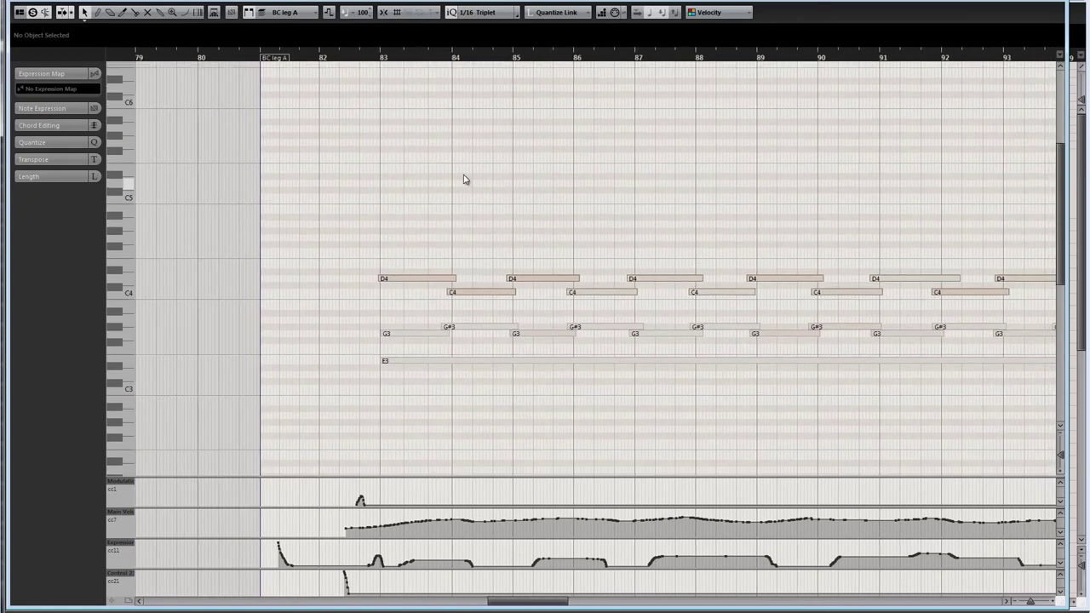
left_click(294, 16)
left_click(313, 65)
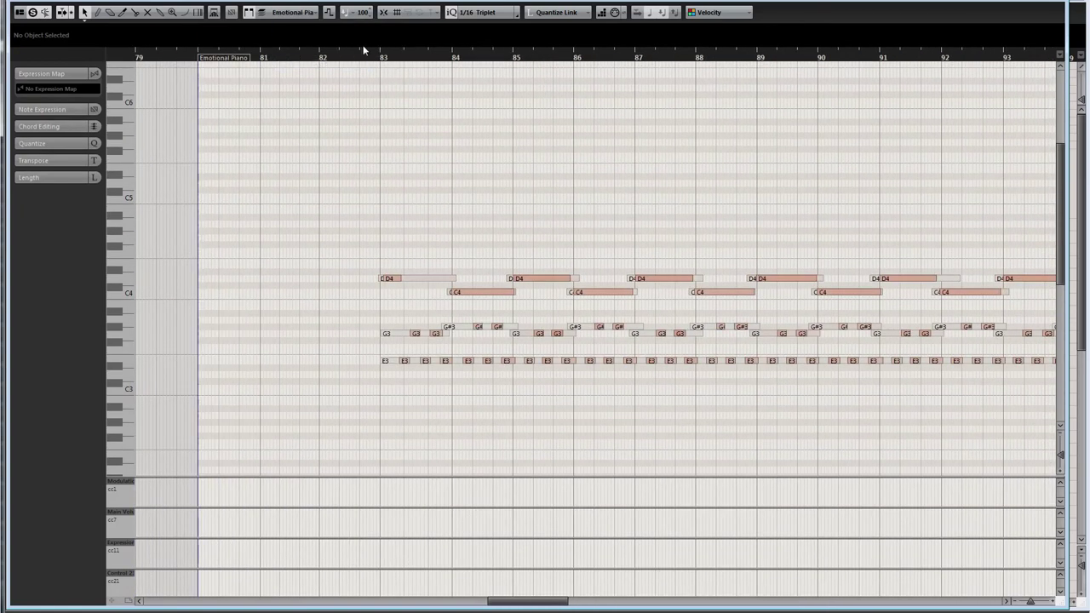
key("space")
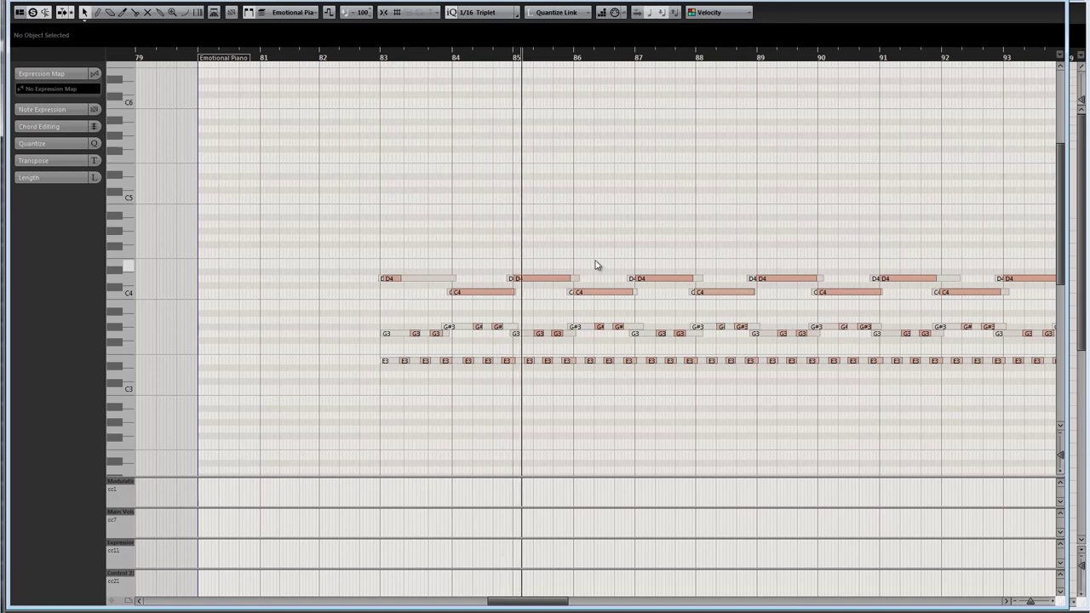
scroll(625, 241, "right", 3)
scroll(625, 241, "down", 2)
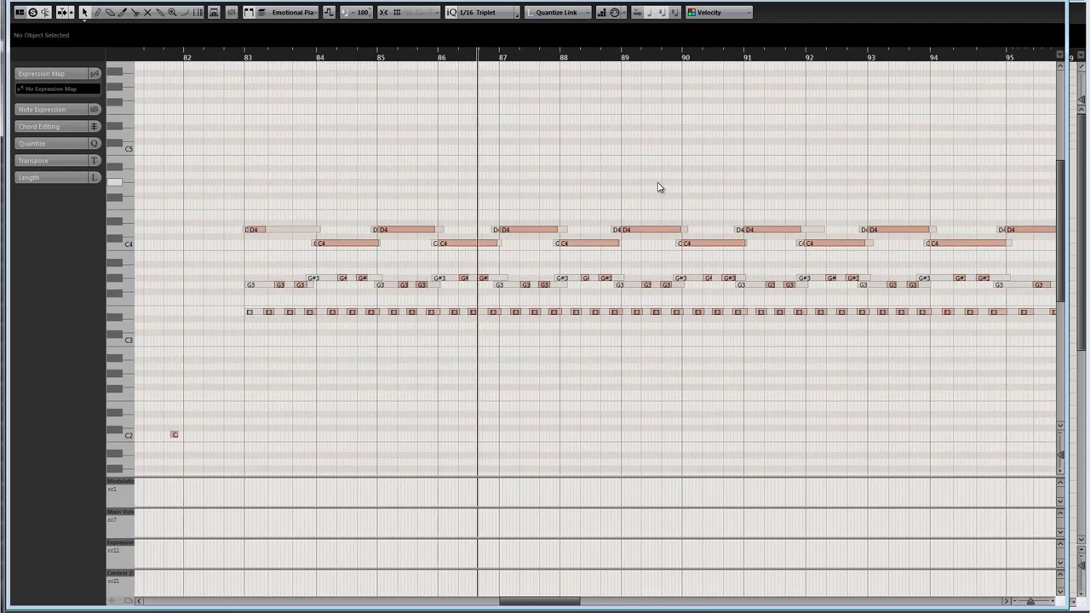
scroll(724, 172, "right", 2)
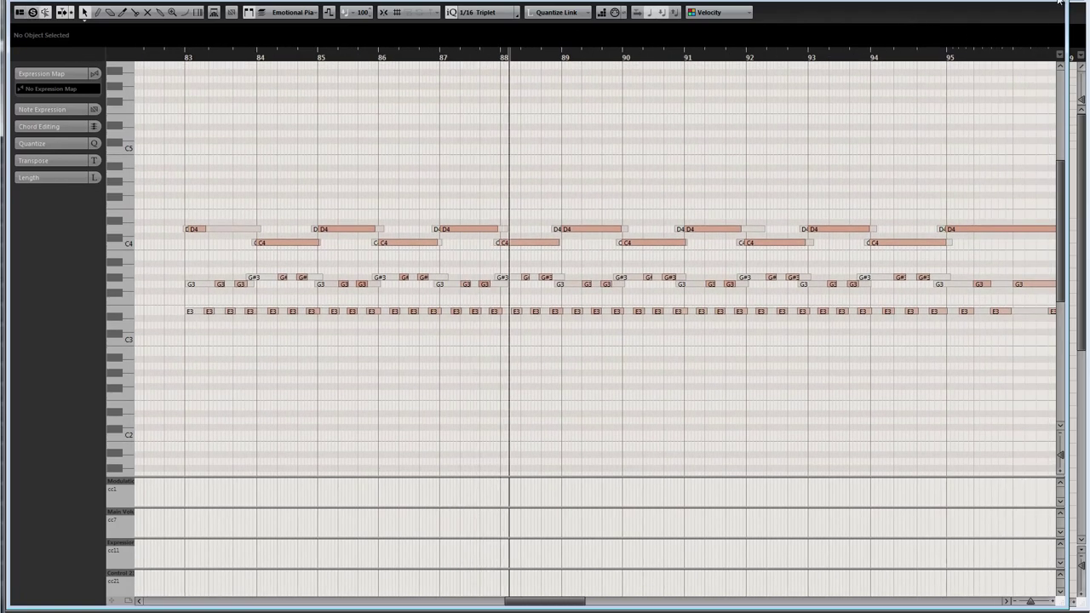
- Return to the project and solo the Orchestra Mixdown track during playback
left_click(1060, 3)
left_click(173, 215)
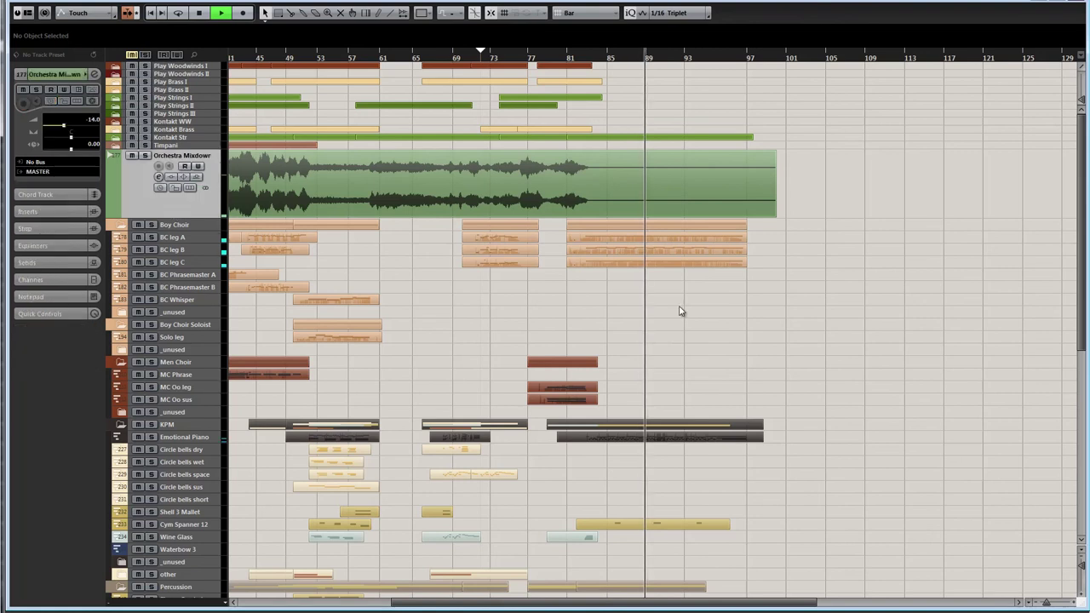
key("s")
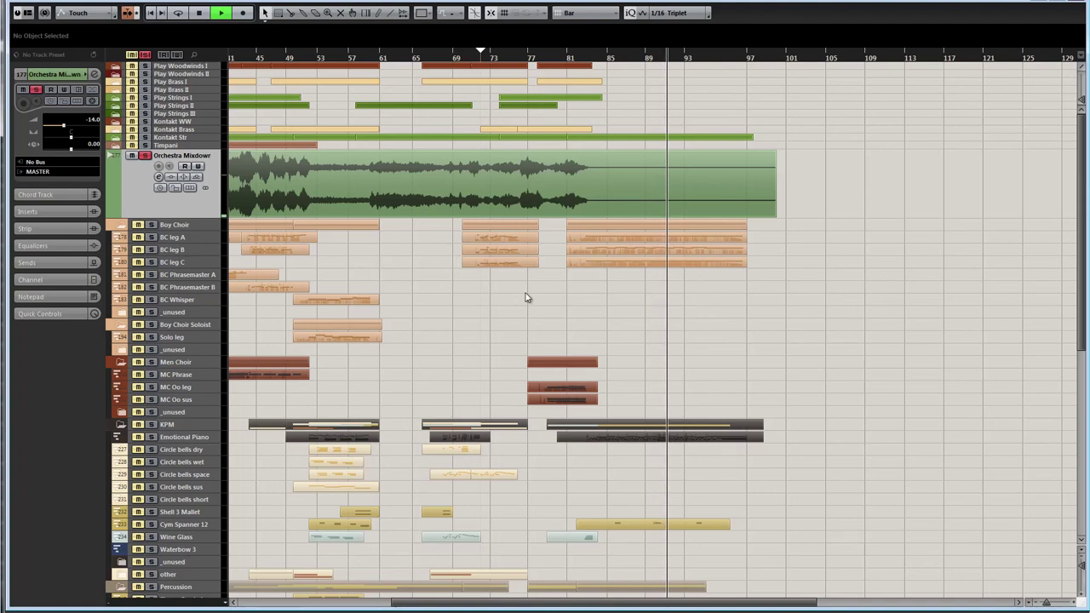
- Open the Waterphone Splannerdain and Cym Spanner 12 parts from bar 82 together in the editor
scroll(638, 458, "down", 3)
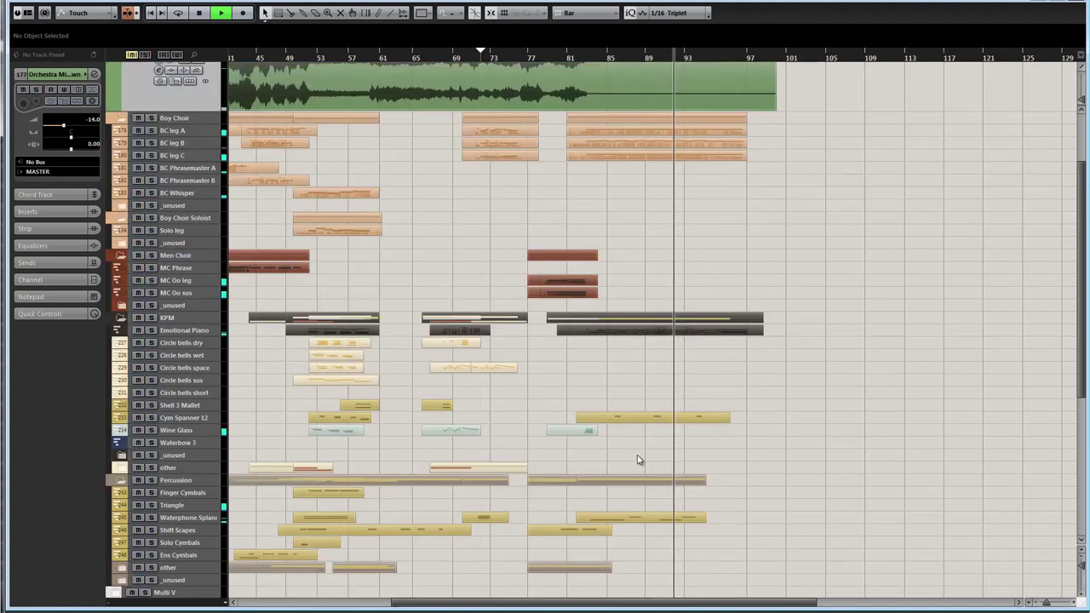
scroll(638, 460, "down", 3)
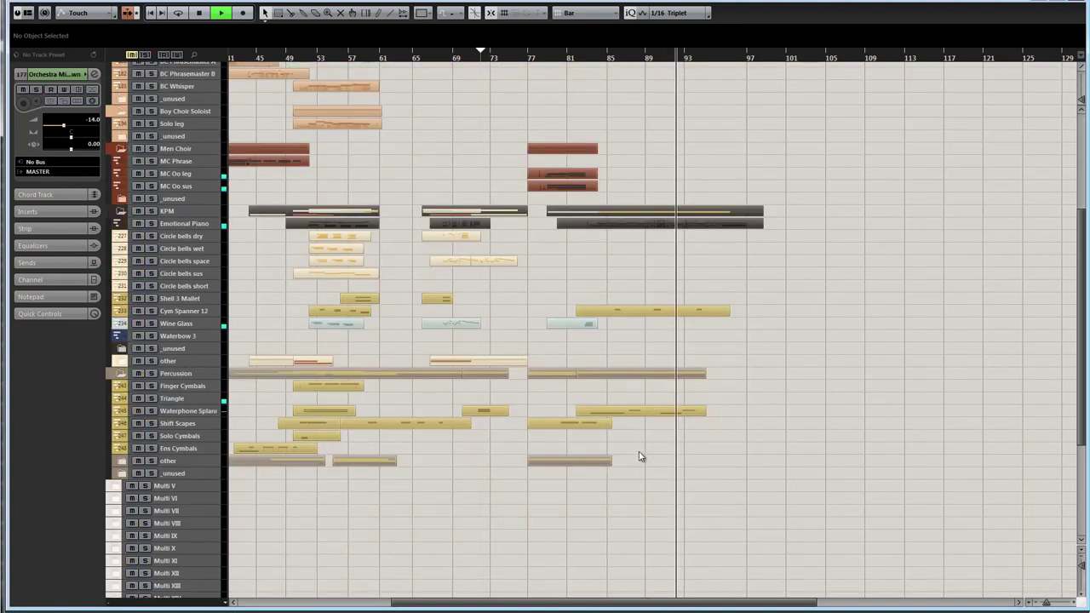
left_click(668, 415)
double_click(632, 312)
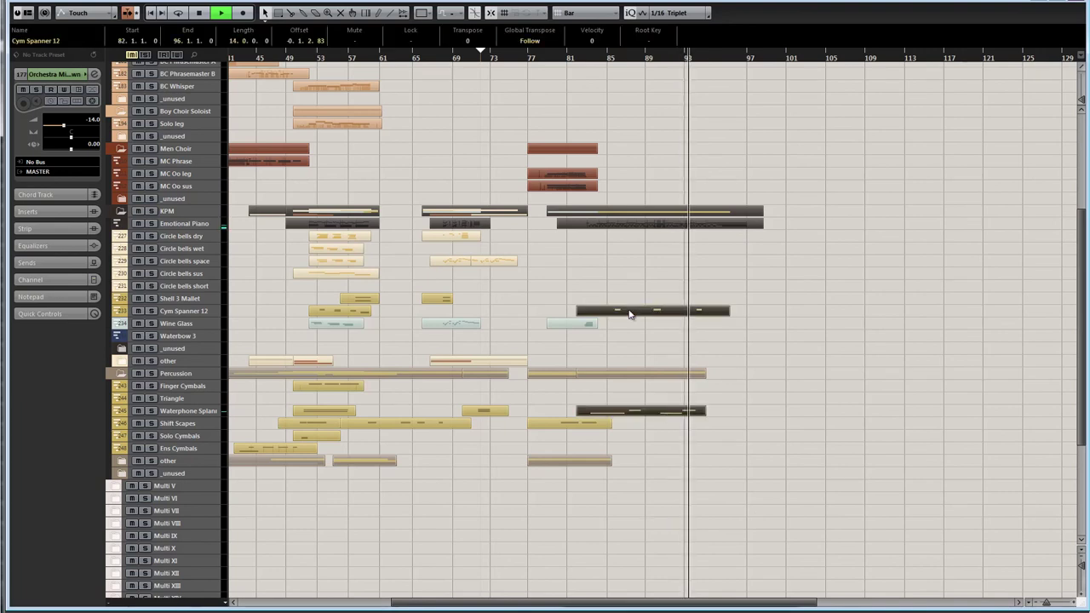
- Set the playback position just after bar 83, keep Cym Spanner 12 as the active part and audition its G#4 notes
left_click(223, 58)
left_click(274, 17)
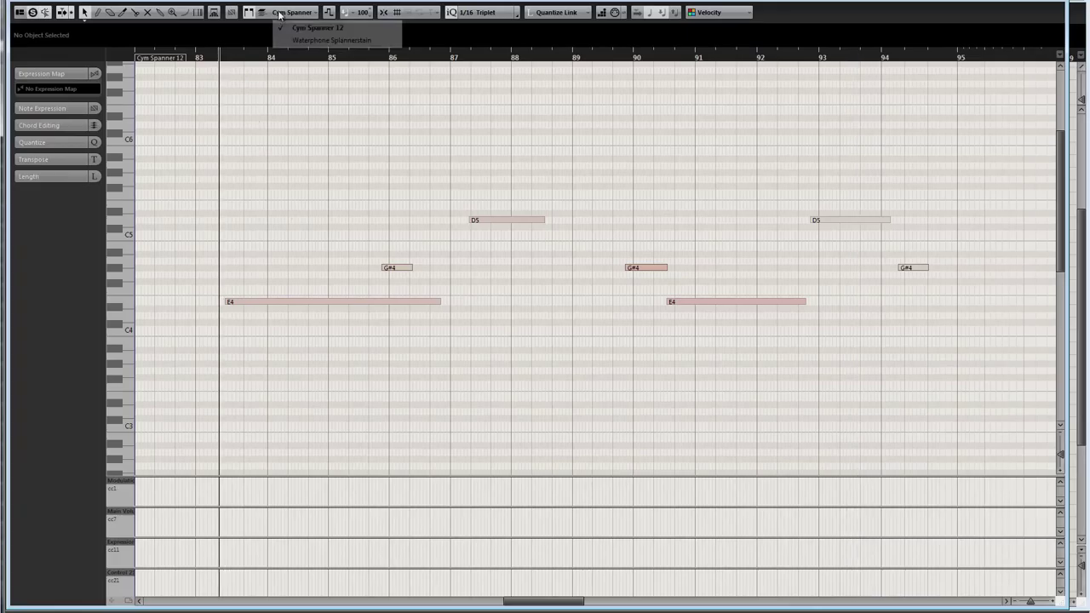
left_click(339, 29)
left_click(400, 269)
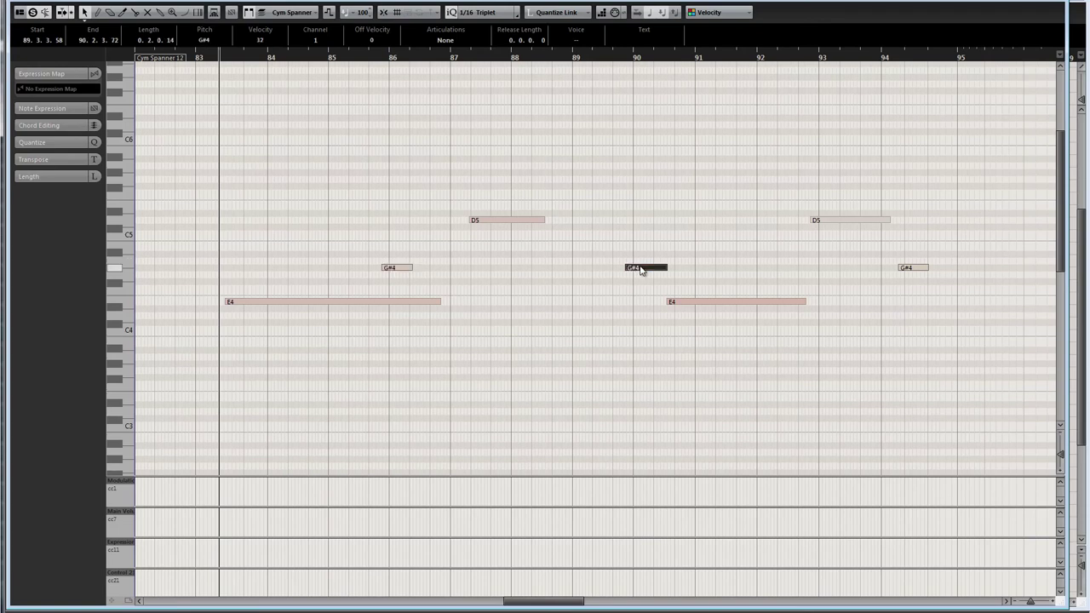
- Make Waterphone Splannerstain the active part and audition its E4 note after bar 83 and its D5 note at bar 87
left_click(592, 214)
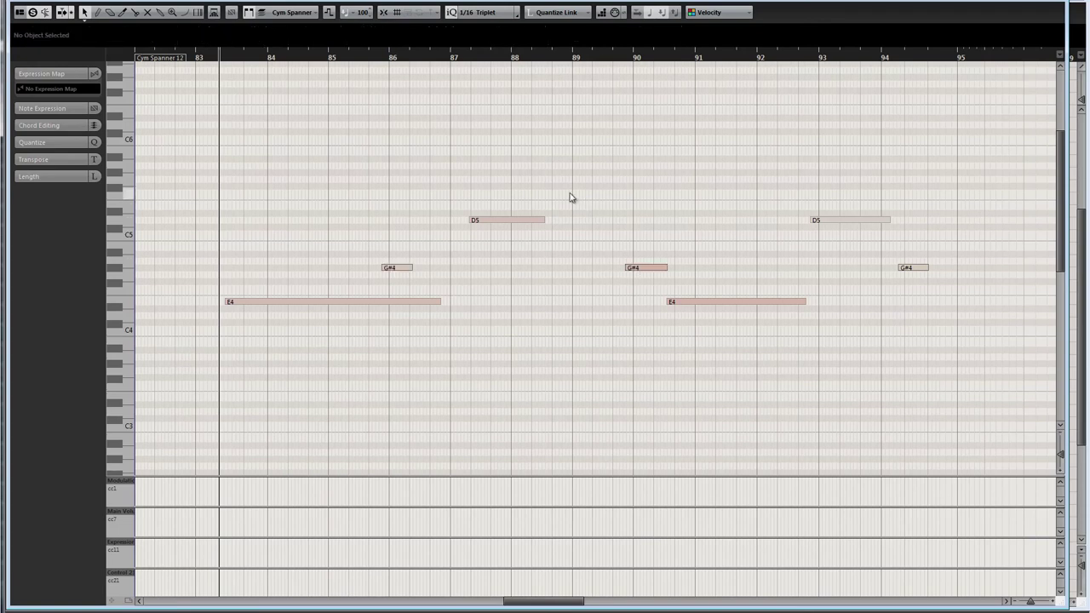
left_click(298, 14)
left_click(311, 46)
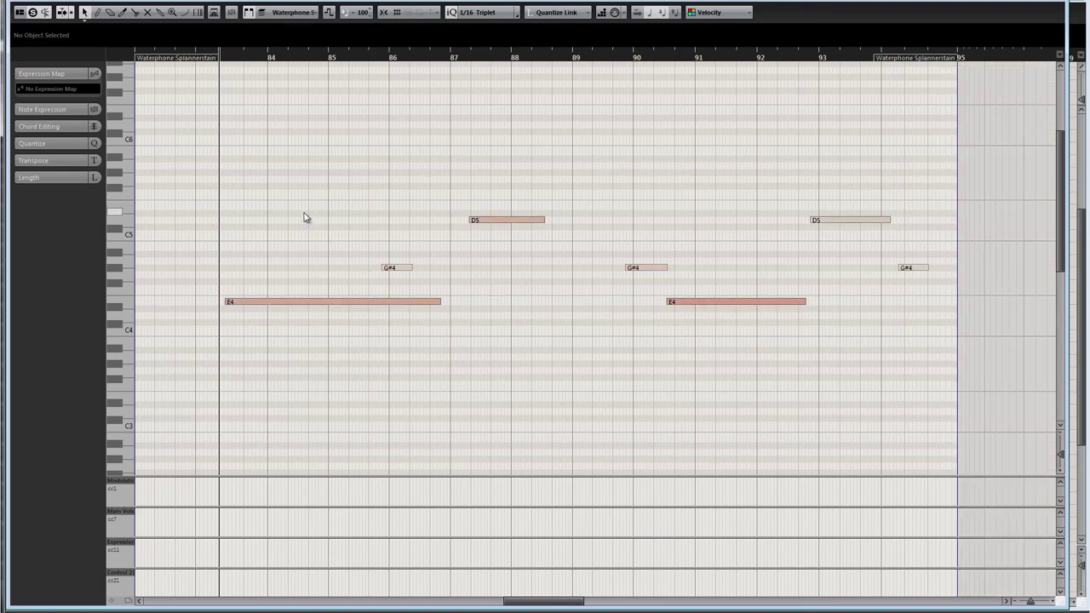
left_click(303, 13)
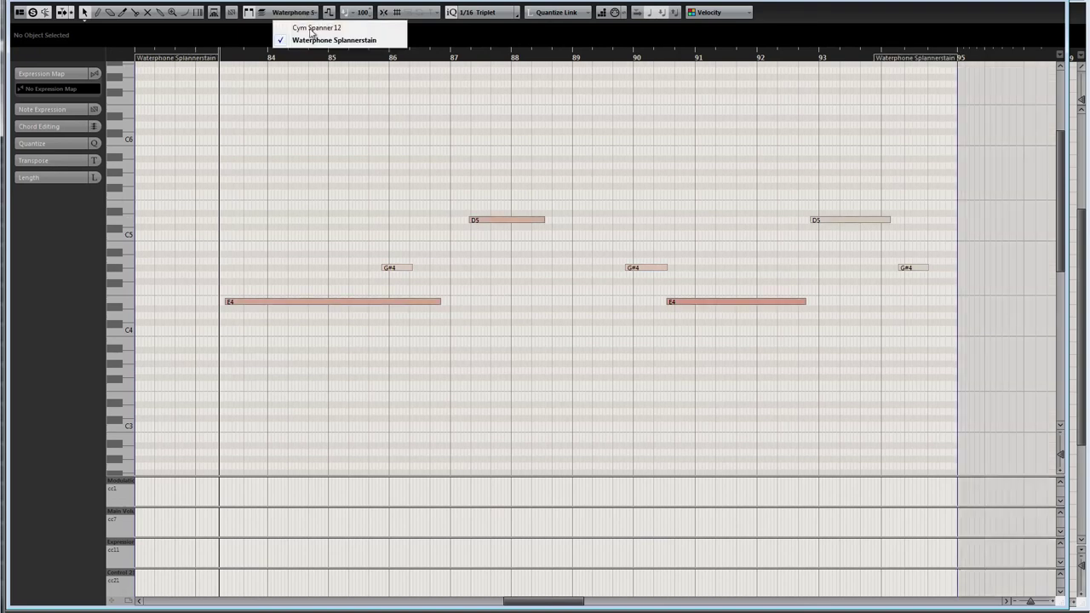
left_click(268, 199)
left_click(274, 303)
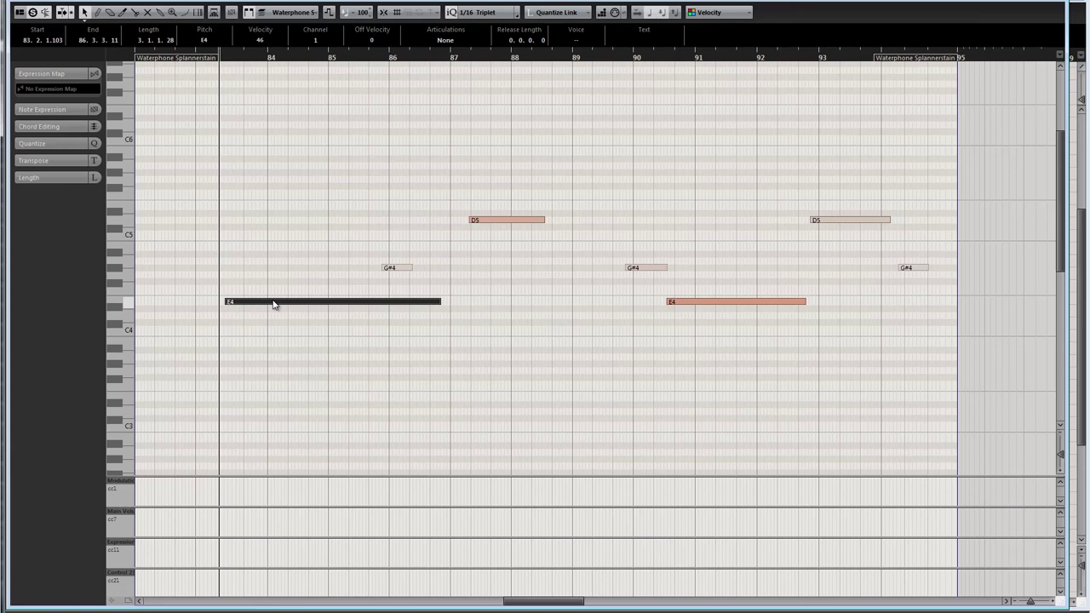
left_click(523, 212)
left_click(502, 223)
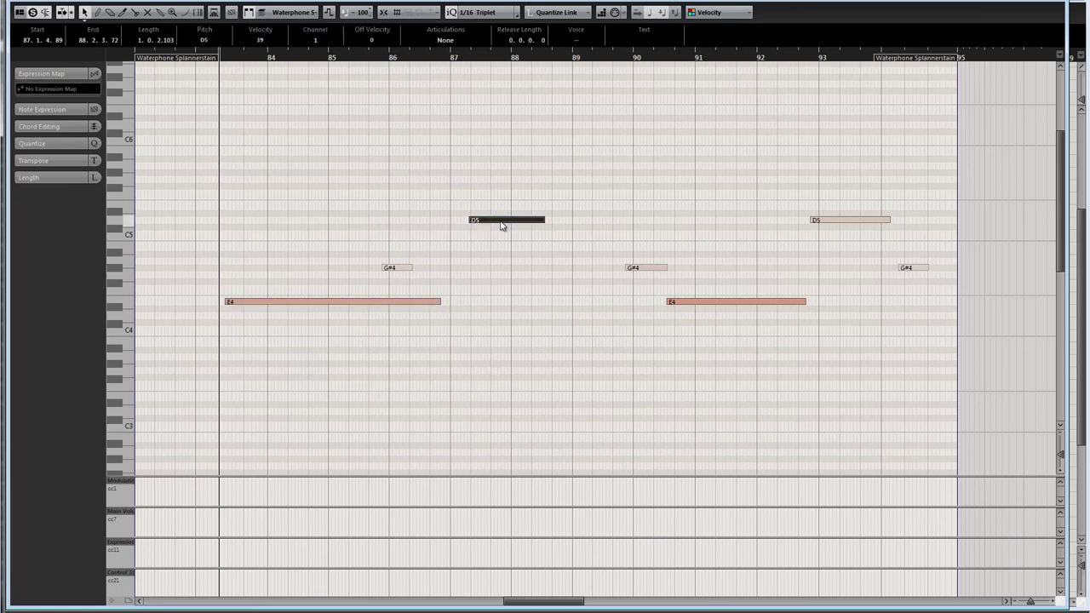
- Play the two parts from just after bar 83, then close the editor and show the Orchestra Mixdown and choir tracks in the project
left_click(233, 74)
key("space")
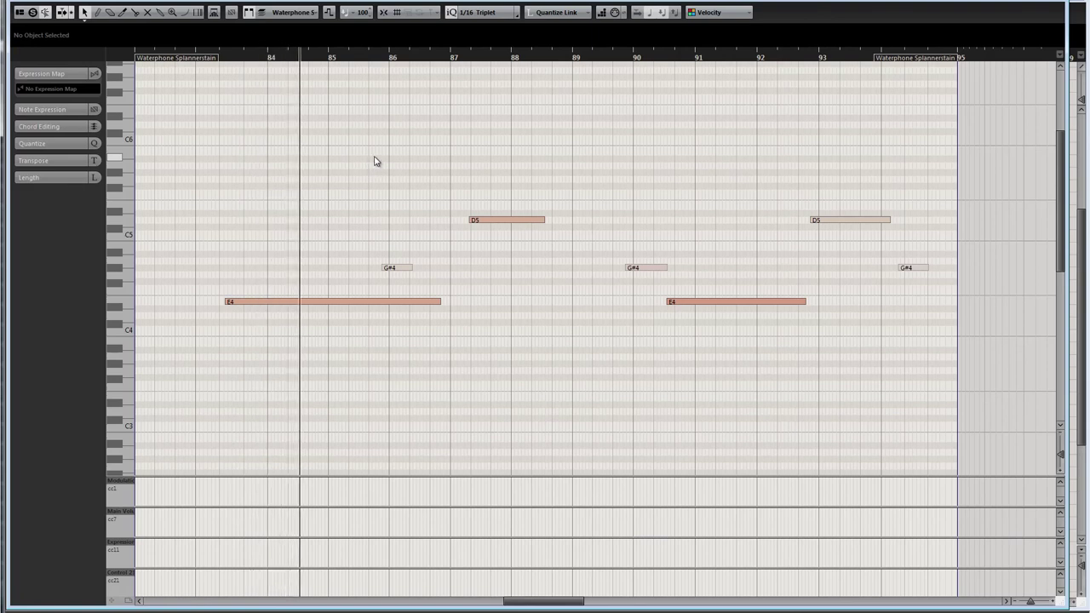
scroll(424, 175, "up", 1)
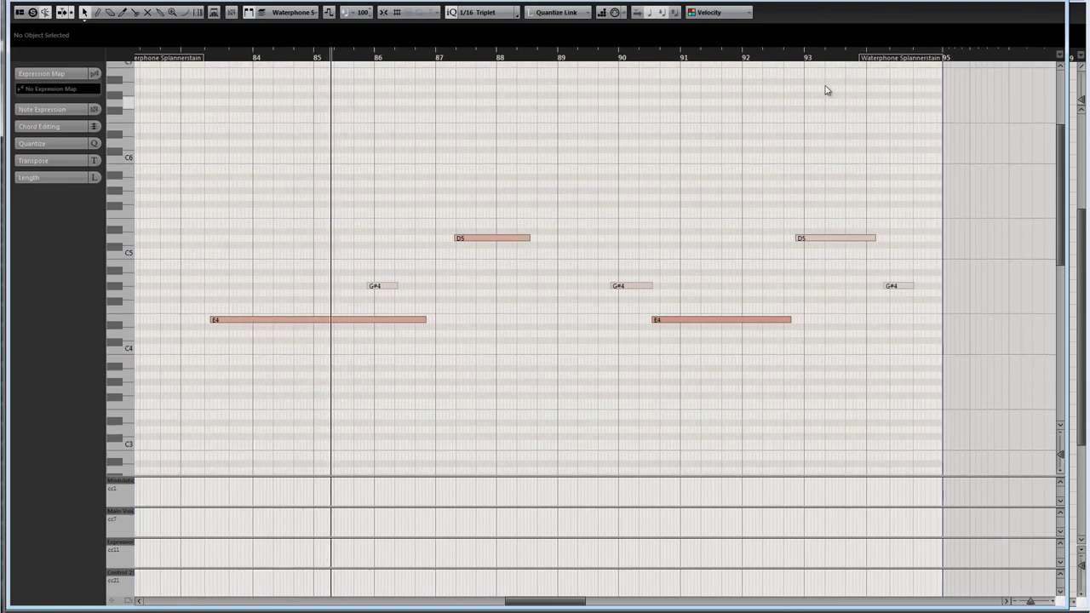
left_click(1061, 2)
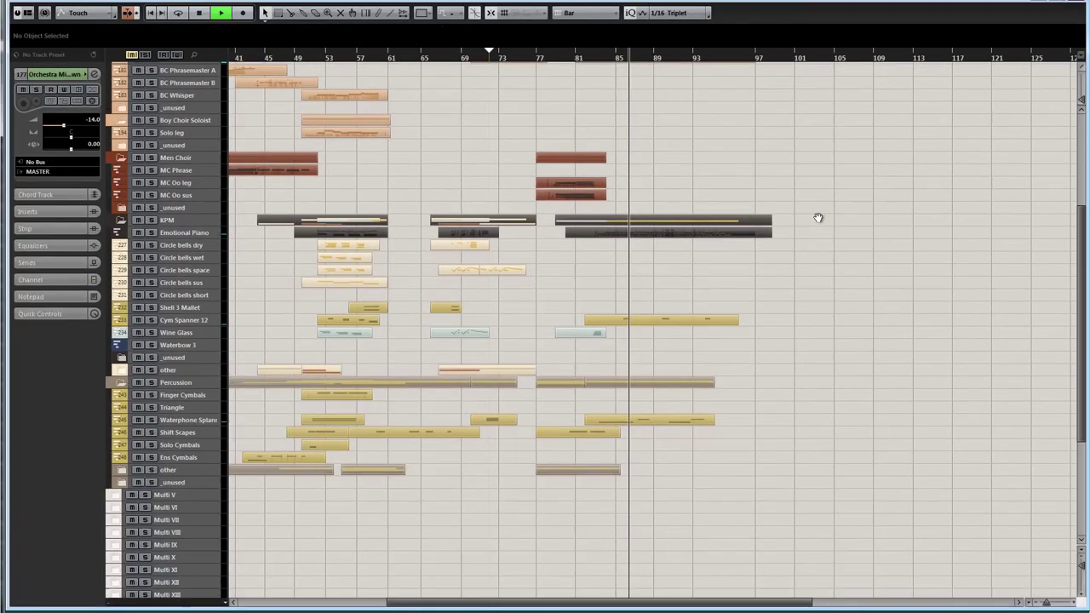
left_click_drag(818, 218, 872, 332)
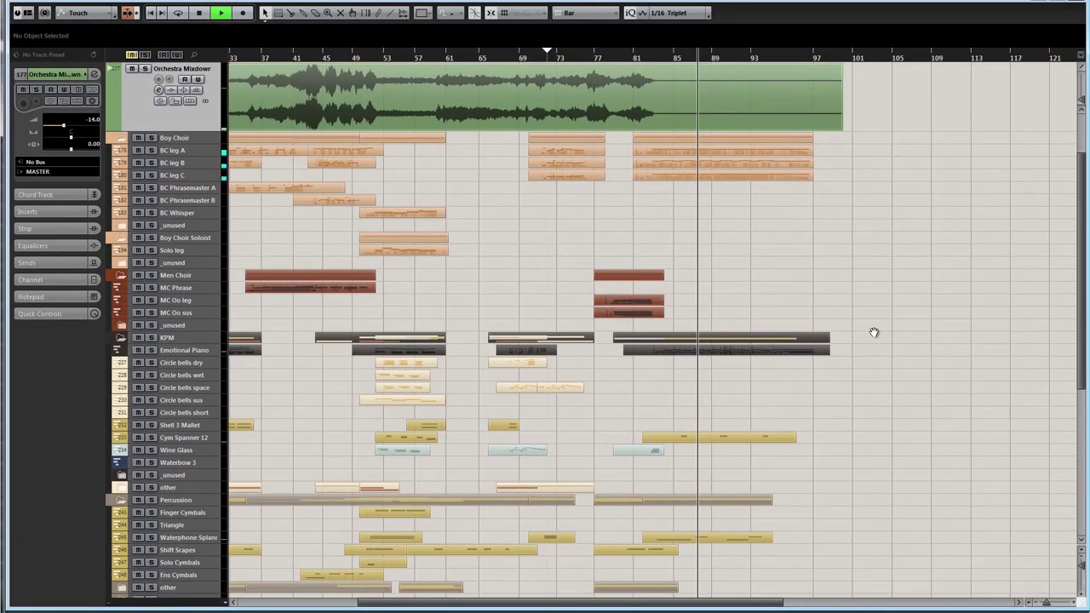